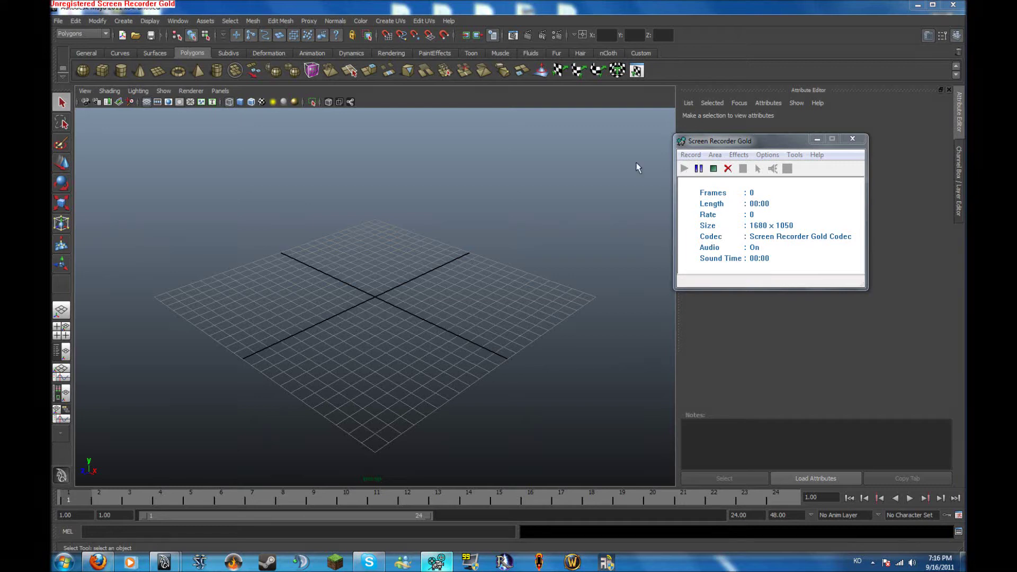
Step: Create a polygon plane and a polygon cube at the origin and show them smooth shaded
{"action": "left_click", "coordinate": [155, 73]}
{"action": "left_click", "coordinate": [101, 72]}
{"action": "scroll", "coordinate": [423, 332], "scroll_direction": "up", "scroll_amount": 3}
{"action": "scroll", "coordinate": [422, 328], "scroll_direction": "up", "scroll_amount": 3}
{"action": "left_click_drag", "start_coordinate": [395, 313], "coordinate": [414, 293]}
{"action": "scroll", "coordinate": [381, 306], "scroll_direction": "up", "scroll_amount": 4}
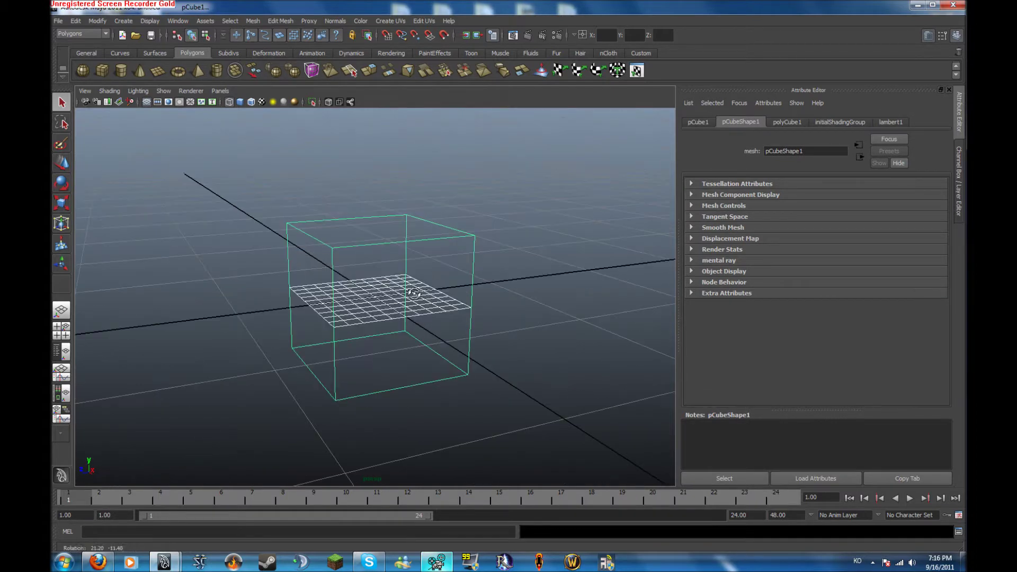
{"action": "scroll", "coordinate": [410, 289], "scroll_direction": "up", "scroll_amount": 2}
{"action": "key", "text": "5"}
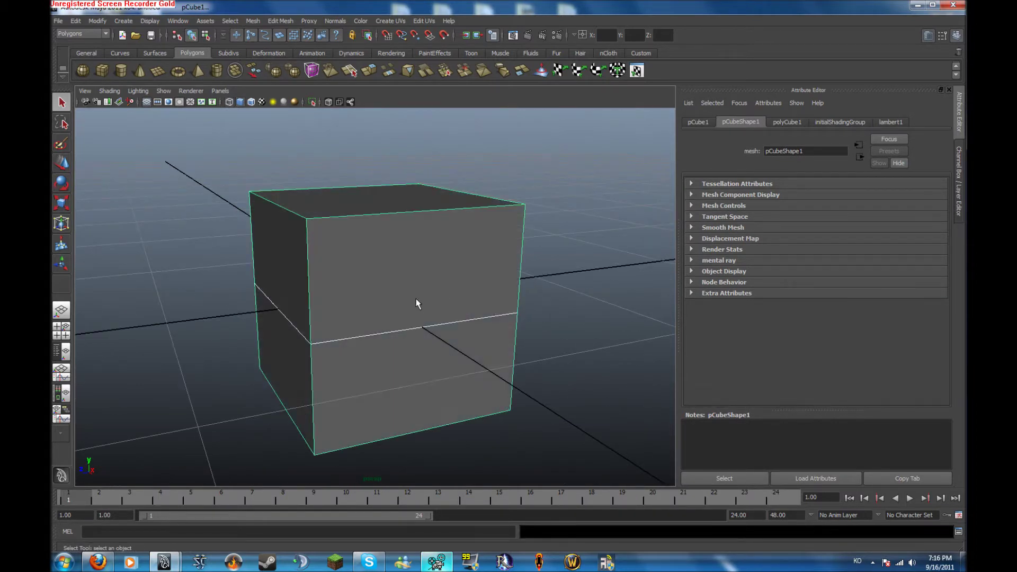
Step: Scale the plane uniformly to about 64.8 so it forms a large ground surface under the cube
{"action": "left_click", "coordinate": [351, 330]}
{"action": "key", "text": "r"}
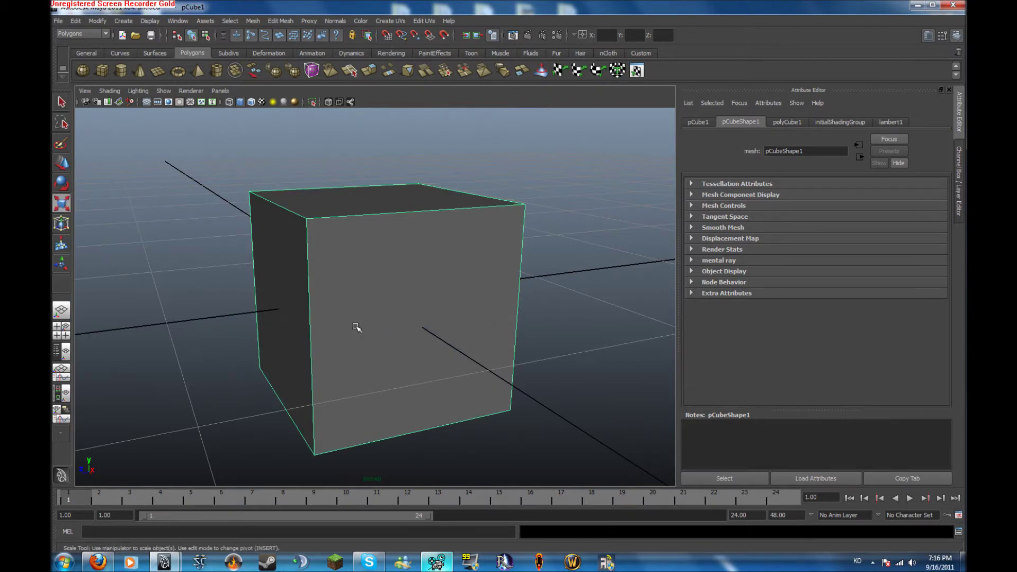
{"action": "left_click_drag", "start_coordinate": [344, 313], "coordinate": [347, 315], "text": "alt"}
{"action": "left_click", "coordinate": [296, 266]}
{"action": "left_click_drag", "start_coordinate": [377, 299], "coordinate": [212, 273]}
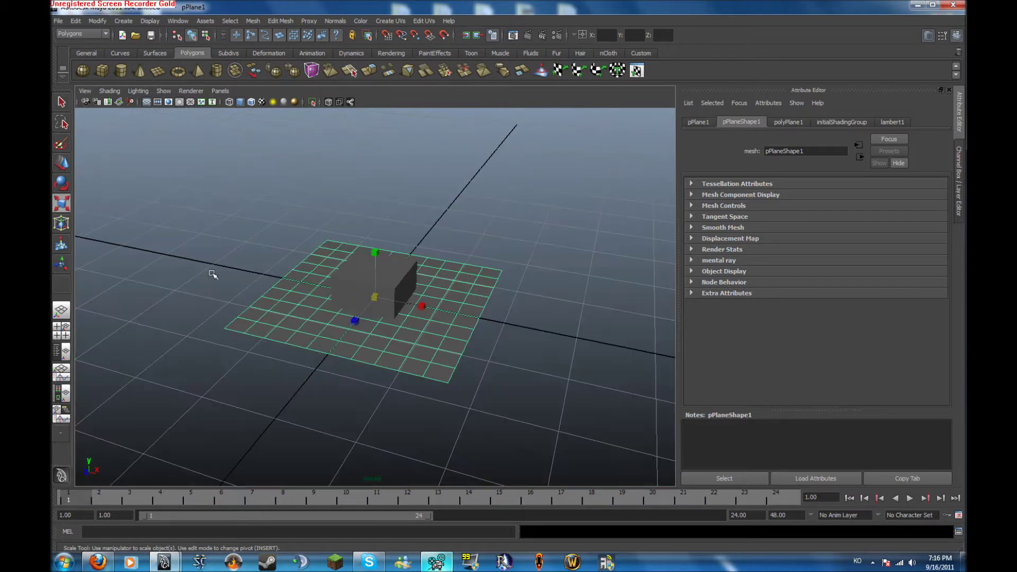
{"action": "left_click_drag", "start_coordinate": [371, 295], "coordinate": [639, 343]}
{"action": "right_click_drag", "start_coordinate": [438, 272], "coordinate": [106, 262], "text": "alt"}
{"action": "left_click_drag", "start_coordinate": [376, 295], "coordinate": [622, 338]}
{"action": "right_click_drag", "start_coordinate": [621, 338], "coordinate": [486, 293], "text": "alt"}
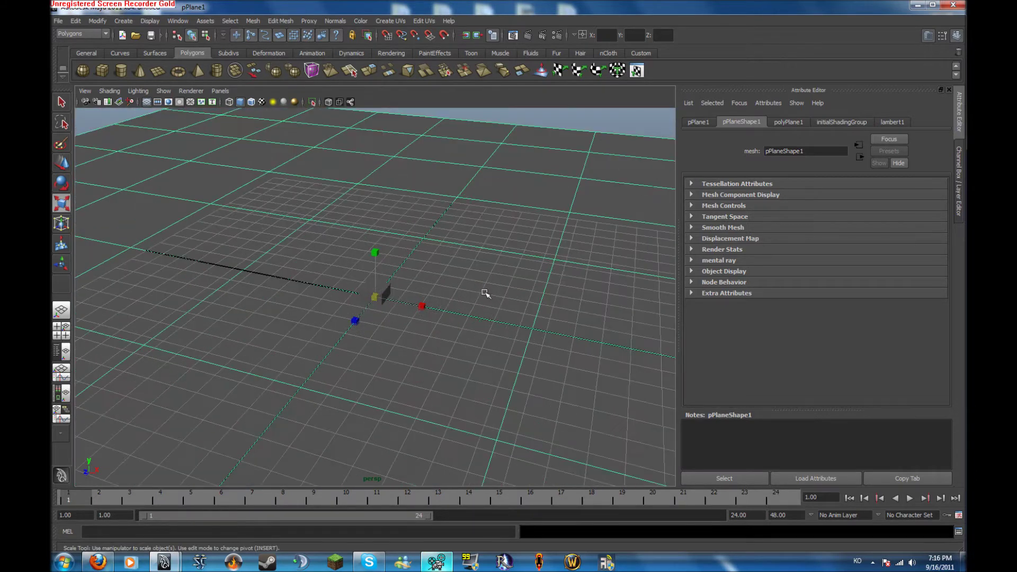
Step: Set the plane's width and height subdivisions to 50 each
{"action": "left_click", "coordinate": [962, 204]}
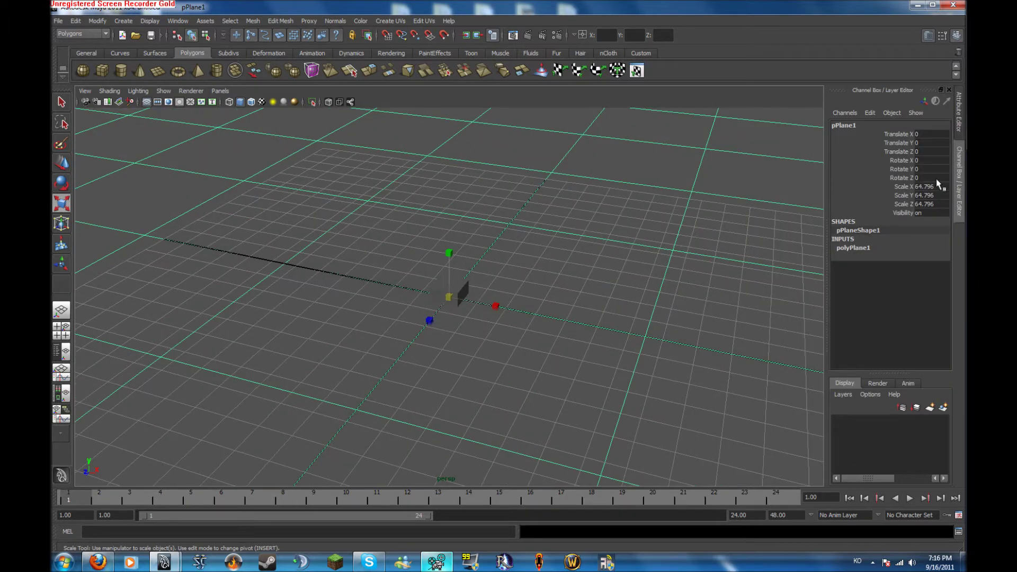
{"action": "left_click", "coordinate": [853, 248]}
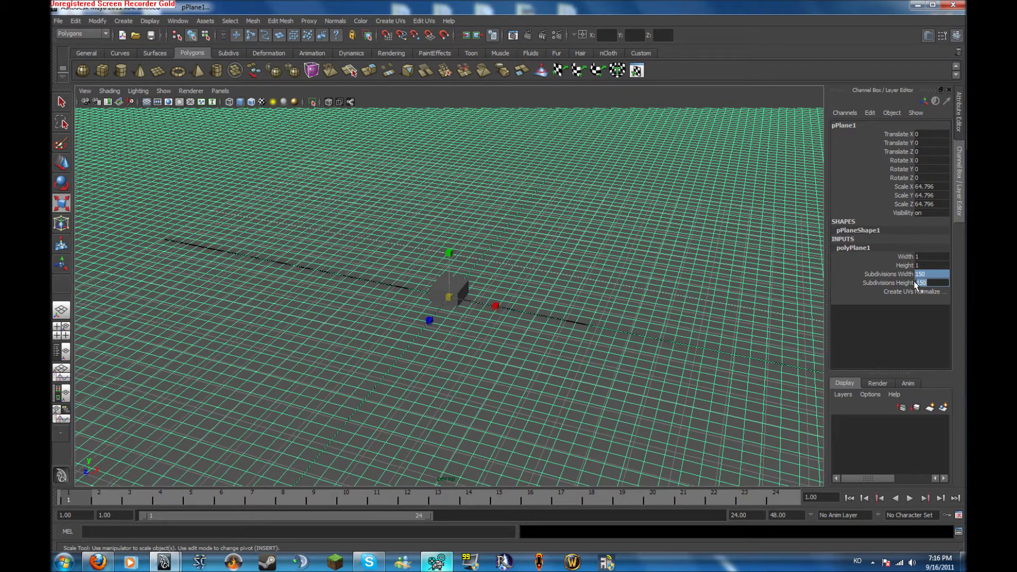
{"action": "type", "text": "0"}
{"action": "key", "text": "Return"}
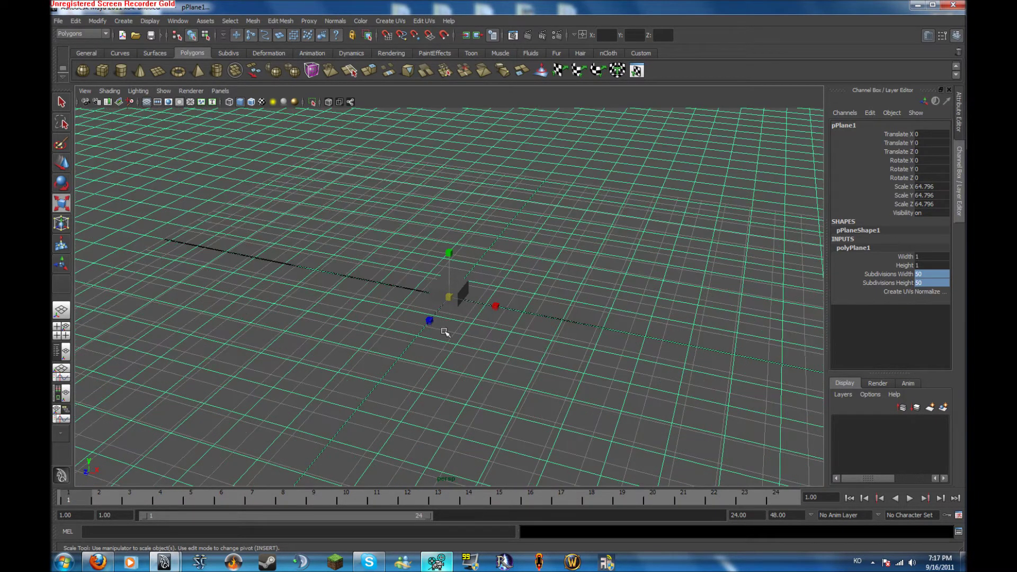
Step: Move the cube in the top view to about 0.64 in both Translate X and Translate Z
{"action": "scroll", "coordinate": [445, 331], "scroll_direction": "up", "scroll_amount": 5}
{"action": "left_click", "coordinate": [477, 293]}
{"action": "scroll", "coordinate": [471, 289], "scroll_direction": "down", "scroll_amount": 8}
{"action": "left_click_drag", "start_coordinate": [376, 246], "coordinate": [426, 256], "text": "alt"}
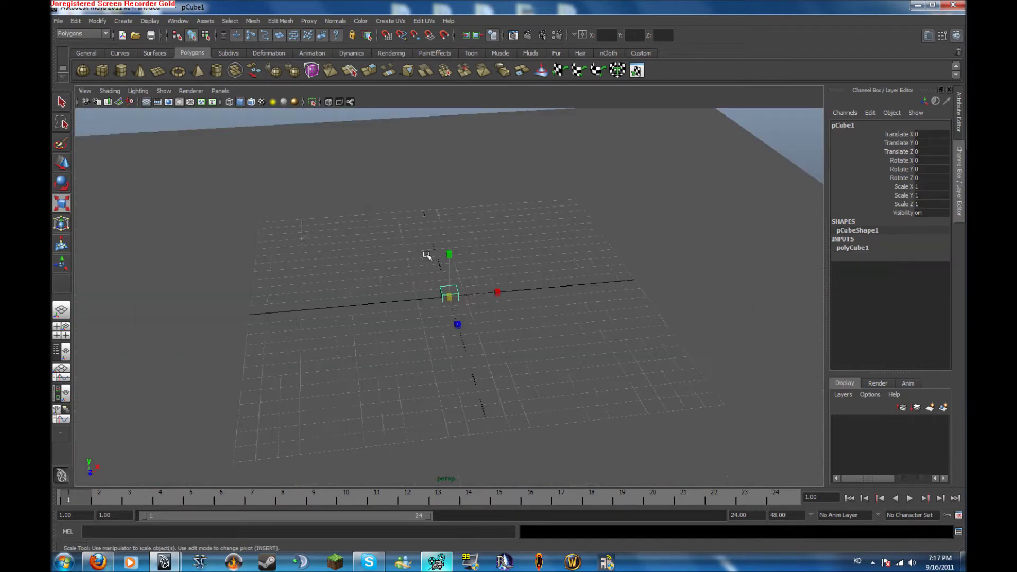
{"action": "key", "text": "ctrl+z"}
{"action": "left_click_drag", "start_coordinate": [489, 251], "coordinate": [328, 247], "text": "alt"}
{"action": "scroll", "coordinate": [530, 297], "scroll_direction": "up", "scroll_amount": 3}
{"action": "left_click", "coordinate": [483, 306]}
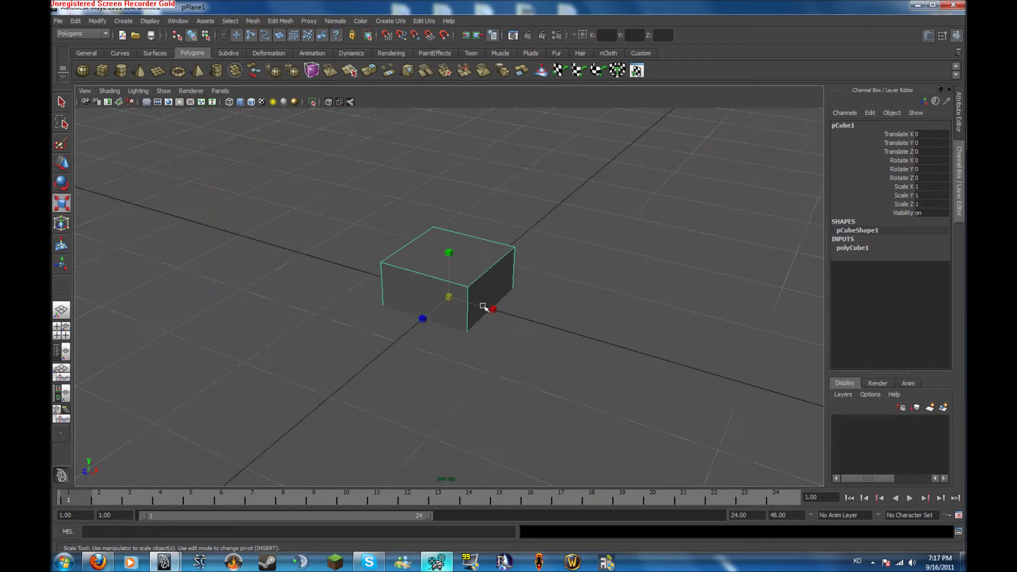
{"action": "key", "text": "w"}
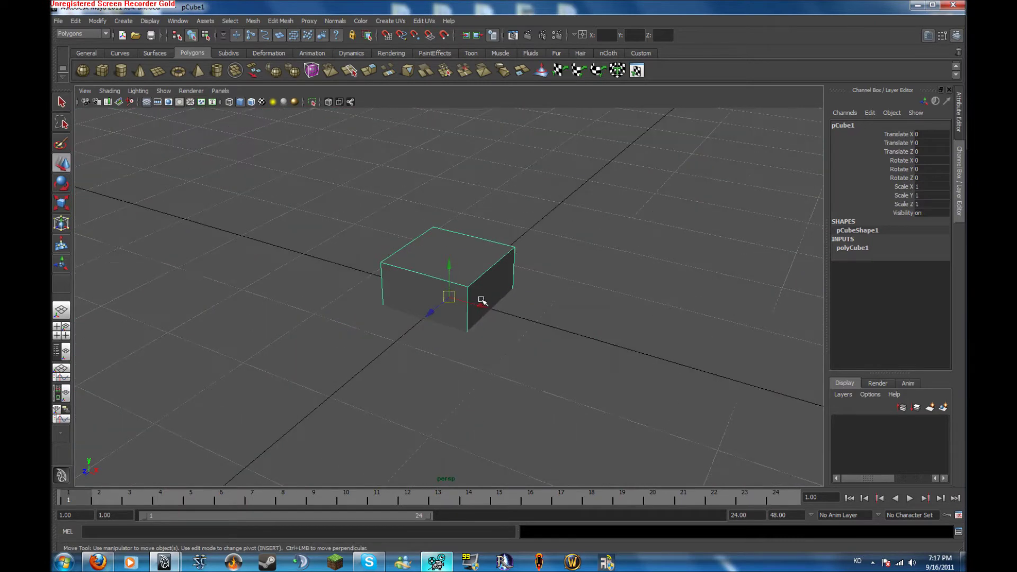
{"action": "key", "text": "space"}
{"action": "key", "text": "space"}
{"action": "middle_click_drag", "start_coordinate": [360, 237], "coordinate": [317, 225], "text": "alt"}
{"action": "right_click_drag", "start_coordinate": [318, 225], "coordinate": [763, 288], "text": "alt"}
{"action": "left_click_drag", "start_coordinate": [375, 269], "coordinate": [411, 299]}
{"action": "scroll", "coordinate": [647, 334], "scroll_direction": "up", "scroll_amount": 2}
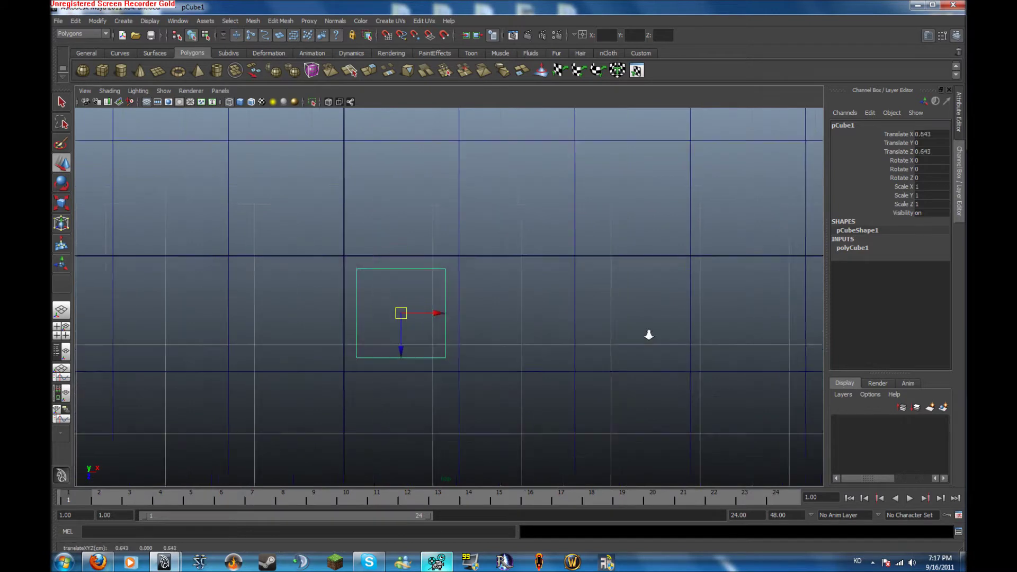
Step: Move the cube's two corner vertices nearest the Z axis onto the plane's grid intersections in the top view
{"action": "key", "text": "r"}
{"action": "key", "text": "e"}
{"action": "key", "text": "t"}
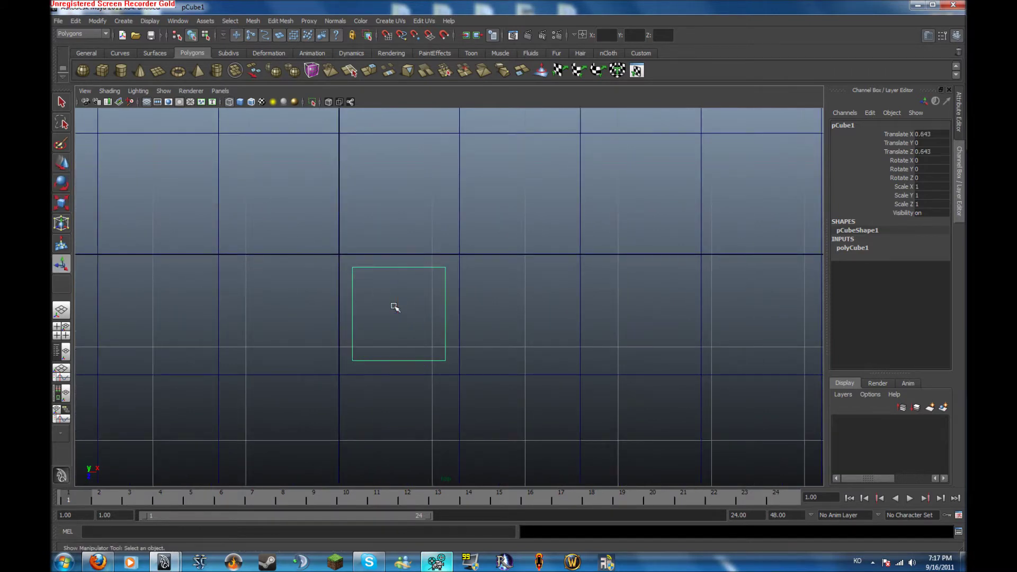
{"action": "key", "text": "w"}
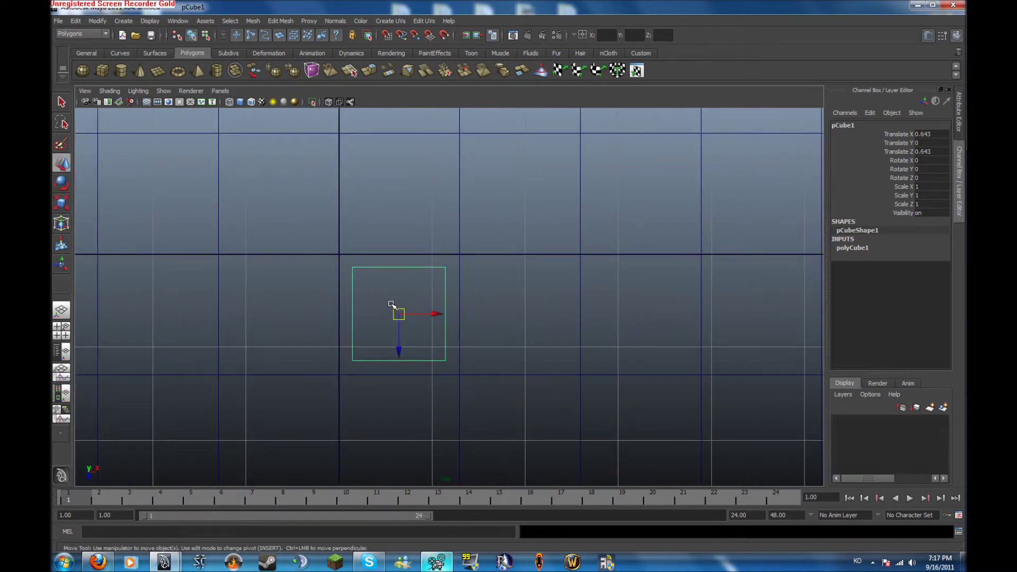
{"action": "right_click_drag", "start_coordinate": [398, 300], "coordinate": [358, 276]}
{"action": "mouse_move", "coordinate": [338, 261]}
{"action": "left_mouse_down"}
{"action": "mouse_move", "coordinate": [373, 279]}
{"action": "mouse_move", "coordinate": [339, 260]}
{"action": "left_mouse_up"}
{"action": "left_click", "coordinate": [352, 360]}
{"action": "left_click_drag", "start_coordinate": [352, 360], "coordinate": [339, 374]}
Step: Move the cube's remaining two corners onto the plane's grid intersections so it fills one grid square, and return to object selection in perspective
{"action": "left_click", "coordinate": [457, 369]}
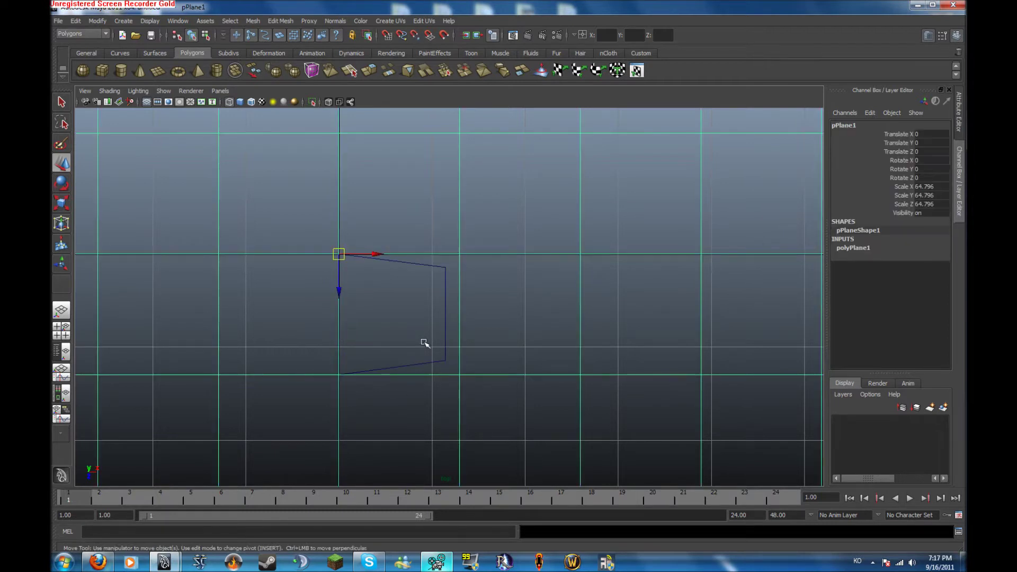
{"action": "key", "text": "ctrl+z"}
{"action": "left_click_drag", "start_coordinate": [443, 361], "coordinate": [459, 374]}
{"action": "left_click", "coordinate": [445, 267]}
{"action": "left_click_drag", "start_coordinate": [445, 268], "coordinate": [459, 255]}
{"action": "key", "text": "space"}
{"action": "key", "text": "space"}
{"action": "right_click_drag", "start_coordinate": [487, 296], "coordinate": [496, 295]}
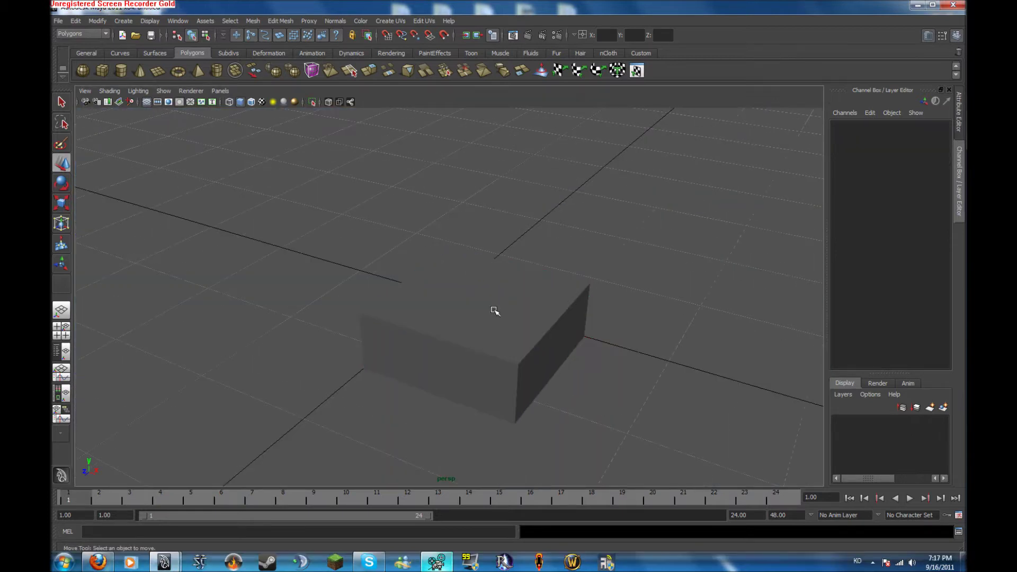
Step: Raise the cube to about 0.74 in Translate Y and stretch its height to a Y scale of about 1.355
{"action": "left_click", "coordinate": [493, 310]}
{"action": "left_click_drag", "start_coordinate": [479, 336], "coordinate": [446, 296], "text": "alt"}
{"action": "left_click_drag", "start_coordinate": [450, 252], "coordinate": [450, 250]}
{"action": "left_click_drag", "start_coordinate": [449, 287], "coordinate": [447, 195]}
{"action": "middle_click_drag", "start_coordinate": [447, 194], "coordinate": [435, 278], "text": "alt"}
{"action": "key", "text": "r"}
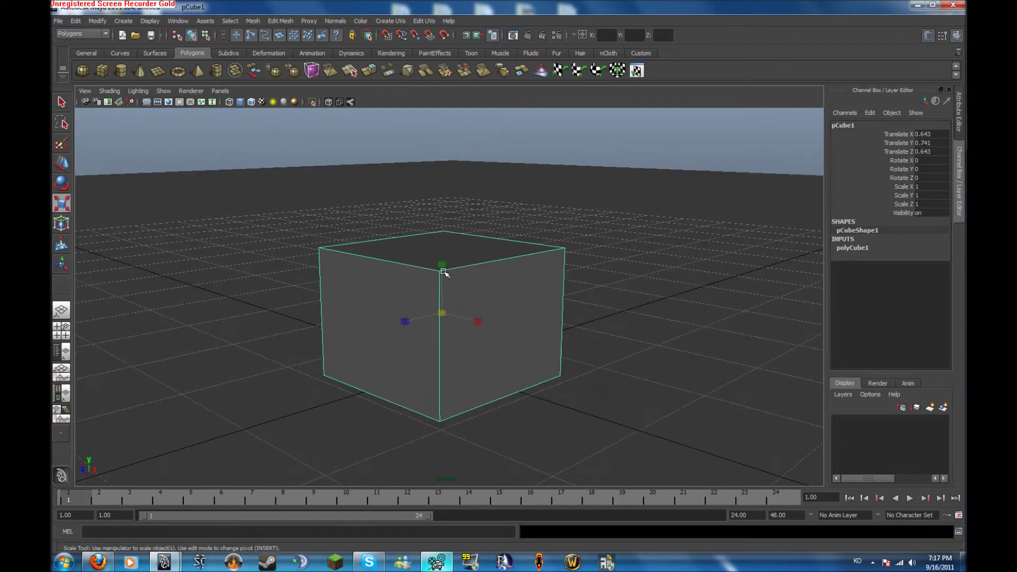
{"action": "left_click_drag", "start_coordinate": [441, 261], "coordinate": [477, 255]}
{"action": "right_click_drag", "start_coordinate": [460, 258], "coordinate": [384, 254], "text": "alt"}
Step: Lower the cube in the front view to about 0.68 in Translate Y so its base rests on the ground line
{"action": "key", "text": "space"}
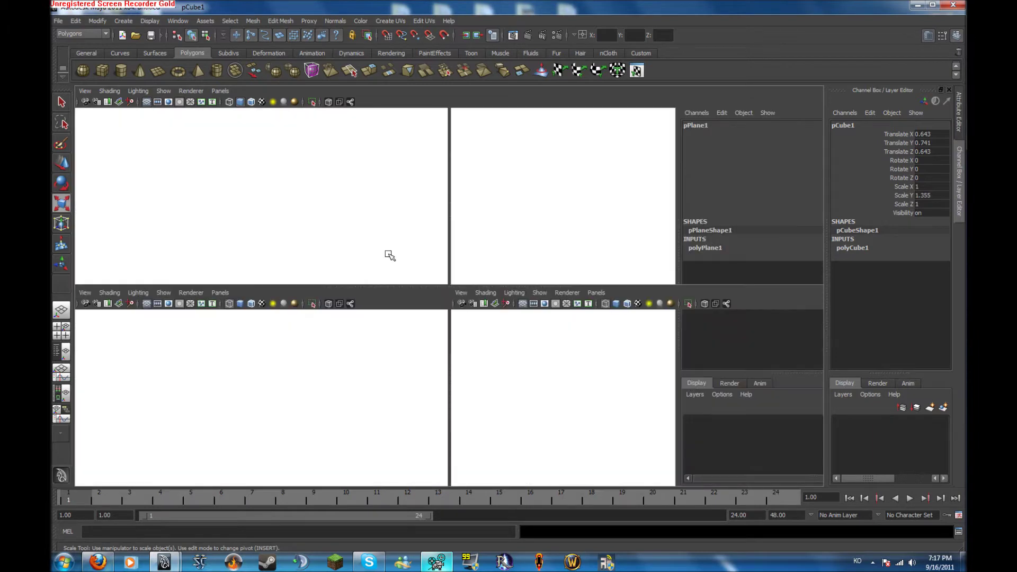
{"action": "key", "text": "space"}
{"action": "scroll", "coordinate": [514, 329], "scroll_direction": "up", "scroll_amount": 2}
{"action": "middle_click_drag", "start_coordinate": [604, 295], "coordinate": [579, 354], "text": "alt"}
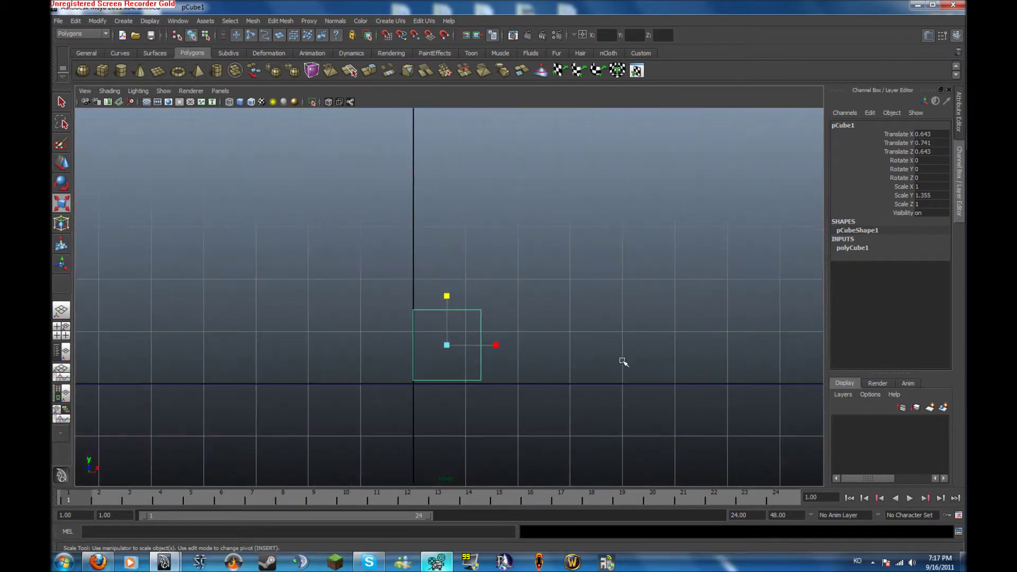
{"action": "scroll", "coordinate": [579, 354], "scroll_direction": "up", "scroll_amount": 2}
{"action": "key", "text": "w"}
{"action": "left_click_drag", "start_coordinate": [450, 311], "coordinate": [450, 312]}
{"action": "middle_click_drag", "start_coordinate": [485, 360], "coordinate": [471, 309], "text": "alt"}
{"action": "right_click_drag", "start_coordinate": [472, 309], "coordinate": [661, 377], "text": "alt"}
{"action": "middle_click_drag", "start_coordinate": [399, 389], "coordinate": [382, 268], "text": "alt"}
{"action": "right_click_drag", "start_coordinate": [381, 273], "coordinate": [615, 283], "text": "alt"}
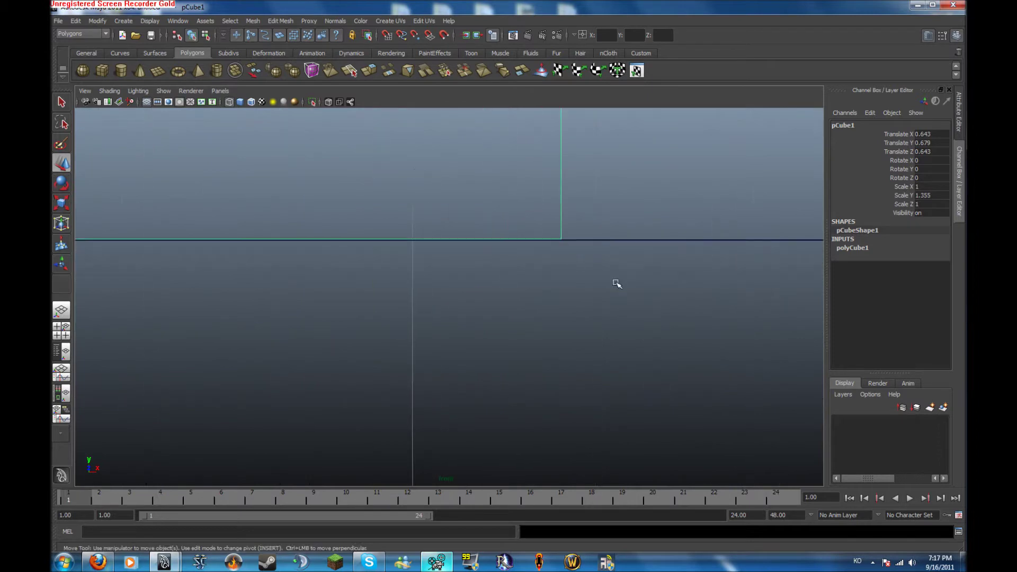
{"action": "scroll", "coordinate": [493, 262], "scroll_direction": "down", "scroll_amount": 5}
{"action": "key", "text": "space"}
{"action": "key", "text": "space"}
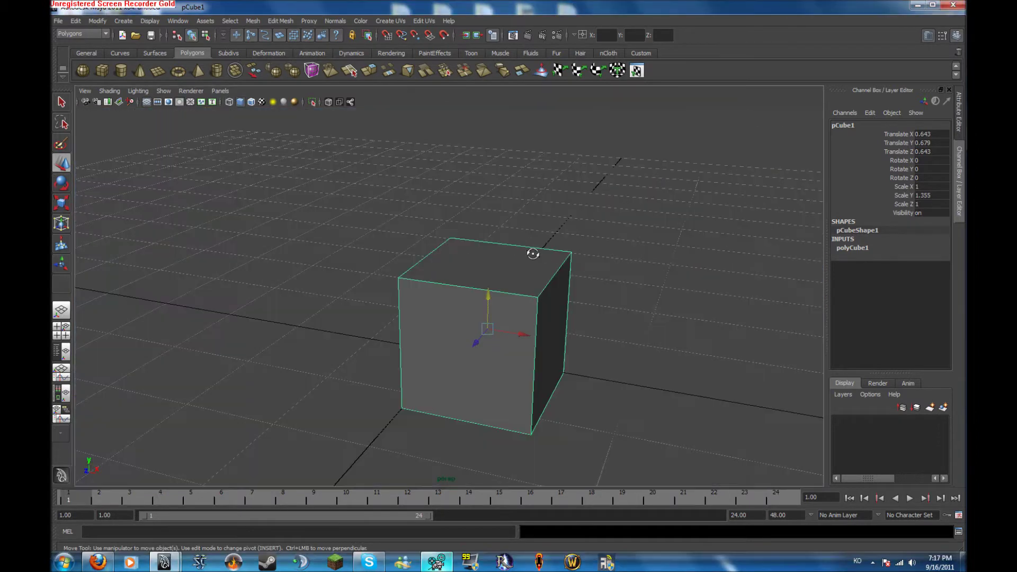
{"action": "scroll", "coordinate": [535, 254], "scroll_direction": "up", "scroll_amount": 1}
Step: Duplicate the cube and align the copy flush beside it on the grid at about 1.94 in Translate X
{"action": "key", "text": "space"}
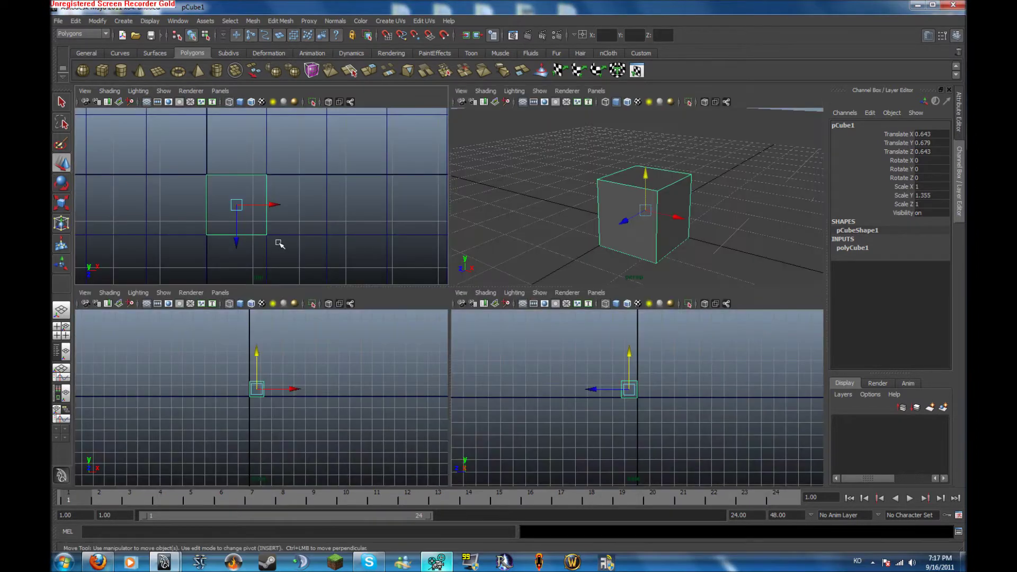
{"action": "key", "text": "space"}
{"action": "key", "text": "ctrl+d"}
{"action": "left_click_drag", "start_coordinate": [442, 316], "coordinate": [556, 330]}
{"action": "right_click_drag", "start_coordinate": [462, 297], "coordinate": [502, 289], "text": "alt"}
{"action": "middle_click_drag", "start_coordinate": [501, 288], "coordinate": [487, 241], "text": "alt"}
{"action": "right_click_drag", "start_coordinate": [493, 248], "coordinate": [874, 278], "text": "alt"}
{"action": "middle_click_drag", "start_coordinate": [396, 259], "coordinate": [430, 267]}
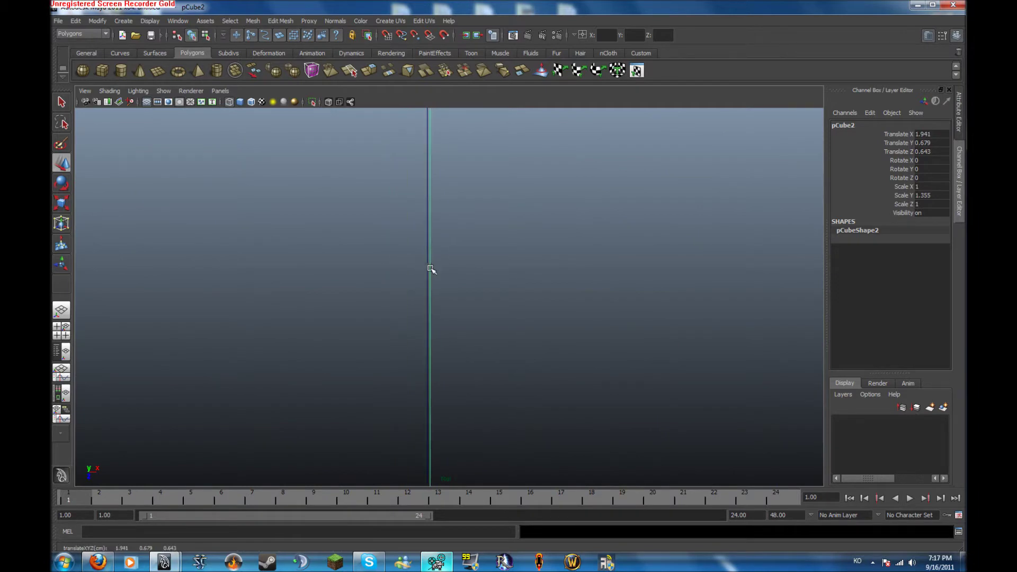
{"action": "scroll", "coordinate": [429, 270], "scroll_direction": "down", "scroll_amount": 10}
{"action": "key", "text": "space"}
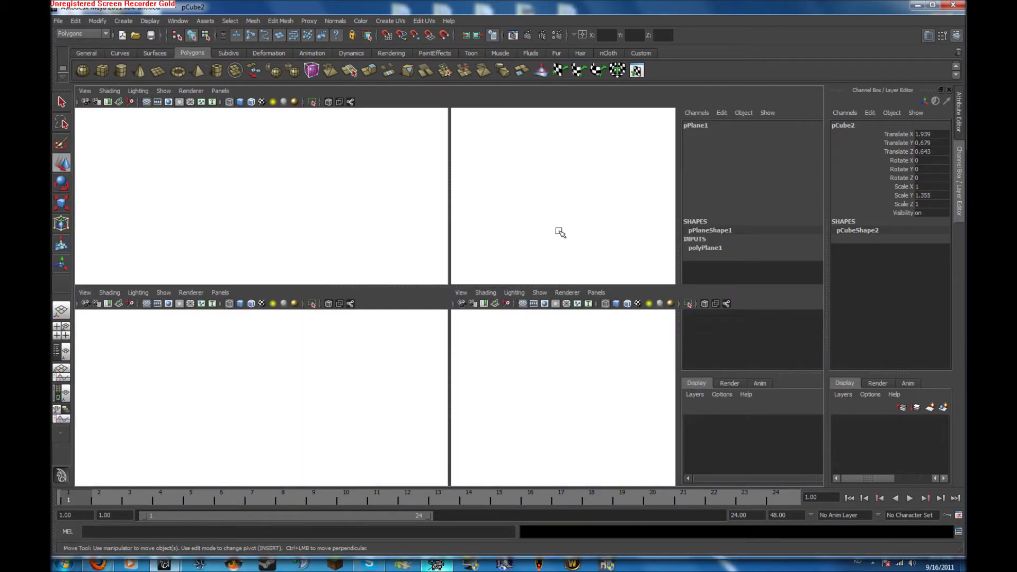
{"action": "key", "text": "space"}
{"action": "left_click_drag", "start_coordinate": [551, 229], "coordinate": [559, 251], "text": "alt"}
{"action": "left_click", "coordinate": [503, 291], "text": "shift"}
{"action": "key", "text": "ctrl+d"}
{"action": "left_click_drag", "start_coordinate": [507, 295], "coordinate": [337, 356]}
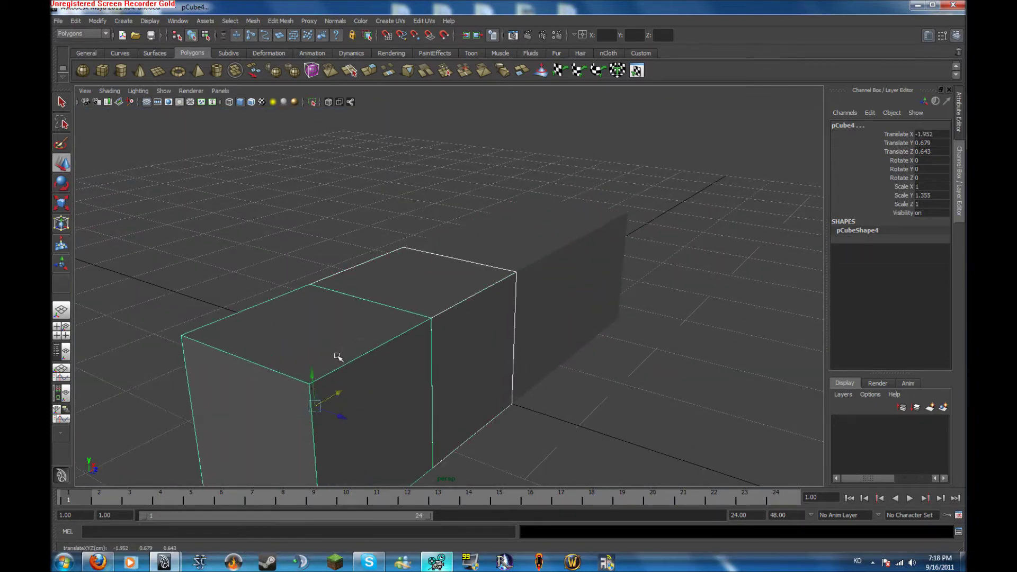
{"action": "key", "text": "ctrl+z"}
{"action": "key", "text": "ctrl+z"}
Step: Duplicate the second cube and align the copy flush with its far side at about 3.24 in Translate X
{"action": "left_click_drag", "start_coordinate": [505, 336], "coordinate": [718, 324], "text": "alt"}
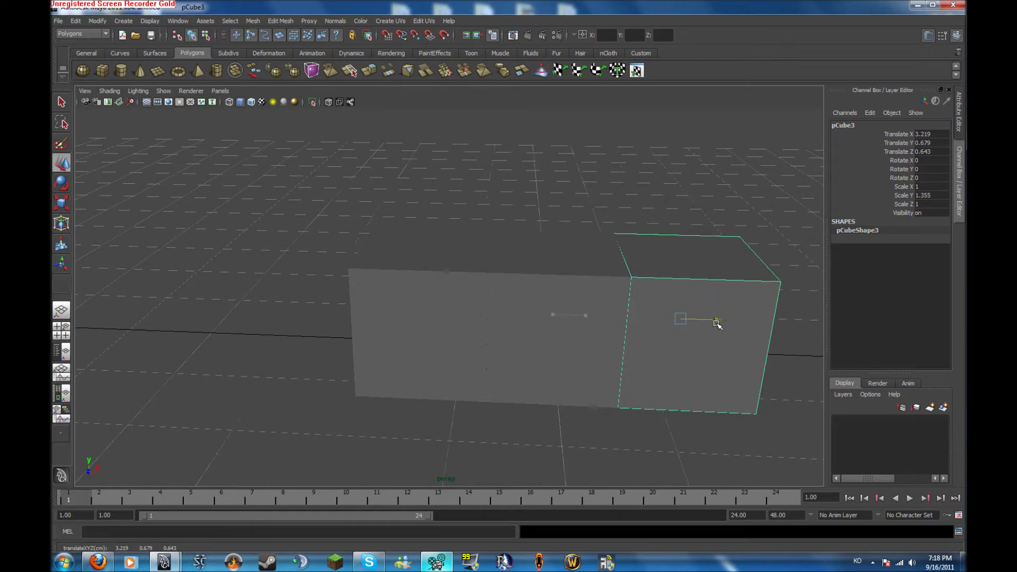
{"action": "key", "text": "space"}
{"action": "key", "text": "space"}
{"action": "scroll", "coordinate": [579, 226], "scroll_direction": "up", "scroll_amount": 3}
{"action": "scroll", "coordinate": [579, 226], "scroll_direction": "up", "scroll_amount": 8}
{"action": "left_click_drag", "start_coordinate": [494, 286], "coordinate": [503, 287]}
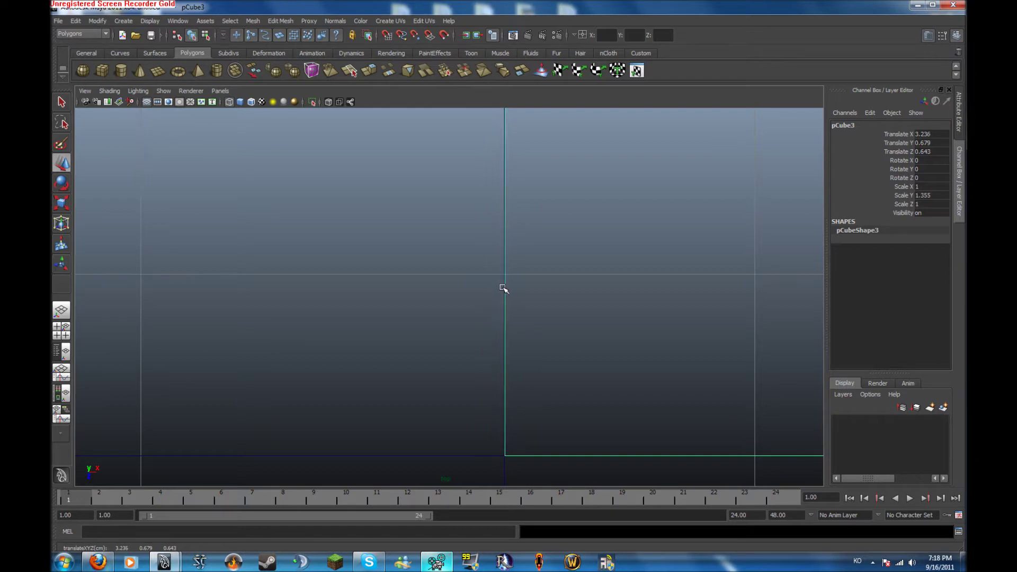
{"action": "scroll", "coordinate": [616, 292], "scroll_direction": "down", "scroll_amount": 10}
{"action": "key", "text": "space"}
{"action": "key", "text": "space"}
Step: Duplicate the third cube and align the copy flush at the end of the row at about 4.53 in Translate X
{"action": "left_click_drag", "start_coordinate": [602, 262], "coordinate": [496, 257], "text": "alt"}
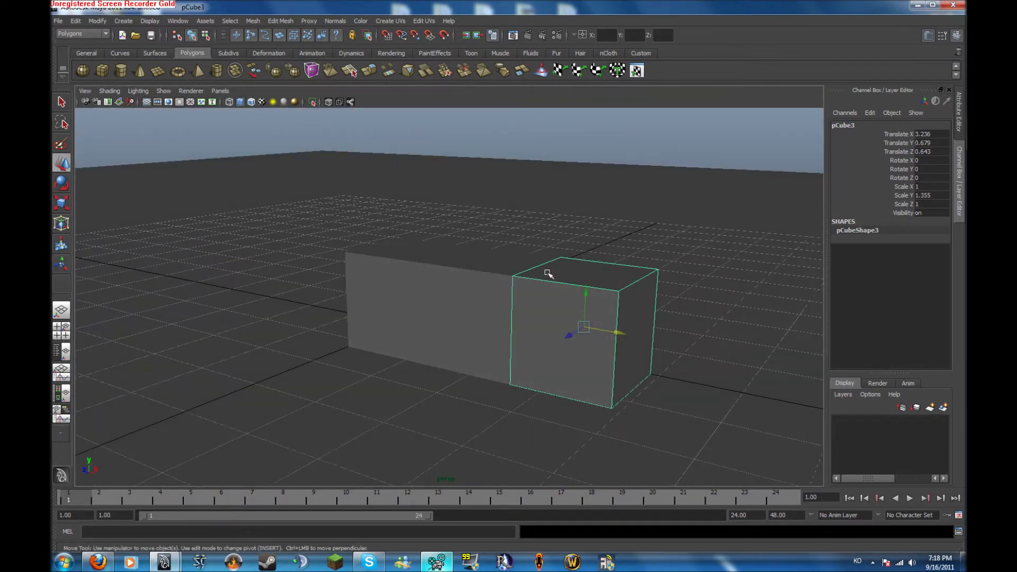
{"action": "left_click_drag", "start_coordinate": [615, 332], "coordinate": [727, 348]}
{"action": "middle_click_drag", "start_coordinate": [701, 338], "coordinate": [553, 315], "text": "alt"}
{"action": "right_click_drag", "start_coordinate": [552, 316], "coordinate": [701, 327], "text": "alt"}
{"action": "key", "text": "space"}
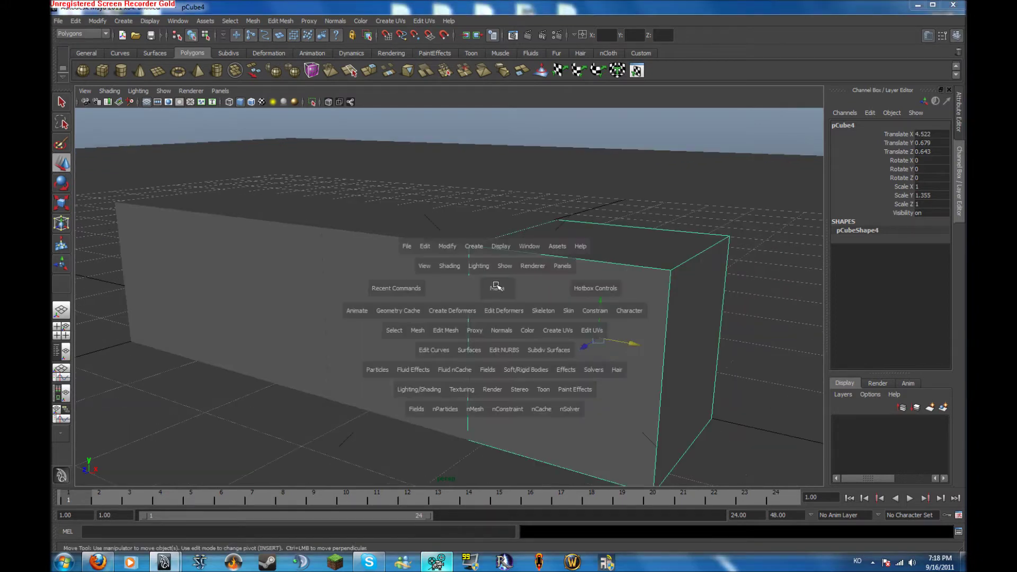
{"action": "key", "text": "space"}
{"action": "middle_click_drag", "start_coordinate": [276, 190], "coordinate": [243, 195], "text": "alt"}
{"action": "right_click_drag", "start_coordinate": [244, 195], "coordinate": [706, 288], "text": "alt"}
{"action": "right_click_drag", "start_coordinate": [458, 245], "coordinate": [556, 259], "text": "alt"}
{"action": "middle_click_drag", "start_coordinate": [410, 272], "coordinate": [446, 308], "text": "alt"}
{"action": "right_click_drag", "start_coordinate": [541, 307], "coordinate": [747, 316], "text": "alt"}
{"action": "middle_click_drag", "start_coordinate": [429, 294], "coordinate": [438, 295]}
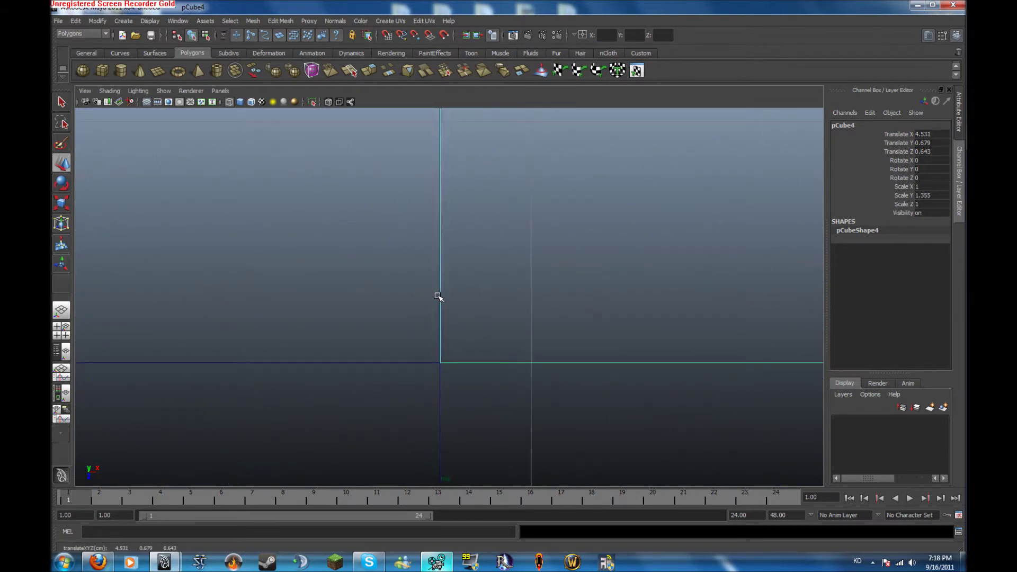
Step: Duplicate the end cube seven times with the repeated transform to extend the row to eleven cubes along X
{"action": "key", "text": "shift+d"}
{"action": "right_click_drag", "start_coordinate": [505, 293], "coordinate": [409, 266], "text": "alt"}
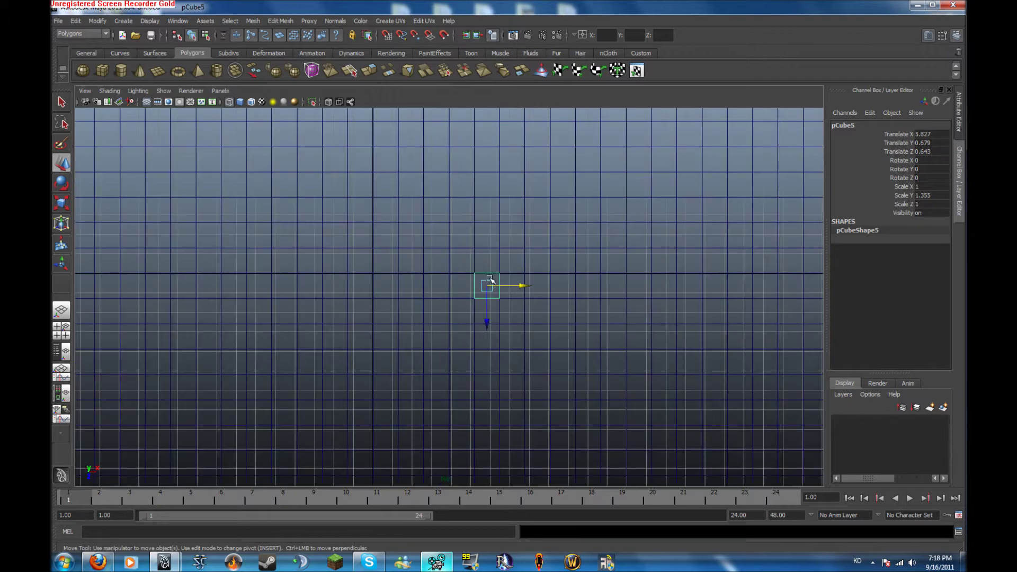
{"action": "key", "text": "space"}
{"action": "key", "text": "space"}
{"action": "scroll", "coordinate": [460, 266], "scroll_direction": "up", "scroll_amount": 3}
{"action": "key", "text": "shift+d"}
{"action": "key", "text": "shift+d"}
{"action": "key", "text": "shift+d"}
{"action": "middle_click_drag", "start_coordinate": [563, 272], "coordinate": [420, 273], "text": "alt"}
{"action": "key", "text": "shift+d"}
{"action": "key", "text": "shift+d"}
{"action": "key", "text": "shift+d"}
Step: Select all eleven cubes of the row without the ground plane
{"action": "left_click_drag", "start_coordinate": [430, 274], "coordinate": [498, 254], "text": "alt"}
{"action": "left_click_drag", "start_coordinate": [450, 208], "coordinate": [369, 222], "text": "alt"}
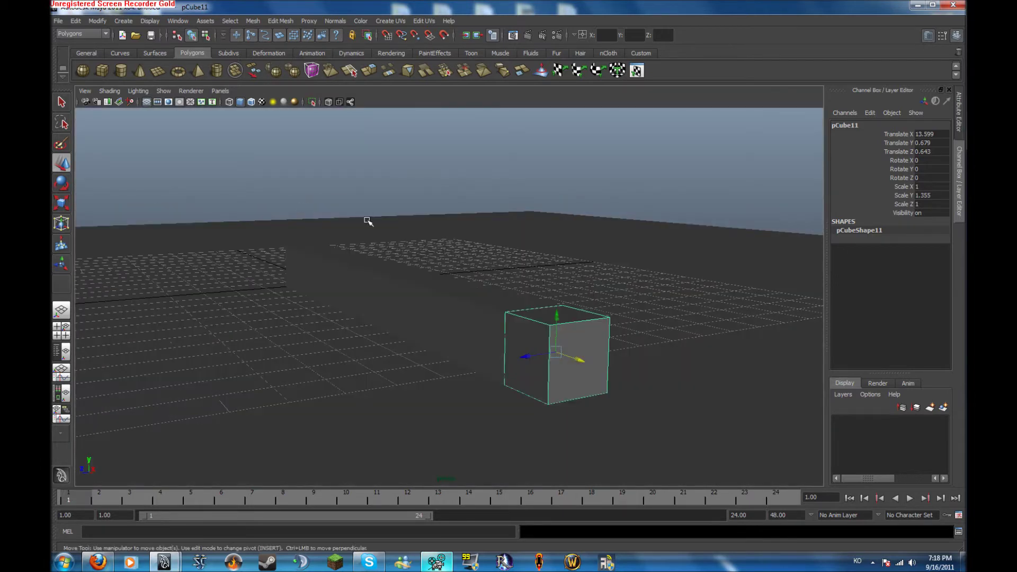
{"action": "left_click_drag", "start_coordinate": [272, 196], "coordinate": [246, 185], "text": "alt"}
{"action": "left_click", "coordinate": [57, 107]}
{"action": "left_click_drag", "start_coordinate": [542, 388], "coordinate": [255, 179], "text": "alt"}
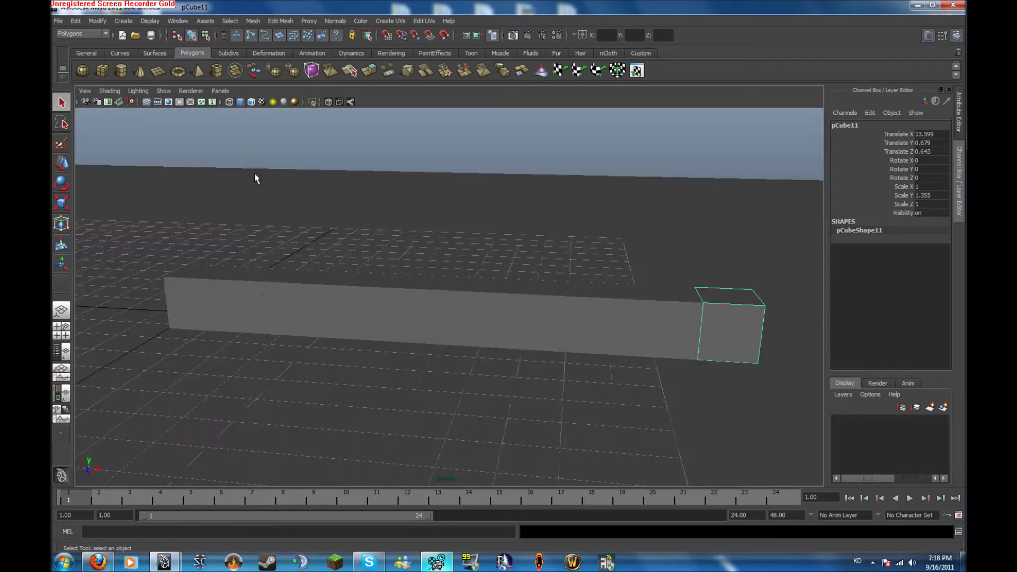
{"action": "mouse_move", "coordinate": [313, 229]}
{"action": "left_mouse_down", "text": "alt"}
{"action": "mouse_move", "coordinate": [288, 229]}
{"action": "mouse_move", "coordinate": [318, 238]}
{"action": "left_mouse_up", "text": "alt"}
{"action": "left_click", "coordinate": [306, 235]}
{"action": "left_click_drag", "start_coordinate": [218, 269], "coordinate": [647, 366]}
{"action": "scroll", "coordinate": [498, 337], "scroll_direction": "down", "scroll_amount": 3}
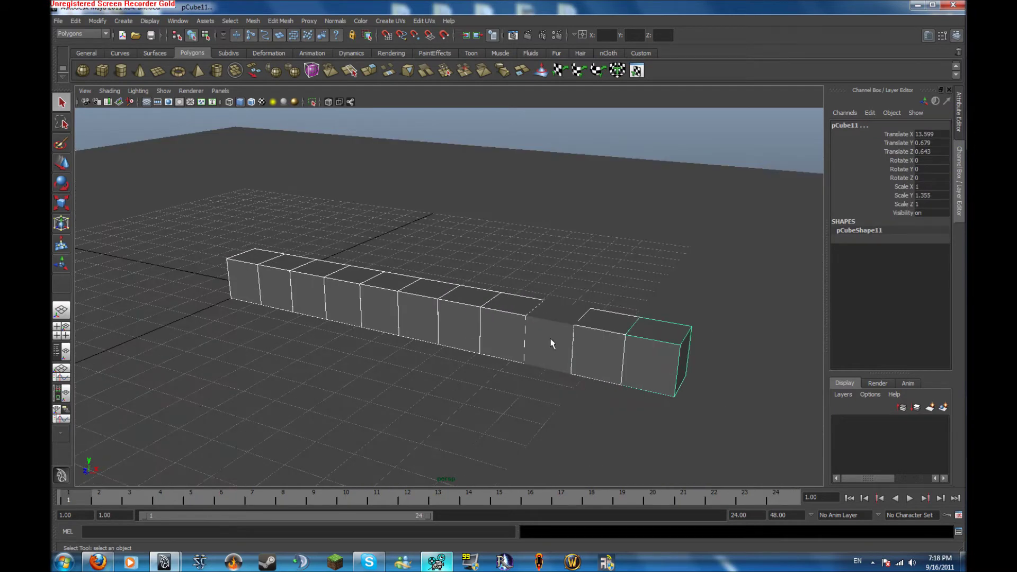
{"action": "left_click_drag", "start_coordinate": [473, 375], "coordinate": [400, 155], "text": "alt"}
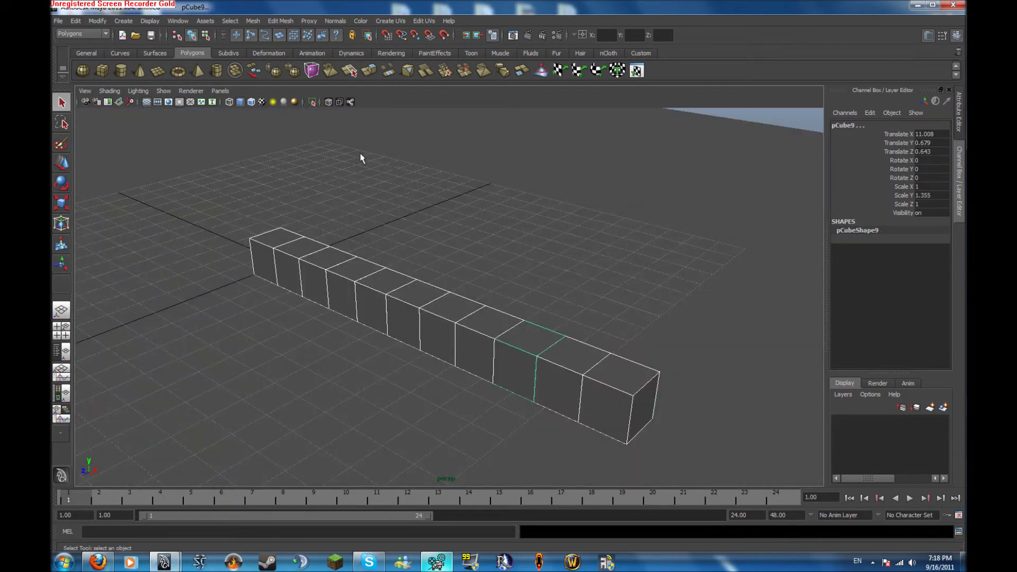
Step: Duplicate the eleven-cube row and move the copy back along Z to about -0.31
{"action": "key", "text": "w"}
{"action": "left_click", "coordinate": [495, 348]}
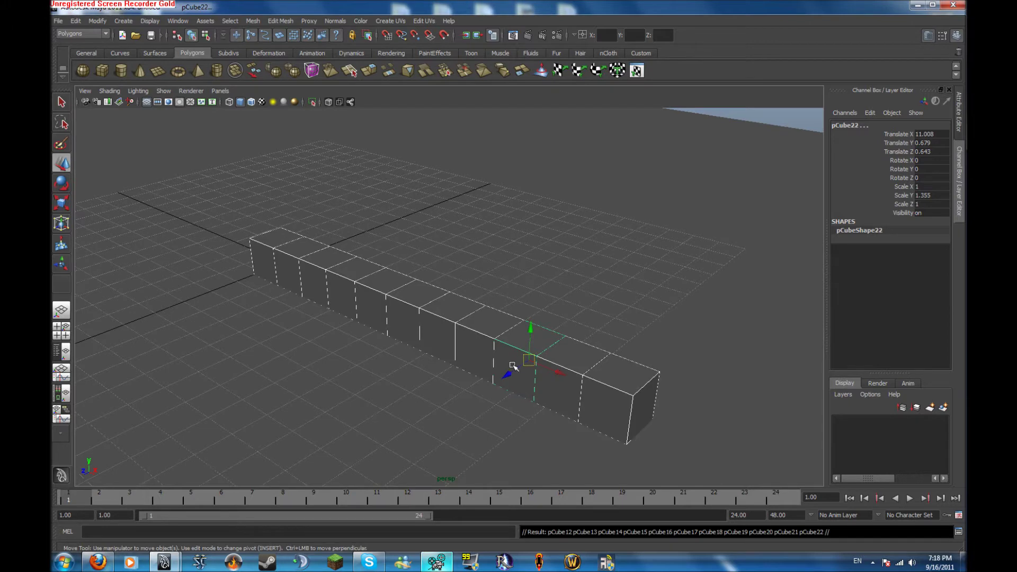
{"action": "left_click_drag", "start_coordinate": [500, 371], "coordinate": [531, 363]}
{"action": "key", "text": "ctrl+z"}
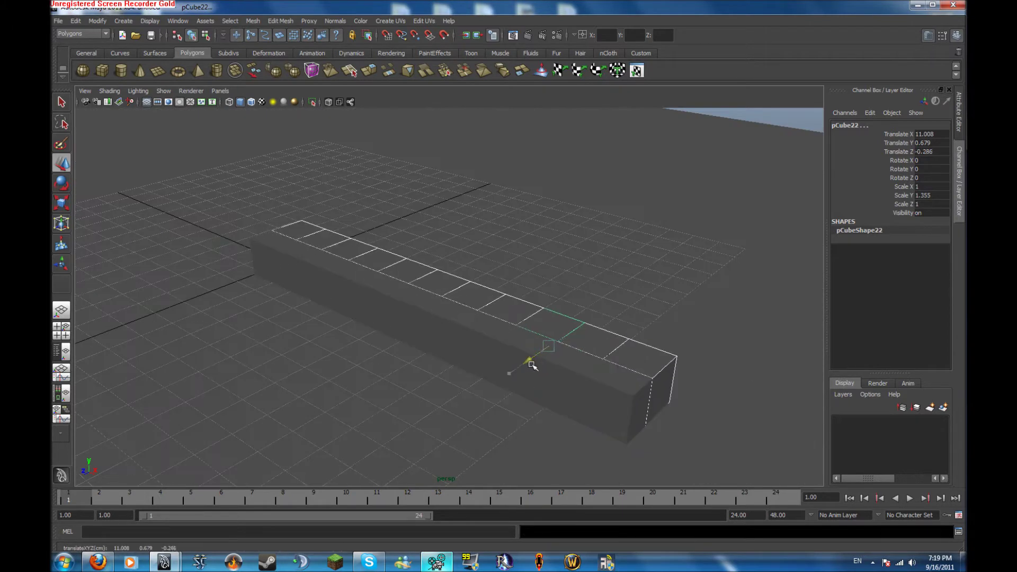
Step: Align the copied row flush behind the original row at about -0.655 in Translate Z
{"action": "key", "text": "space"}
{"action": "key", "text": "space"}
{"action": "middle_click_drag", "start_coordinate": [295, 325], "coordinate": [188, 326], "text": "alt"}
{"action": "right_click_drag", "start_coordinate": [183, 323], "coordinate": [481, 332], "text": "alt"}
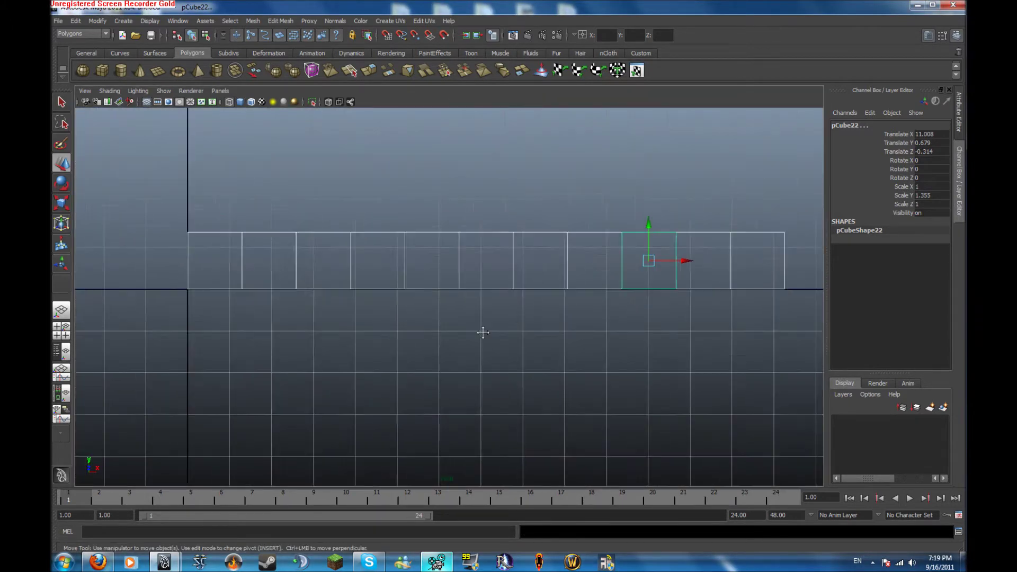
{"action": "middle_click_drag", "start_coordinate": [509, 317], "coordinate": [339, 352], "text": "alt"}
{"action": "key", "text": "space"}
{"action": "key", "text": "space"}
{"action": "middle_click_drag", "start_coordinate": [549, 397], "coordinate": [454, 426], "text": "alt"}
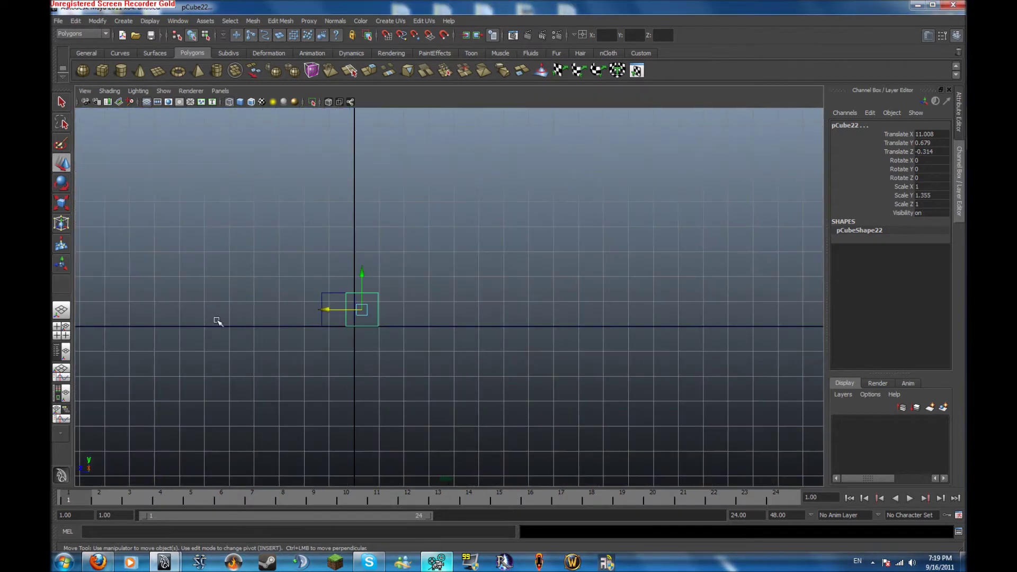
{"action": "middle_click_drag", "start_coordinate": [215, 312], "coordinate": [313, 335], "text": "alt"}
{"action": "right_click_drag", "start_coordinate": [567, 352], "coordinate": [684, 365], "text": "alt"}
{"action": "middle_click_drag", "start_coordinate": [463, 291], "coordinate": [448, 246], "text": "alt"}
{"action": "right_click_drag", "start_coordinate": [423, 276], "coordinate": [551, 302], "text": "alt"}
{"action": "middle_click_drag", "start_coordinate": [397, 224], "coordinate": [425, 153], "text": "alt"}
{"action": "right_click_drag", "start_coordinate": [477, 265], "coordinate": [659, 284], "text": "alt"}
{"action": "middle_click_drag", "start_coordinate": [268, 283], "coordinate": [422, 296]}
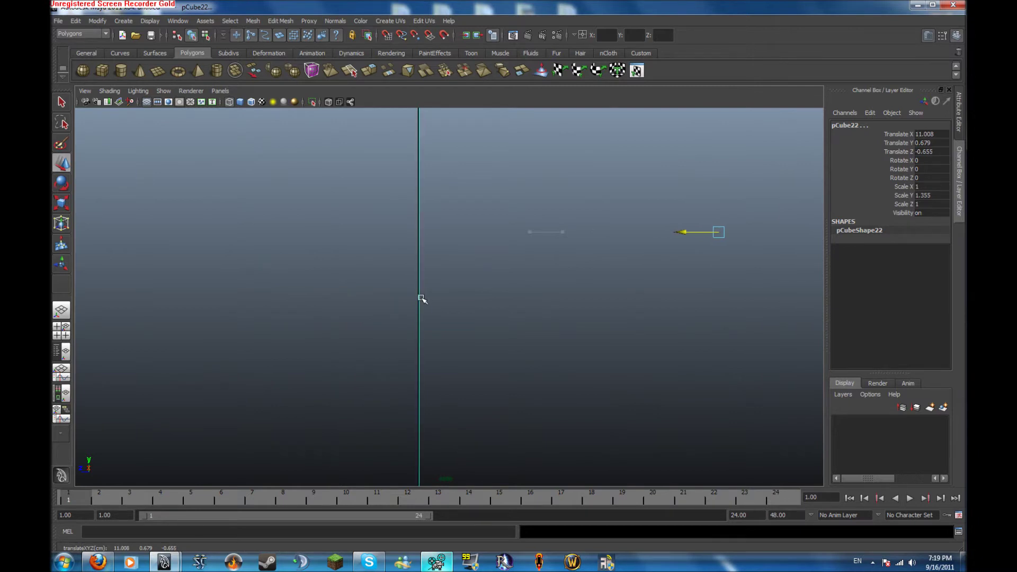
Step: Raise the copied row to sit one cube height above the original, at about 2.03 in Translate Y
{"action": "key", "text": "f"}
{"action": "left_click_drag", "start_coordinate": [458, 253], "coordinate": [457, 231]}
{"action": "key", "text": "space"}
{"action": "key", "text": "space"}
{"action": "right_click_drag", "start_coordinate": [297, 370], "coordinate": [482, 377], "text": "alt"}
{"action": "middle_click_drag", "start_coordinate": [482, 377], "coordinate": [466, 391], "text": "alt"}
{"action": "scroll", "coordinate": [466, 391], "scroll_direction": "up", "scroll_amount": 8}
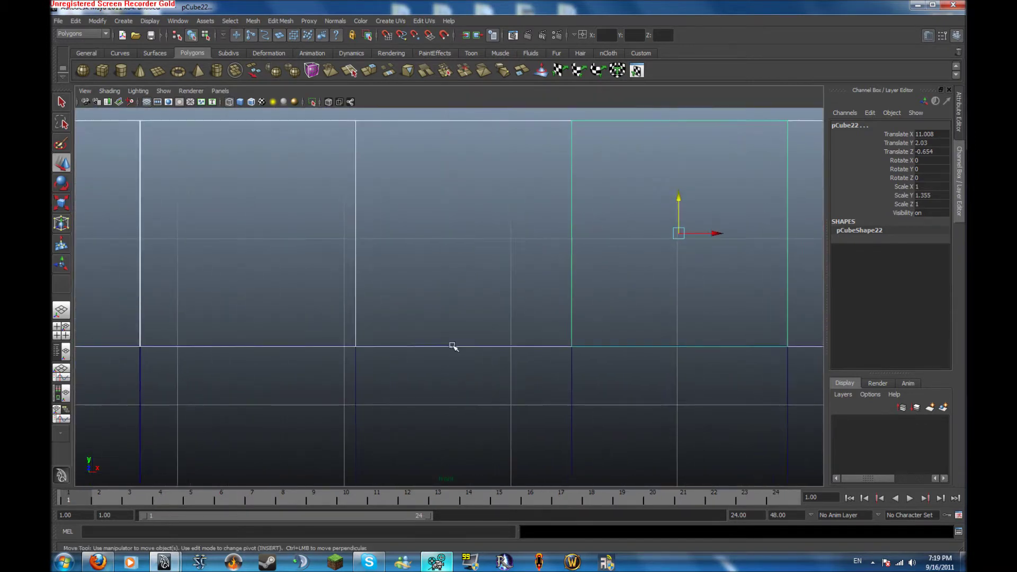
{"action": "scroll", "coordinate": [694, 324], "scroll_direction": "down", "scroll_amount": 8}
{"action": "scroll", "coordinate": [584, 318], "scroll_direction": "up", "scroll_amount": 2}
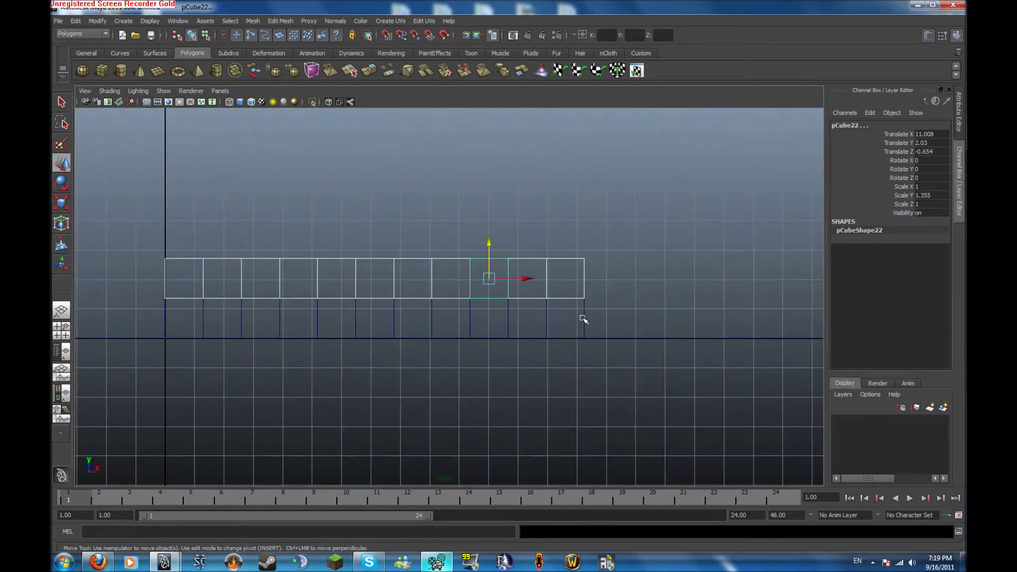
Step: Select all cubes of both stepped rows
{"action": "key", "text": "space"}
{"action": "key", "text": "space"}
{"action": "left_click_drag", "start_coordinate": [566, 237], "coordinate": [545, 195], "text": "alt"}
{"action": "left_click", "coordinate": [228, 160]}
{"action": "left_click_drag", "start_coordinate": [225, 161], "coordinate": [314, 172], "text": "alt"}
{"action": "left_click_drag", "start_coordinate": [189, 168], "coordinate": [731, 429]}
{"action": "left_click", "coordinate": [443, 566]}
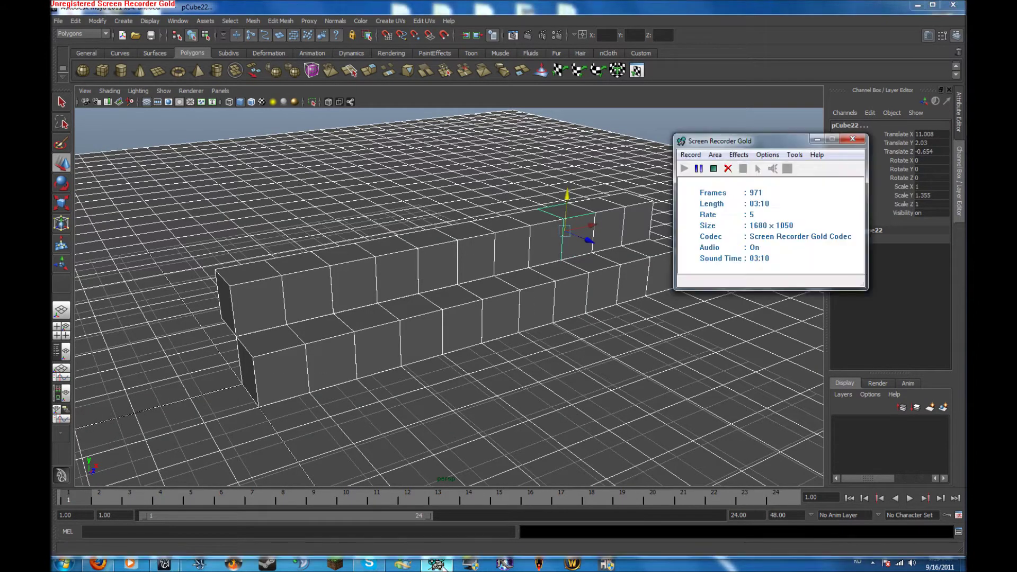
{"action": "left_click", "coordinate": [443, 566]}
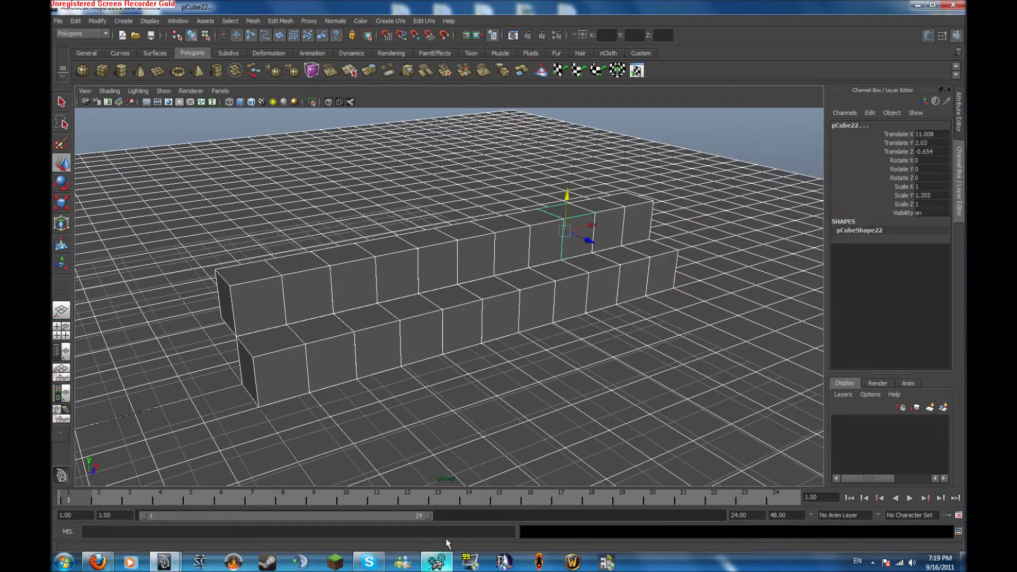
{"action": "left_click", "coordinate": [443, 566]}
{"action": "left_click", "coordinate": [442, 565]}
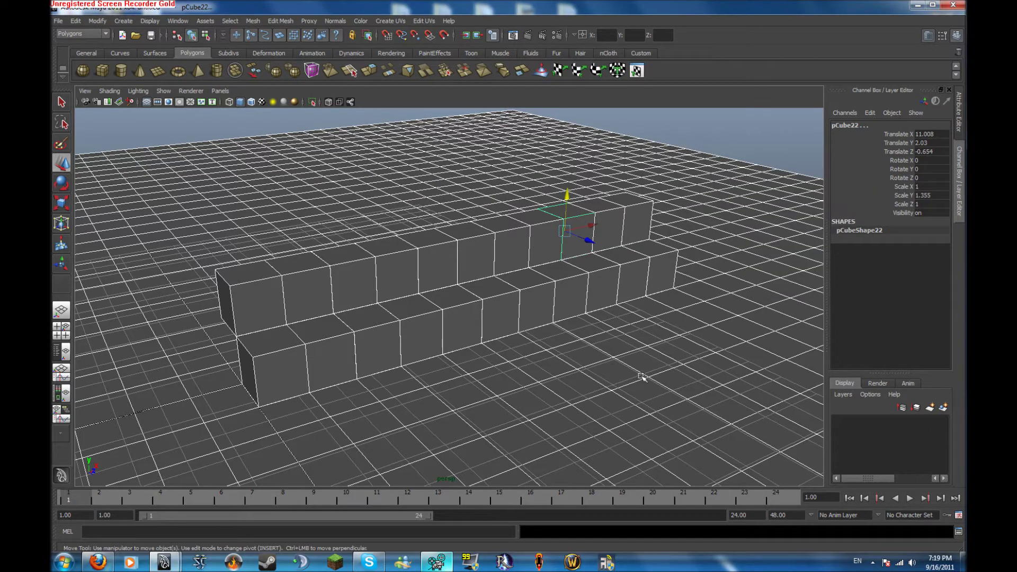
Step: Duplicate both stepped rows and move the copies back to about -3.07 in Translate Z
{"action": "left_click_drag", "start_coordinate": [535, 351], "coordinate": [664, 390], "text": "alt"}
{"action": "key", "text": "ctrl+d"}
{"action": "left_click_drag", "start_coordinate": [551, 211], "coordinate": [492, 197]}
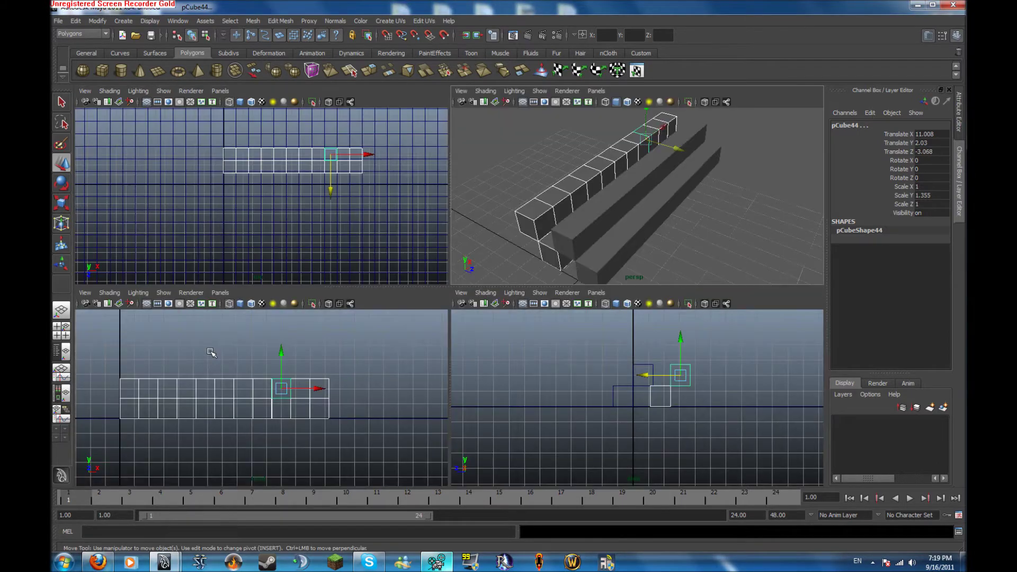
Step: Raise the copied pair of rows onto the top level of the existing steps, at about 4.739 in Translate Y
{"action": "key", "text": "space"}
{"action": "scroll", "coordinate": [427, 368], "scroll_direction": "up", "scroll_amount": 5}
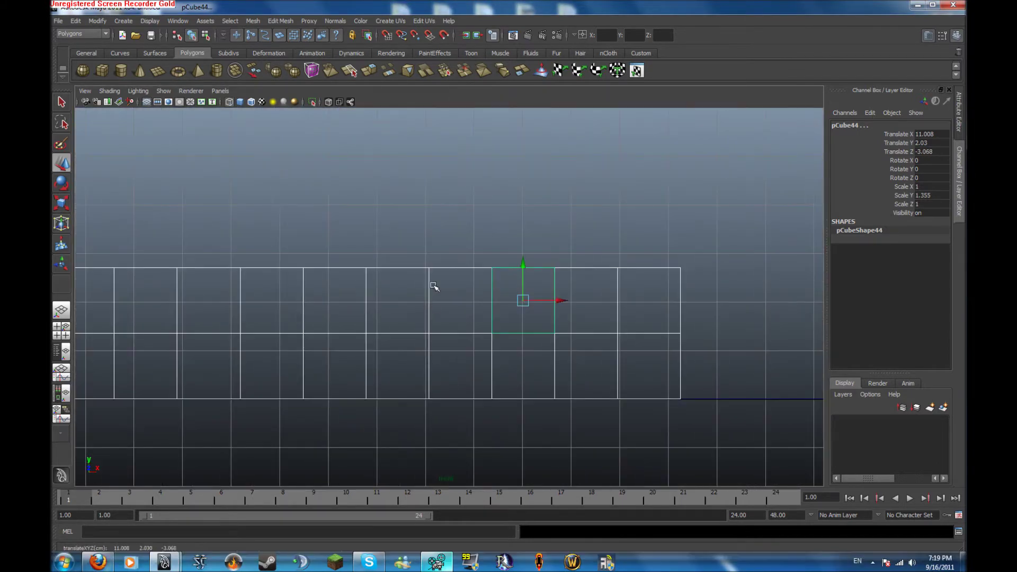
{"action": "left_click_drag", "start_coordinate": [520, 272], "coordinate": [492, 194]}
{"action": "scroll", "coordinate": [525, 293], "scroll_direction": "up", "scroll_amount": 4}
{"action": "middle_click_drag", "start_coordinate": [436, 302], "coordinate": [452, 240]}
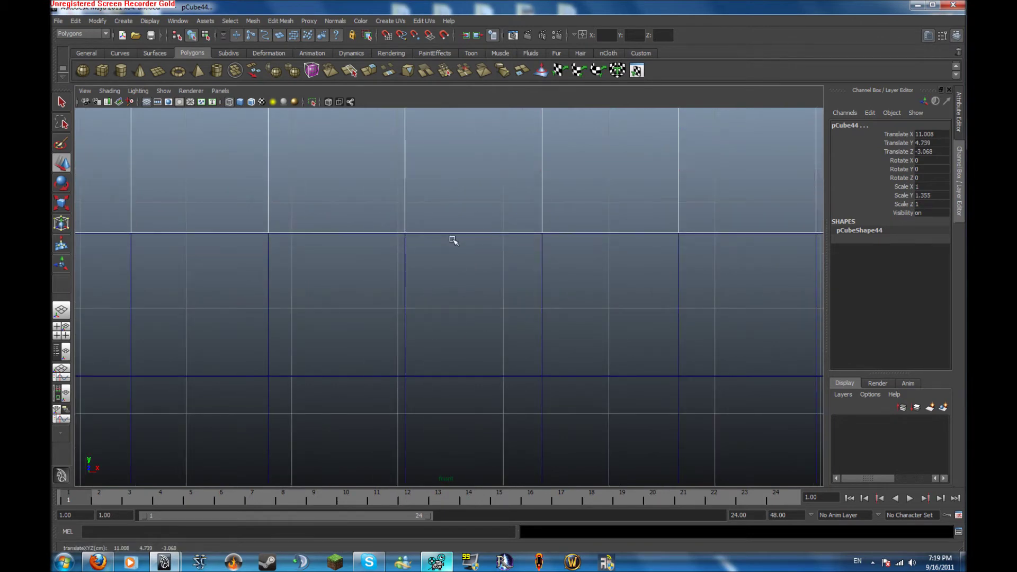
Step: Align the copied pair of rows flush behind the second step at about -3.247 in Translate Z
{"action": "key", "text": "space"}
{"action": "key", "text": "space"}
{"action": "left_click_drag", "start_coordinate": [588, 198], "coordinate": [602, 195], "text": "alt"}
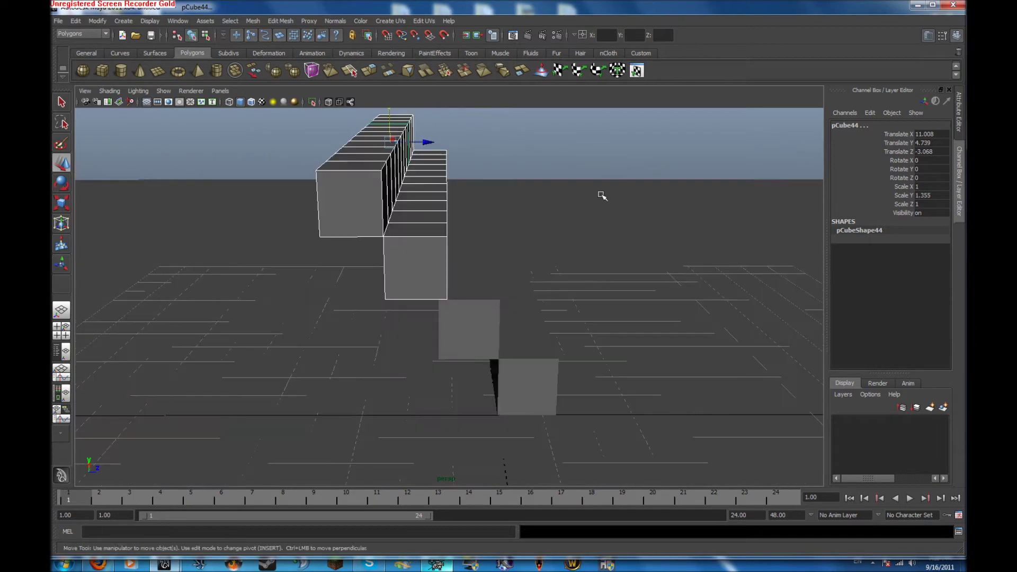
{"action": "key", "text": "space"}
{"action": "key", "text": "space"}
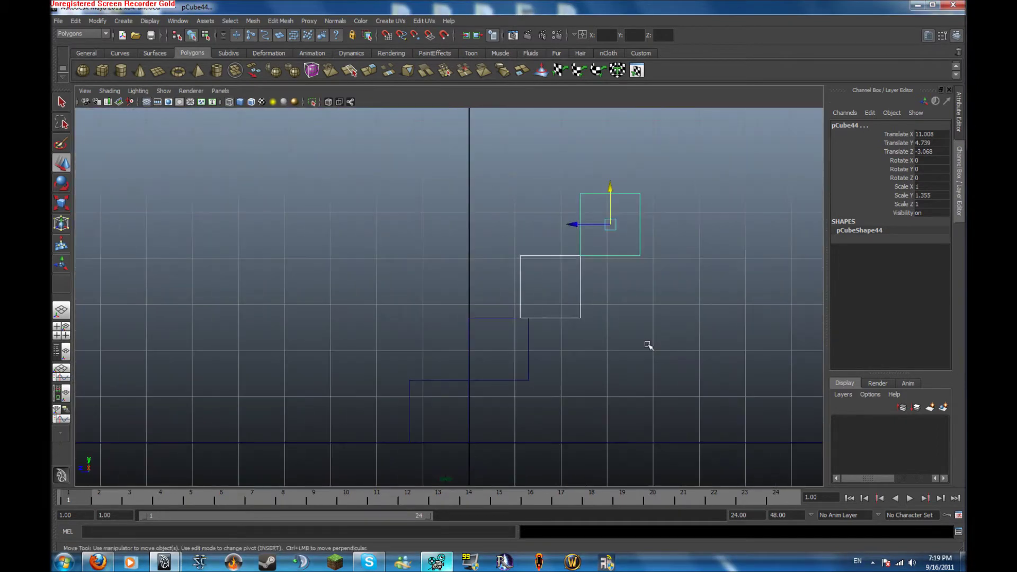
{"action": "left_click_drag", "start_coordinate": [574, 224], "coordinate": [581, 224]}
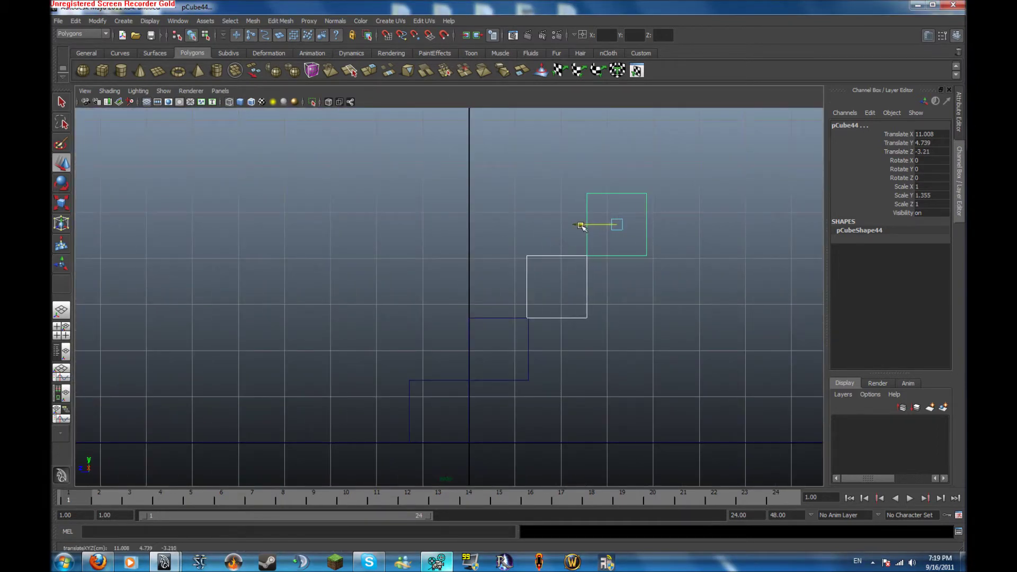
{"action": "middle_click_drag", "start_coordinate": [482, 280], "coordinate": [439, 256], "text": "alt"}
{"action": "scroll", "coordinate": [617, 300], "scroll_direction": "up", "scroll_amount": 12}
{"action": "middle_click_drag", "start_coordinate": [682, 269], "coordinate": [712, 268]}
Step: Select only the cubes of the topmost row of the staircase
{"action": "key", "text": "space"}
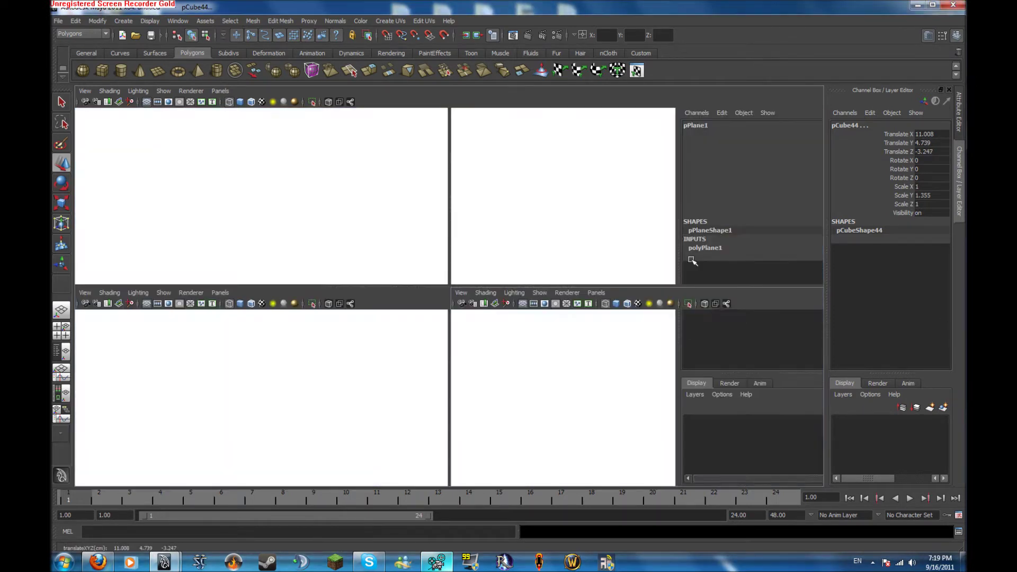
{"action": "scroll", "coordinate": [623, 337], "scroll_direction": "down", "scroll_amount": 2}
{"action": "key", "text": "space"}
{"action": "left_click_drag", "start_coordinate": [615, 183], "coordinate": [482, 184], "text": "alt"}
{"action": "scroll", "coordinate": [353, 162], "scroll_direction": "down", "scroll_amount": 3}
{"action": "scroll", "coordinate": [353, 162], "scroll_direction": "down", "scroll_amount": 2}
{"action": "left_click", "coordinate": [341, 154]}
{"action": "left_click_drag", "start_coordinate": [341, 154], "coordinate": [390, 147], "text": "alt"}
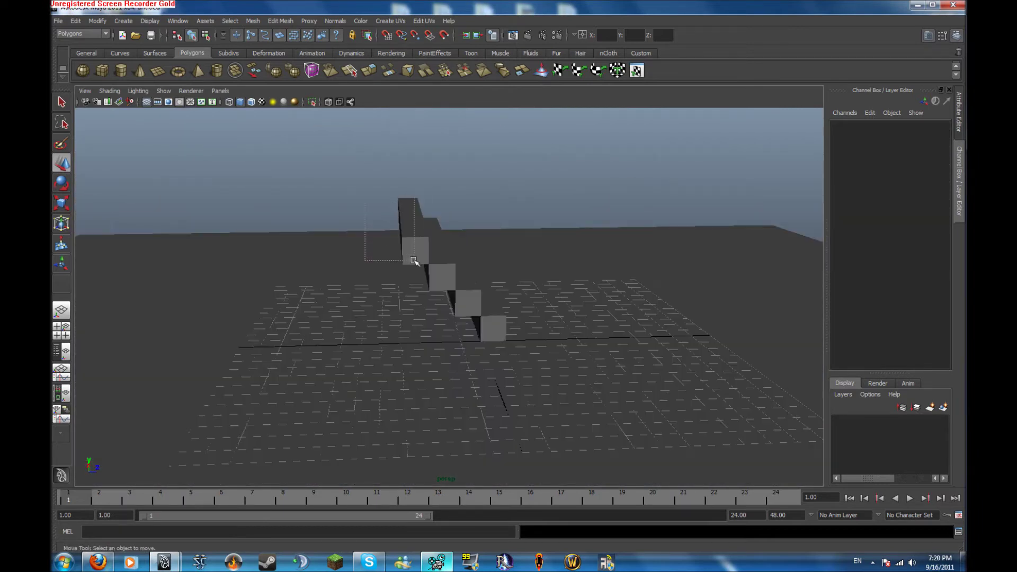
{"action": "left_click_drag", "start_coordinate": [414, 260], "coordinate": [413, 260]}
{"action": "left_click_drag", "start_coordinate": [652, 294], "coordinate": [538, 293], "text": "alt"}
Step: Combine the selected top-row cubes into one mesh and center its pivot
{"action": "left_click", "coordinate": [354, 22]}
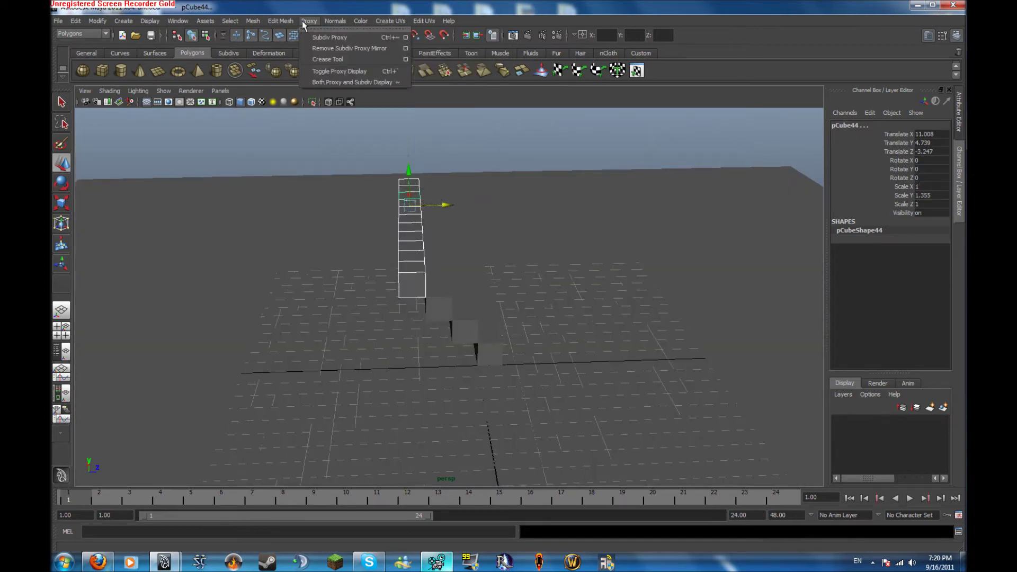
{"action": "left_click", "coordinate": [260, 37]}
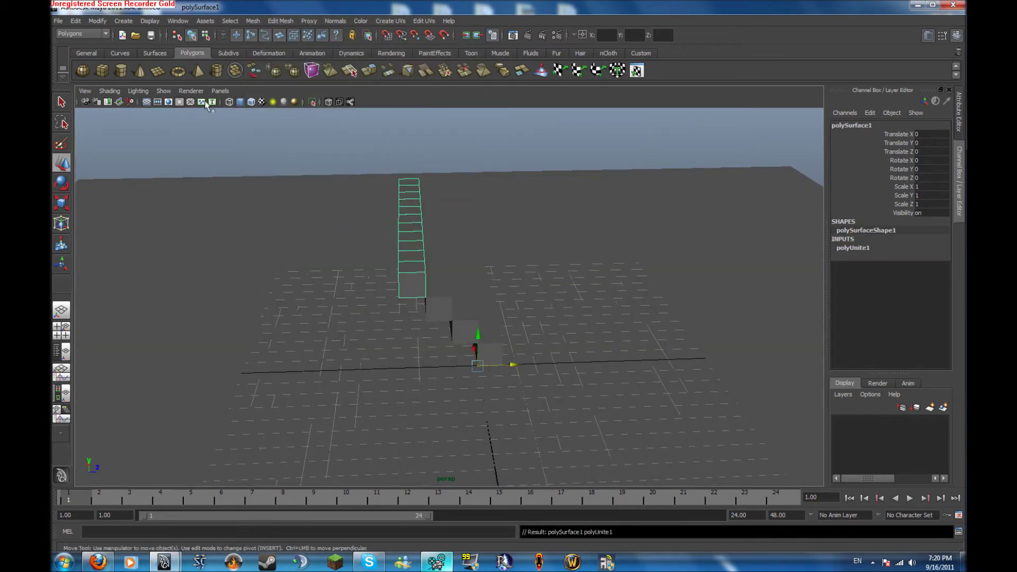
{"action": "left_click", "coordinate": [641, 53]}
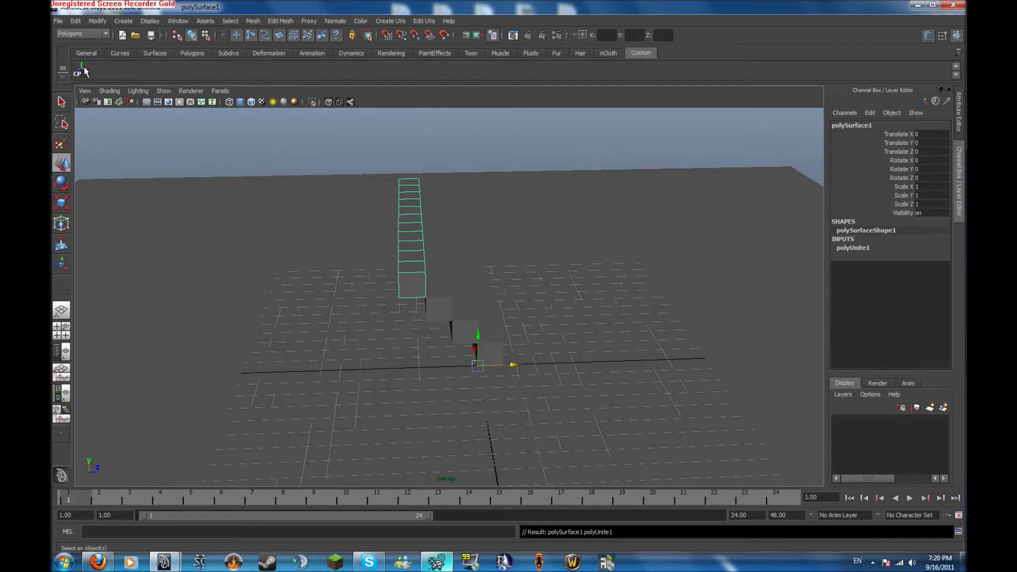
{"action": "left_click_drag", "start_coordinate": [204, 127], "coordinate": [290, 134], "text": "alt"}
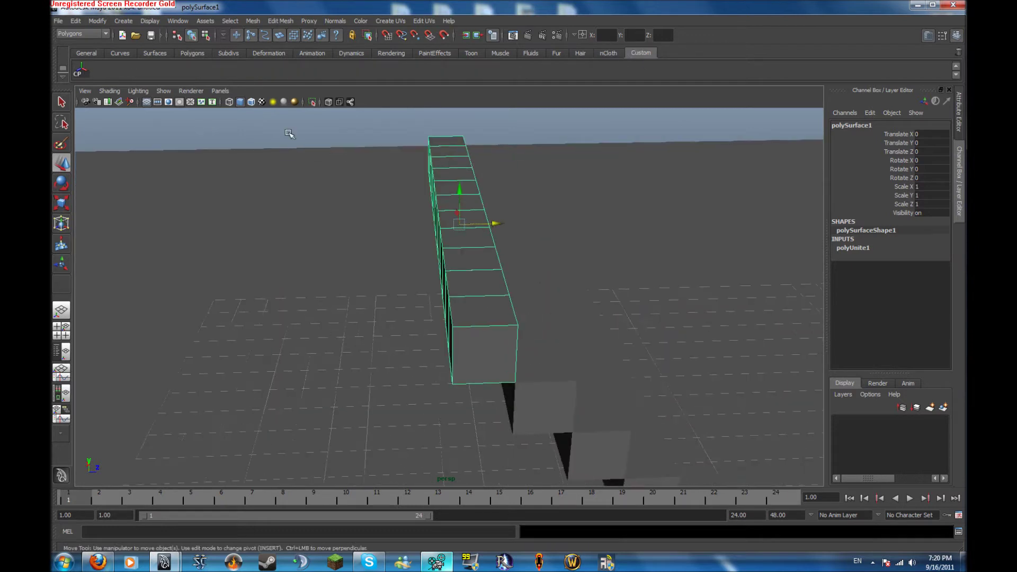
{"action": "left_click", "coordinate": [98, 21]}
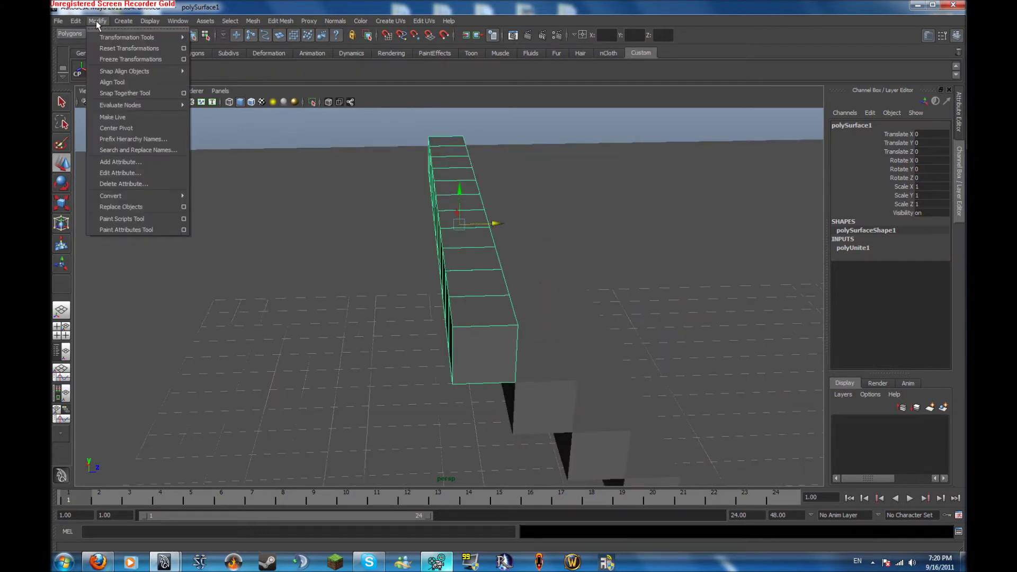
{"action": "left_click", "coordinate": [114, 128]}
Step: Duplicate the combined top row and move the copy back behind it to about -1.293 in Translate Z
{"action": "left_click_drag", "start_coordinate": [421, 165], "coordinate": [396, 182], "text": "alt"}
{"action": "key", "text": "ctrl+d"}
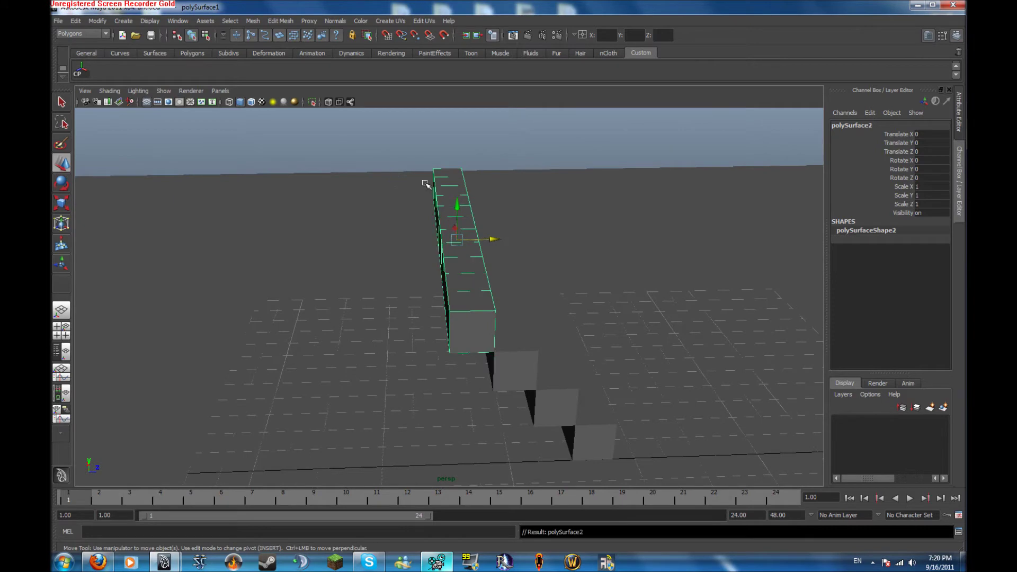
{"action": "left_click_drag", "start_coordinate": [490, 239], "coordinate": [455, 242]}
{"action": "key", "text": "space"}
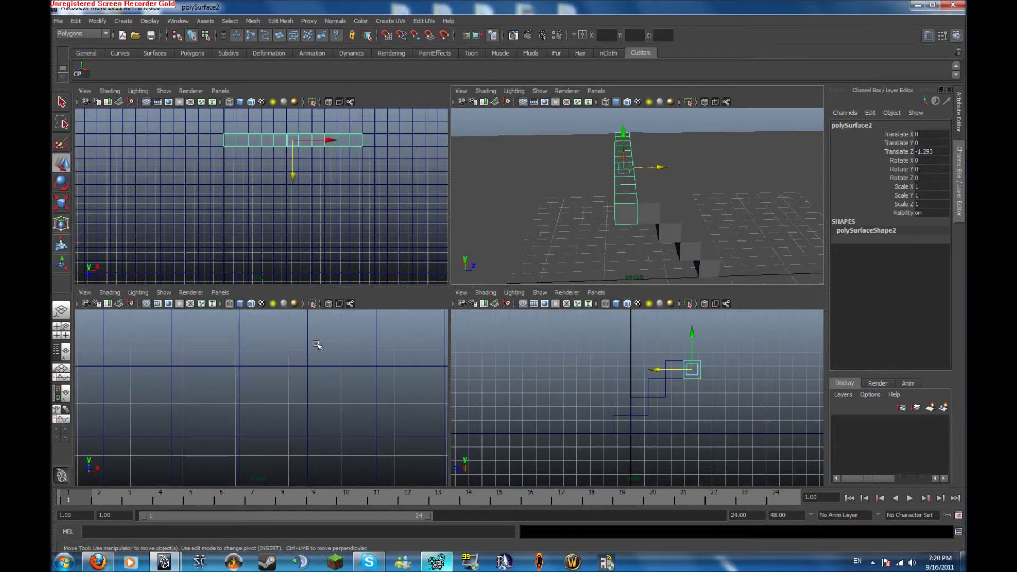
{"action": "key", "text": "space"}
{"action": "middle_click_drag", "start_coordinate": [675, 305], "coordinate": [372, 407], "text": "alt"}
{"action": "right_click_drag", "start_coordinate": [373, 407], "coordinate": [672, 314], "text": "alt"}
{"action": "right_click_drag", "start_coordinate": [297, 257], "coordinate": [358, 265], "text": "alt"}
{"action": "scroll", "coordinate": [274, 221], "scroll_direction": "down", "scroll_amount": 5}
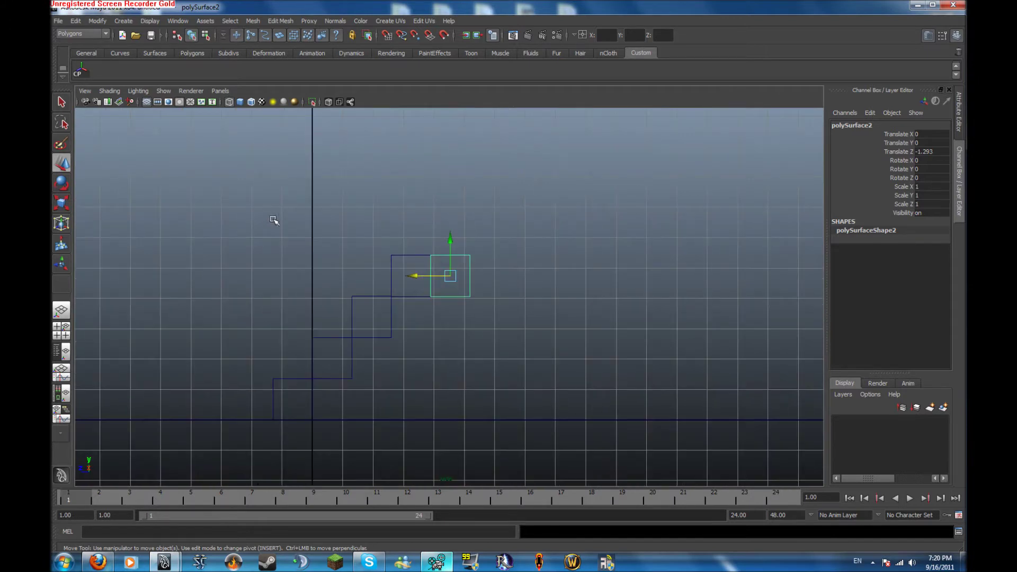
Step: Duplicate the copied row and place the new copy behind it at about -2.598 in Translate Z
{"action": "left_click_drag", "start_coordinate": [423, 278], "coordinate": [457, 278]}
{"action": "right_click_drag", "start_coordinate": [457, 279], "coordinate": [481, 278], "text": "alt"}
{"action": "middle_click_drag", "start_coordinate": [481, 278], "coordinate": [448, 284], "text": "alt"}
{"action": "scroll", "coordinate": [686, 325], "scroll_direction": "up", "scroll_amount": 4}
{"action": "left_click_drag", "start_coordinate": [445, 280], "coordinate": [480, 281]}
Step: Duplicate the rearmost row three times with the repeated transform
{"action": "key", "text": "shift+d"}
{"action": "key", "text": "shift+d"}
{"action": "scroll", "coordinate": [485, 282], "scroll_direction": "down", "scroll_amount": 5}
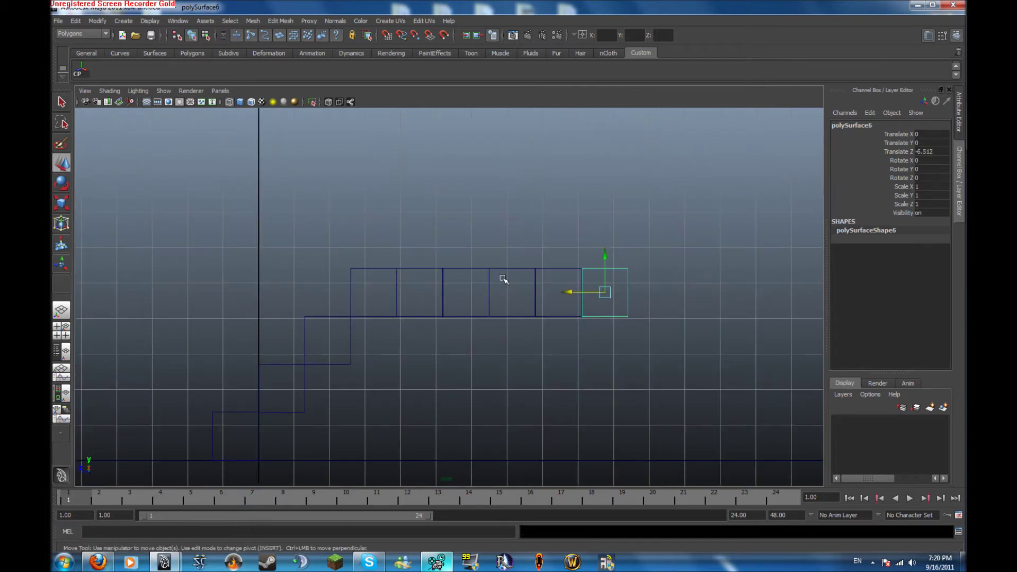
Step: Undo the three repeated duplicates of the row
{"action": "key", "text": "space"}
{"action": "key", "text": "space"}
{"action": "left_click_drag", "start_coordinate": [514, 184], "coordinate": [388, 302], "text": "alt"}
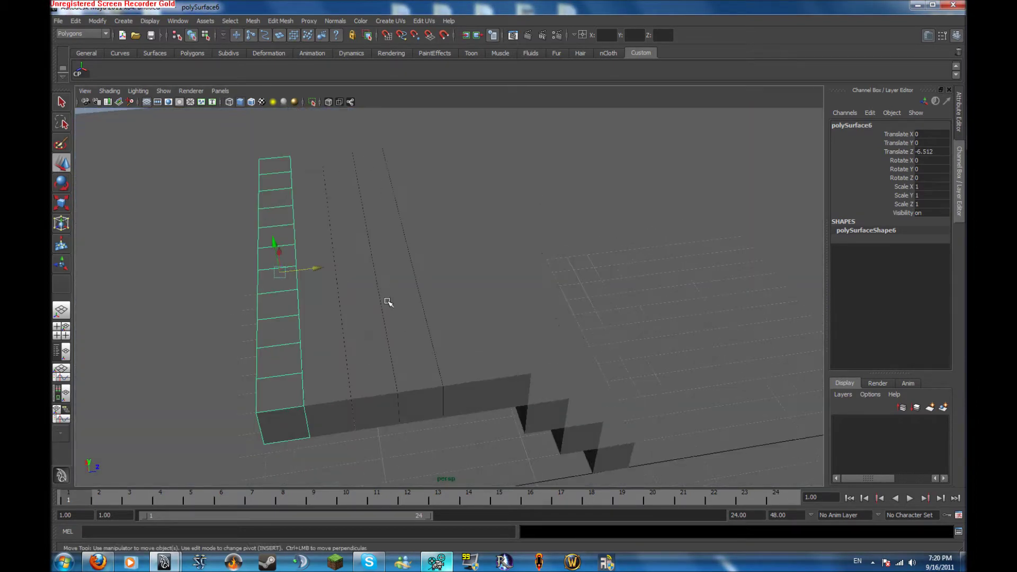
{"action": "key", "text": "ctrl+z"}
{"action": "key", "text": "ctrl+z"}
{"action": "key", "text": "ctrl+z"}
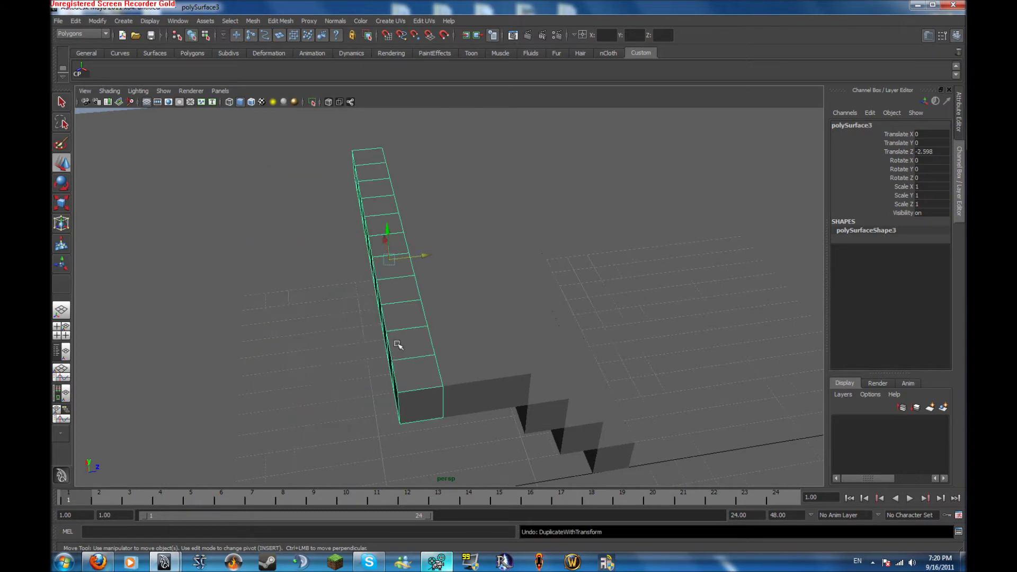
Step: Align the rearmost row flush with its neighbour at about -2.585 in Translate Z
{"action": "key", "text": "space"}
{"action": "key", "text": "space"}
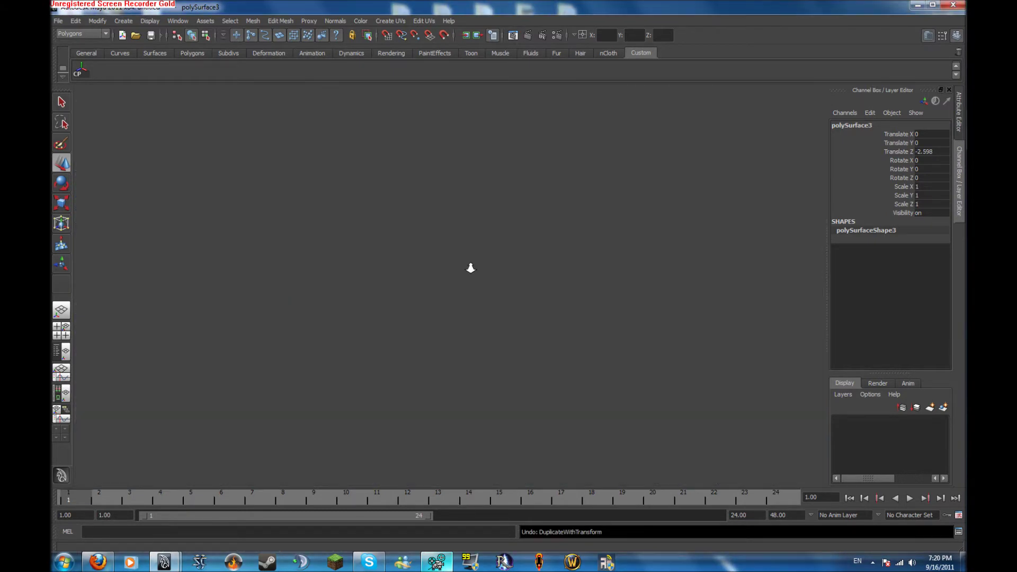
{"action": "scroll", "coordinate": [715, 262], "scroll_direction": "up", "scroll_amount": 4}
{"action": "scroll", "coordinate": [359, 183], "scroll_direction": "up", "scroll_amount": 3}
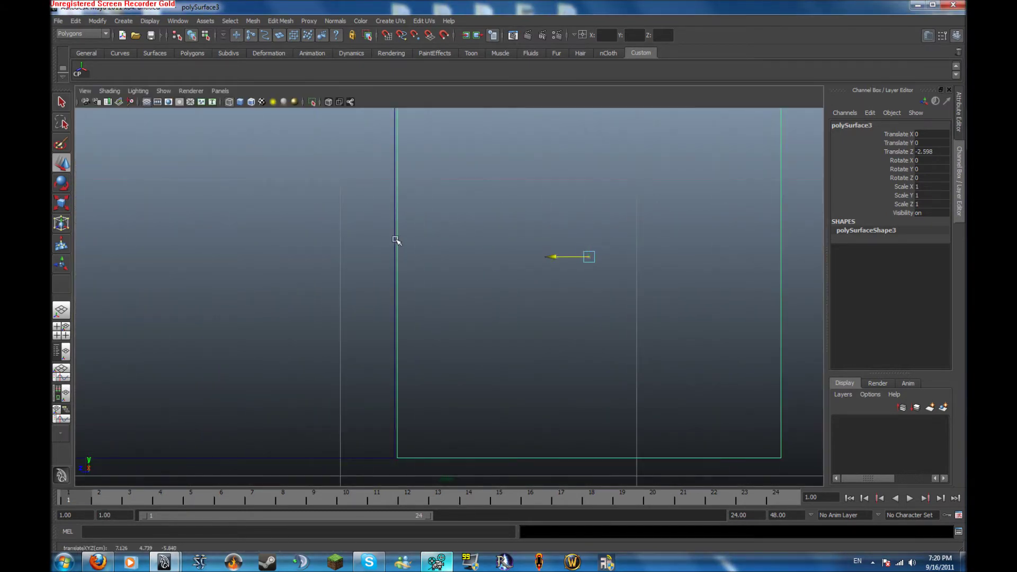
{"action": "middle_click_drag", "start_coordinate": [396, 240], "coordinate": [392, 241]}
Step: Duplicate the rearmost row and align the copy flush behind it
{"action": "right_click_drag", "start_coordinate": [411, 256], "coordinate": [312, 284], "text": "alt"}
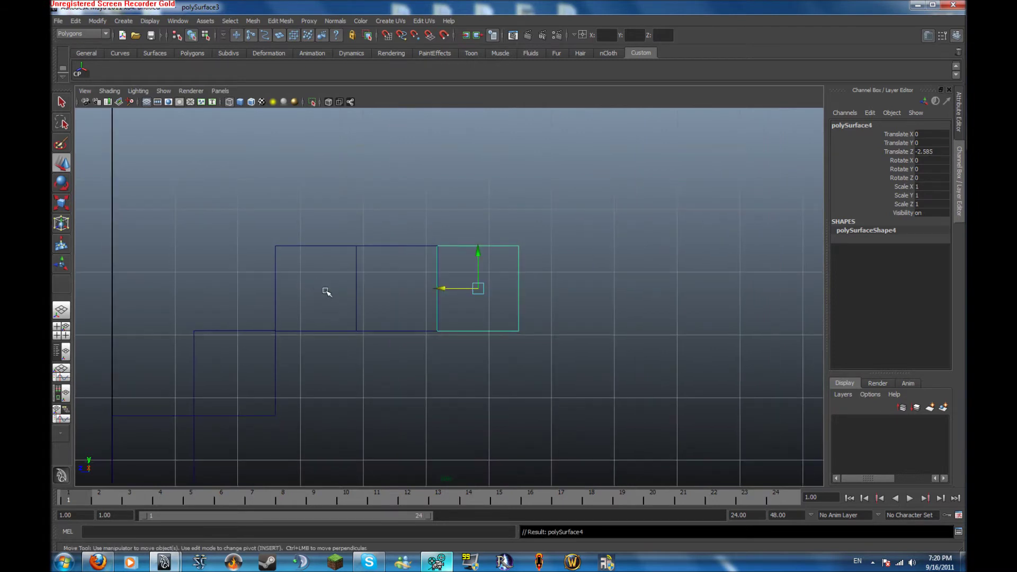
{"action": "left_click_drag", "start_coordinate": [445, 286], "coordinate": [534, 294]}
{"action": "right_click_drag", "start_coordinate": [465, 281], "coordinate": [481, 281], "text": "alt"}
{"action": "middle_click_drag", "start_coordinate": [482, 281], "coordinate": [345, 259], "text": "alt"}
{"action": "right_click_drag", "start_coordinate": [260, 271], "coordinate": [318, 267], "text": "alt"}
{"action": "middle_click_drag", "start_coordinate": [318, 267], "coordinate": [413, 297], "text": "alt"}
{"action": "right_click_drag", "start_coordinate": [371, 307], "coordinate": [421, 314], "text": "alt"}
{"action": "left_click_drag", "start_coordinate": [422, 315], "coordinate": [407, 315]}
Step: Duplicate the rearmost row nine times with the repeated transform, extending the platform to about -15.559 in Translate Z
{"action": "key", "text": "shift+d"}
{"action": "right_click_drag", "start_coordinate": [423, 316], "coordinate": [345, 311], "text": "alt"}
{"action": "key", "text": "space"}
{"action": "key", "text": "space"}
{"action": "mouse_move", "coordinate": [411, 209]}
{"action": "left_mouse_down", "text": "alt"}
{"action": "mouse_move", "coordinate": [429, 192]}
{"action": "mouse_move", "coordinate": [414, 203]}
{"action": "left_mouse_up", "text": "alt"}
{"action": "key", "text": "shift+d"}
{"action": "key", "text": "shift+d"}
{"action": "key", "text": "shift+d"}
{"action": "key", "text": "shift+d"}
{"action": "key", "text": "shift+d"}
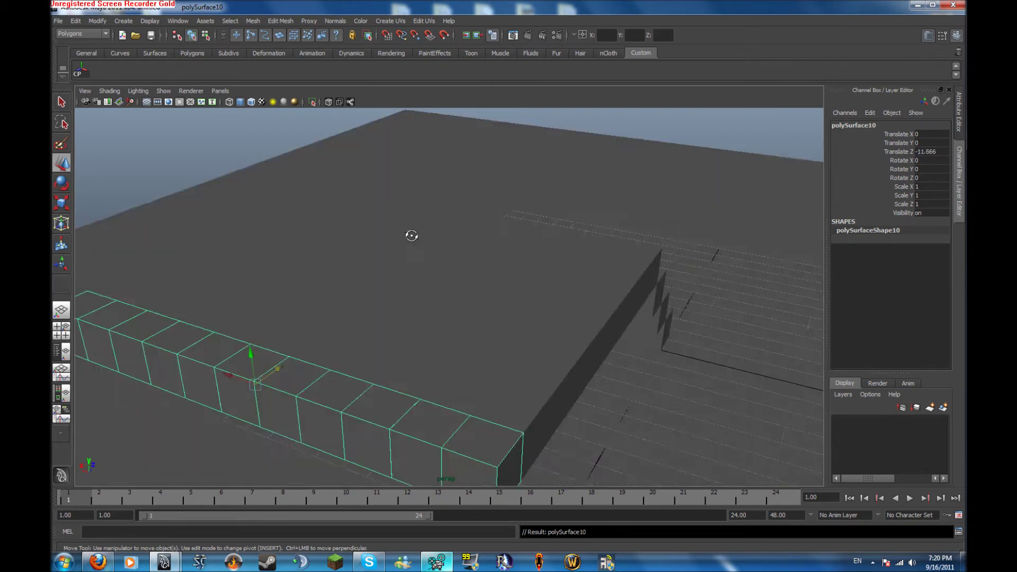
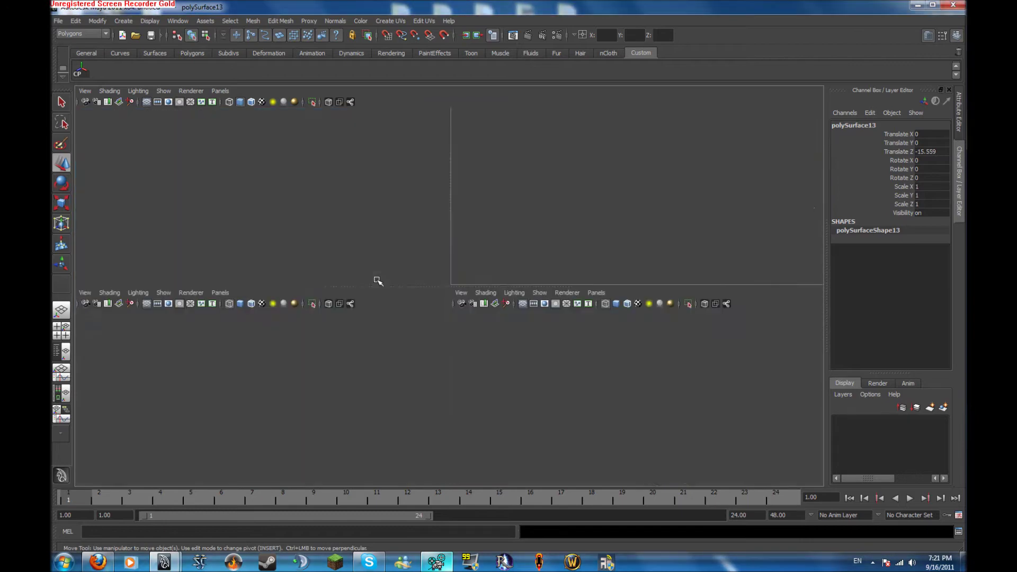
Step: Try moving a duplicate of the rearmost row vertically, undo the move and delete the duplicate
{"action": "key", "text": "space"}
{"action": "middle_click_drag", "start_coordinate": [418, 227], "coordinate": [487, 221], "text": "alt"}
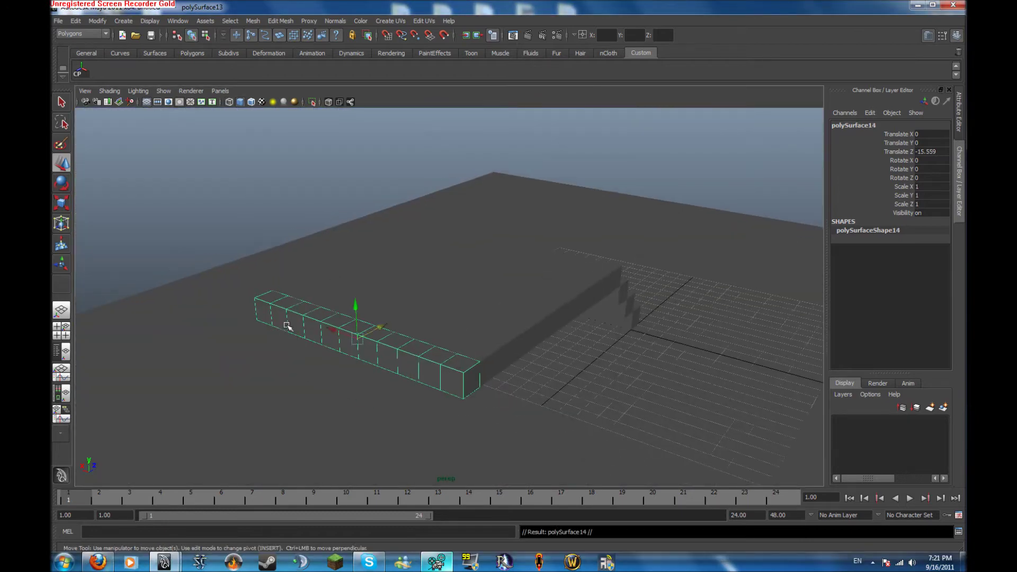
{"action": "left_click_drag", "start_coordinate": [355, 310], "coordinate": [359, 329]}
{"action": "key", "text": "space"}
{"action": "key", "text": "space"}
{"action": "middle_click_drag", "start_coordinate": [579, 383], "coordinate": [171, 342], "text": "alt"}
{"action": "right_click_drag", "start_coordinate": [171, 342], "coordinate": [570, 291], "text": "alt"}
{"action": "key", "text": "ctrl+z"}
{"action": "left_click_drag", "start_coordinate": [510, 256], "coordinate": [429, 256]}
{"action": "key", "text": "Delete"}
{"action": "key", "text": "space"}
{"action": "key", "text": "space"}
{"action": "left_click", "coordinate": [124, 21]}
{"action": "left_click", "coordinate": [128, 24]}
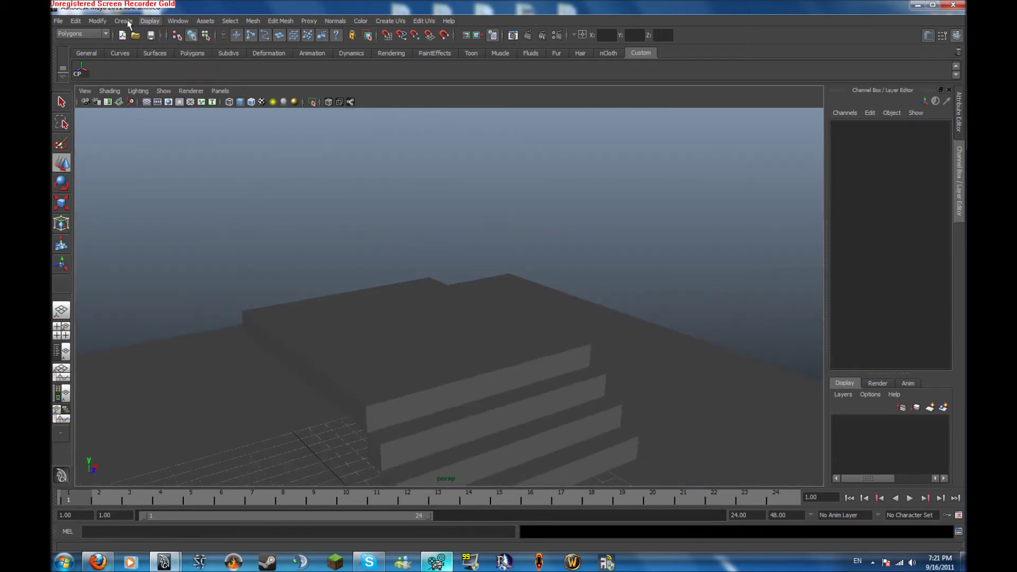
{"action": "left_click", "coordinate": [127, 22]}
{"action": "mouse_move", "coordinate": [132, 57]}
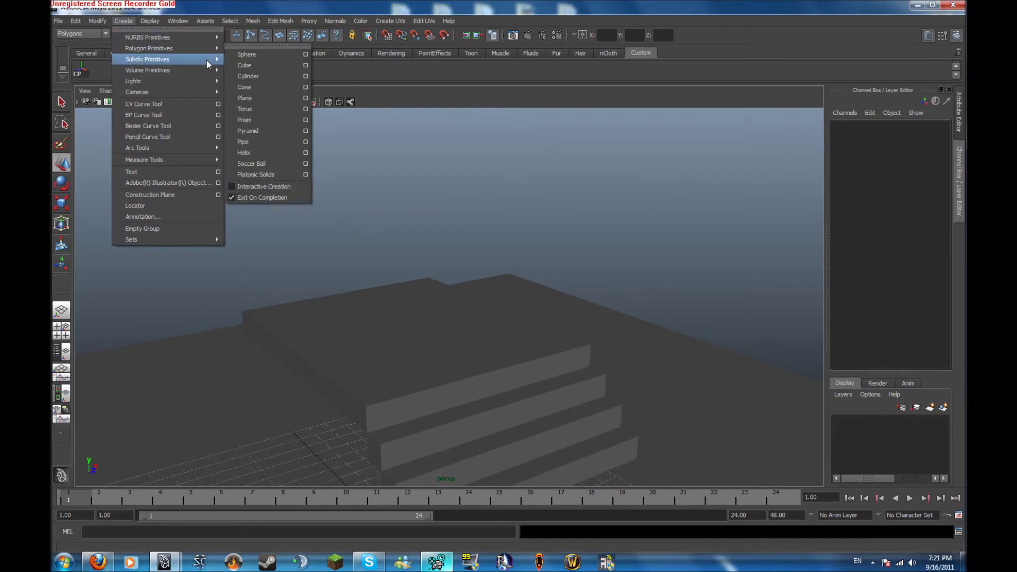
{"action": "left_click_drag", "start_coordinate": [454, 186], "coordinate": [309, 163], "text": "alt"}
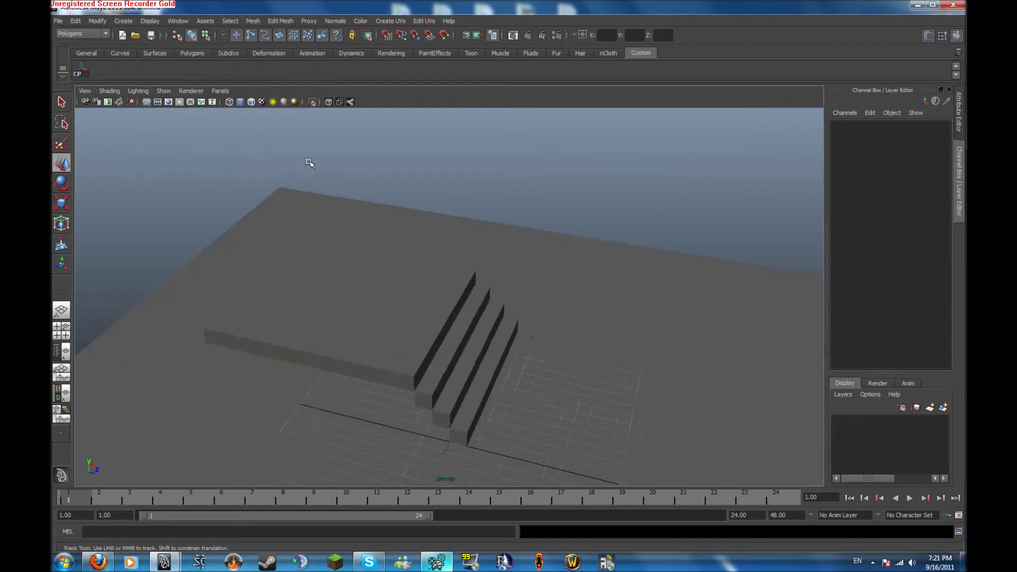
{"action": "middle_click_drag", "start_coordinate": [309, 162], "coordinate": [426, 181], "text": "alt"}
{"action": "scroll", "coordinate": [382, 220], "scroll_direction": "down", "scroll_amount": 5}
{"action": "middle_click_drag", "start_coordinate": [382, 220], "coordinate": [520, 227], "text": "alt"}
{"action": "scroll", "coordinate": [524, 235], "scroll_direction": "up", "scroll_amount": 9}
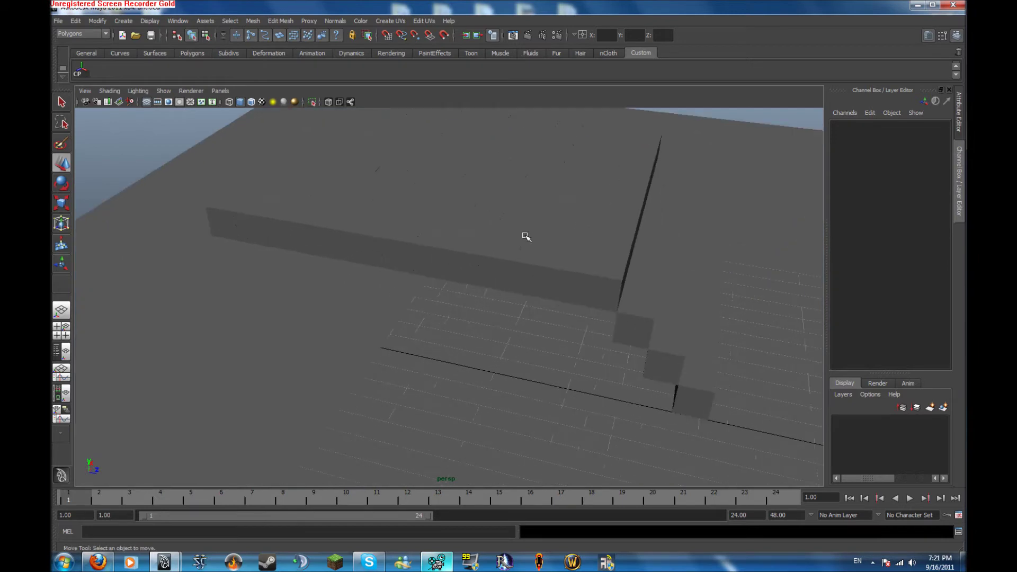
{"action": "scroll", "coordinate": [526, 236], "scroll_direction": "down", "scroll_amount": 3}
{"action": "left_click_drag", "start_coordinate": [526, 237], "coordinate": [466, 253], "text": "alt"}
Step: Select all the rows of the raised platform and separate them into individual cubes
{"action": "left_click", "coordinate": [483, 242]}
{"action": "right_click", "coordinate": [474, 245]}
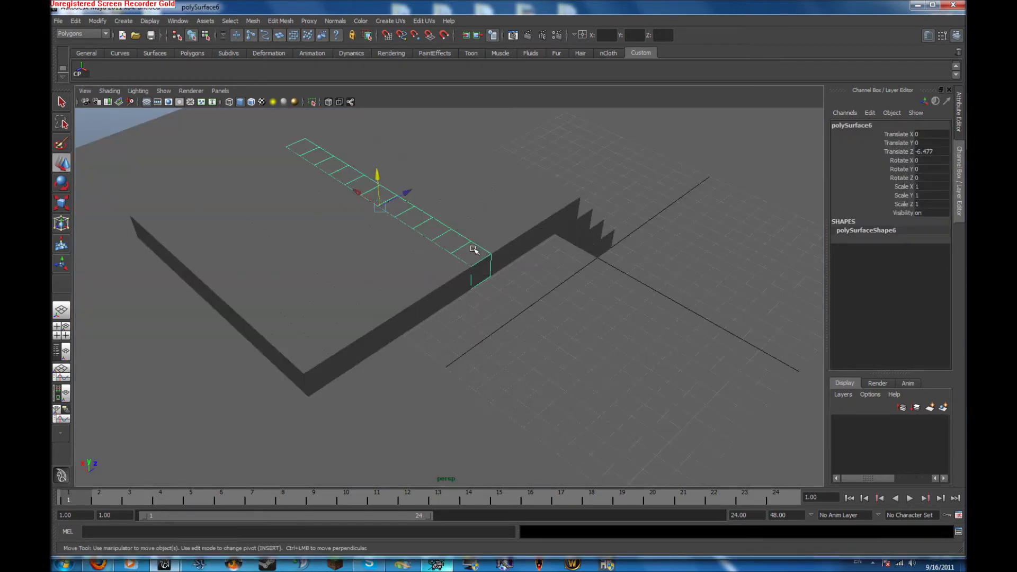
{"action": "key", "text": "shift+d"}
{"action": "key", "text": "shift+d"}
{"action": "key", "text": "shift+d"}
{"action": "key", "text": "shift+d"}
{"action": "key", "text": "shift+d"}
{"action": "key", "text": "shift+d"}
{"action": "key", "text": "shift+d"}
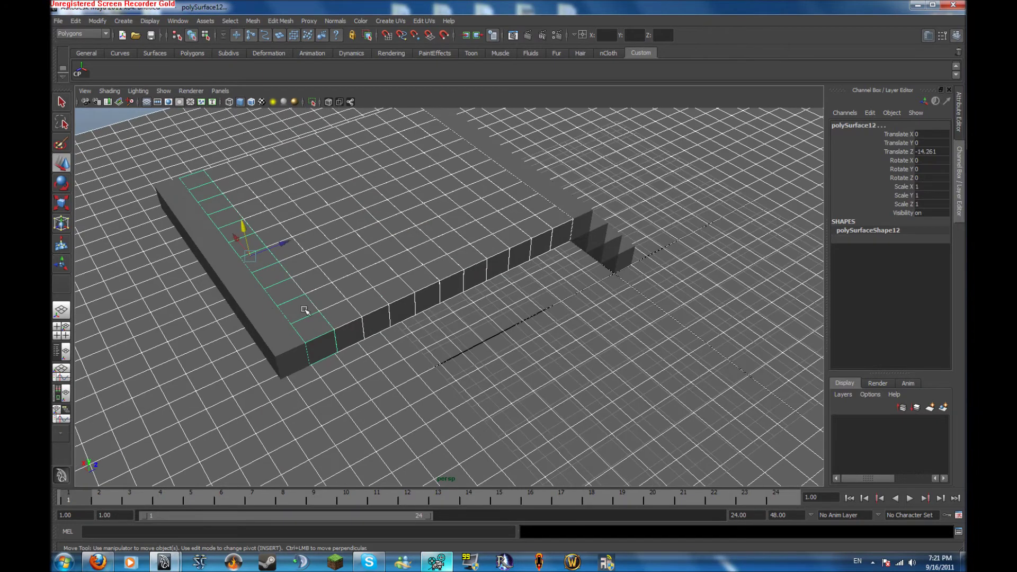
{"action": "left_click_drag", "start_coordinate": [415, 389], "coordinate": [350, 297], "text": "alt"}
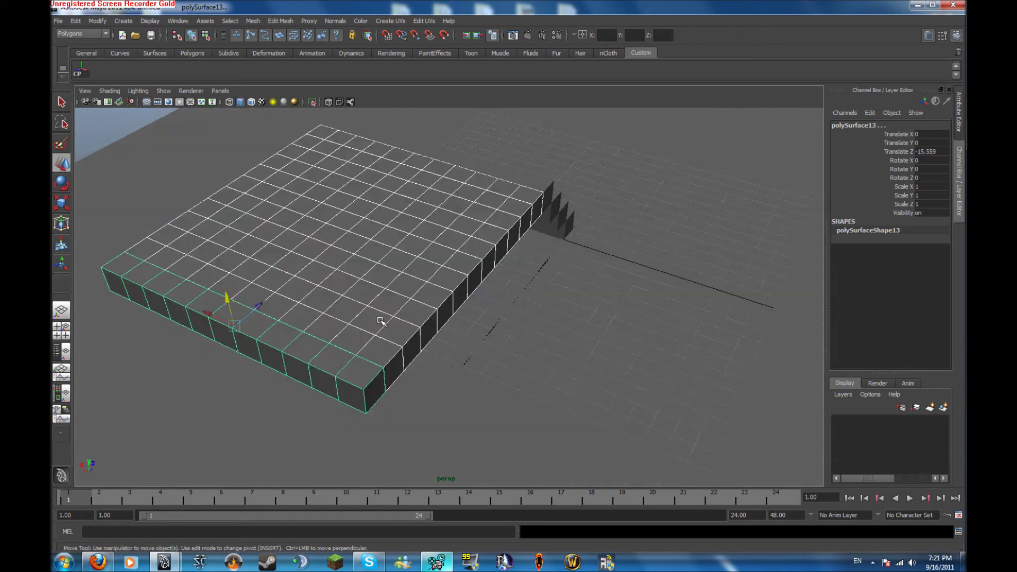
{"action": "left_click", "coordinate": [254, 21]}
{"action": "left_click", "coordinate": [268, 49]}
{"action": "left_click_drag", "start_coordinate": [298, 145], "coordinate": [354, 195], "text": "alt"}
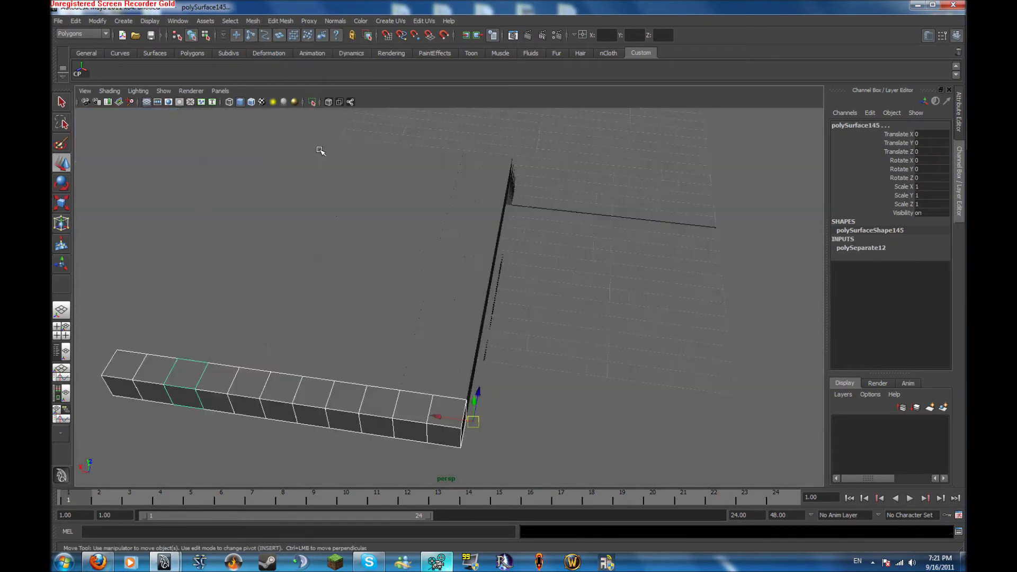
Step: Select the cubes along one side edge of the platform, from the rearmost row to the front row
{"action": "left_click", "coordinate": [455, 398]}
{"action": "left_click", "coordinate": [454, 381], "text": "shift"}
{"action": "left_click", "coordinate": [463, 339], "text": "shift"}
{"action": "middle_click_drag", "start_coordinate": [536, 318], "coordinate": [517, 324], "text": "alt"}
{"action": "scroll", "coordinate": [518, 325], "scroll_direction": "up", "scroll_amount": 4}
{"action": "left_click", "coordinate": [456, 317], "text": "shift"}
{"action": "left_click", "coordinate": [466, 248], "text": "shift"}
{"action": "middle_click_drag", "start_coordinate": [399, 302], "coordinate": [378, 311], "text": "alt"}
{"action": "left_click", "coordinate": [360, 298], "text": "shift"}
{"action": "left_click", "coordinate": [385, 260], "text": "shift"}
{"action": "left_click", "coordinate": [392, 233], "text": "shift"}
{"action": "left_click_drag", "start_coordinate": [405, 184], "coordinate": [275, 179], "text": "alt"}
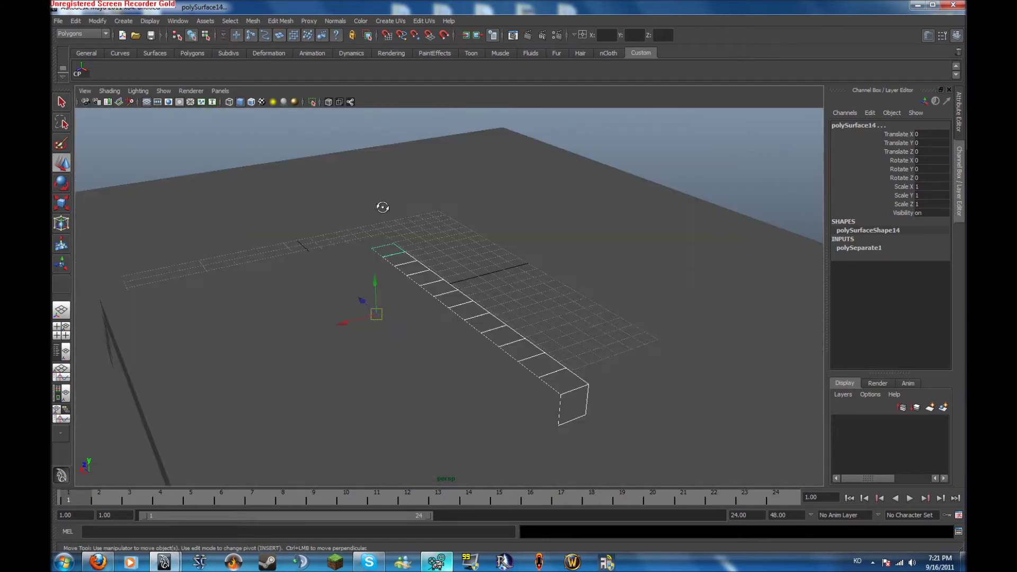
Step: Add the platform's front-row cubes to the selection, leaving out two cubes above the stairs as a doorway
{"action": "left_click_drag", "start_coordinate": [382, 207], "coordinate": [435, 265], "text": "alt"}
{"action": "left_click", "coordinate": [406, 333], "text": "shift"}
{"action": "middle_click_drag", "start_coordinate": [398, 285], "coordinate": [373, 178], "text": "alt"}
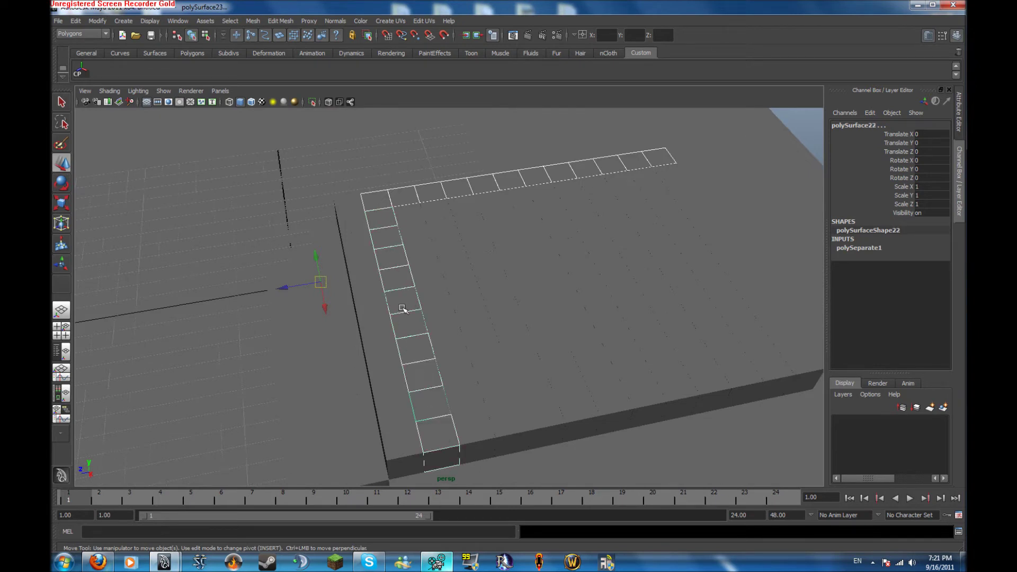
{"action": "mouse_move", "coordinate": [421, 299]}
{"action": "left_mouse_down", "text": "alt"}
{"action": "mouse_move", "coordinate": [451, 295]}
{"action": "mouse_move", "coordinate": [436, 297]}
{"action": "left_mouse_up", "text": "alt"}
{"action": "left_click_drag", "start_coordinate": [463, 254], "coordinate": [426, 256], "text": "alt"}
Step: Add the cubes along the platform's opposite side and rear edge to complete the perimeter selection
{"action": "left_click", "coordinate": [339, 347], "text": "shift"}
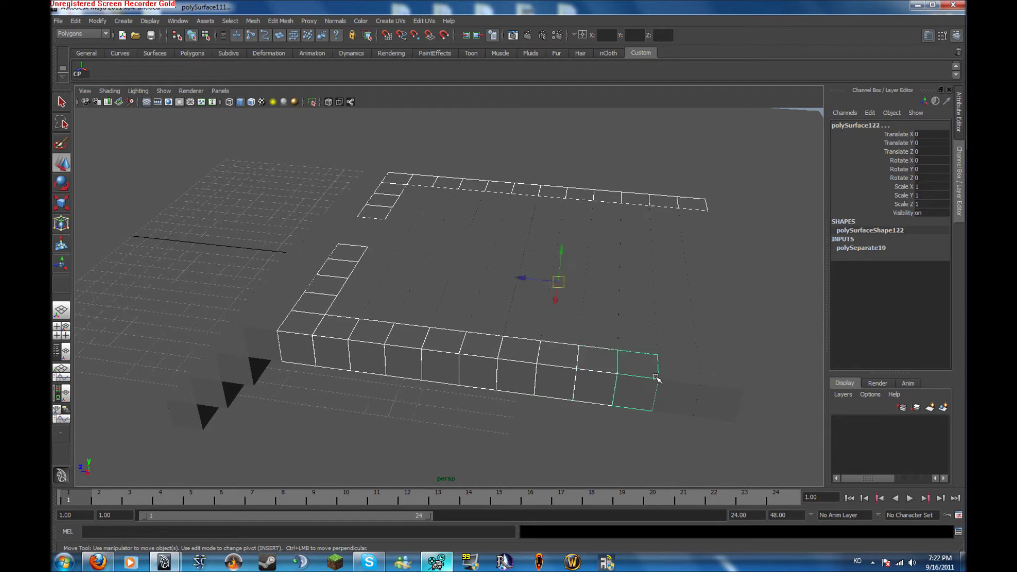
{"action": "left_click", "coordinate": [695, 383]}
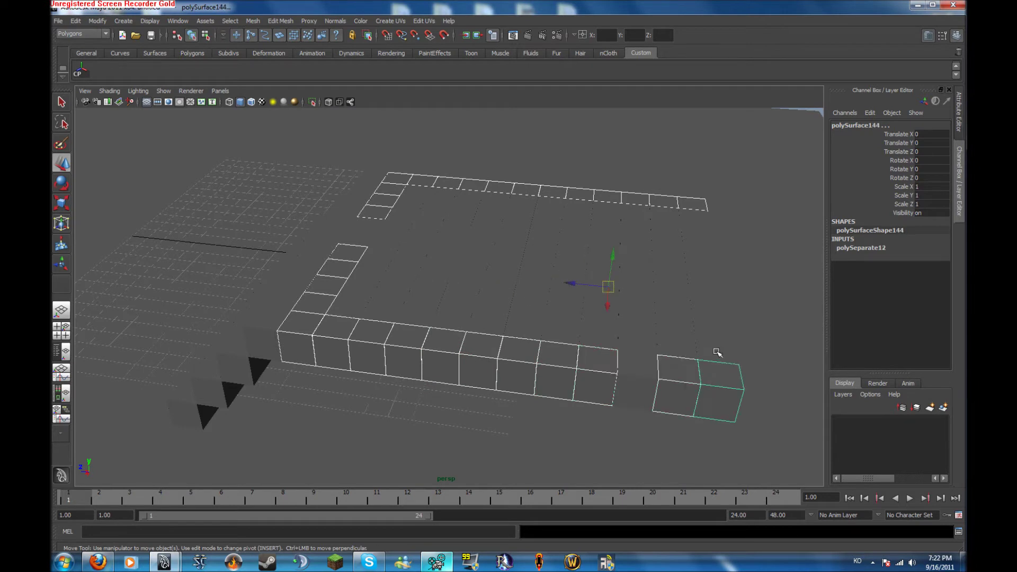
{"action": "left_click", "coordinate": [640, 381], "text": "shift"}
{"action": "left_click_drag", "start_coordinate": [640, 380], "coordinate": [530, 352], "text": "alt"}
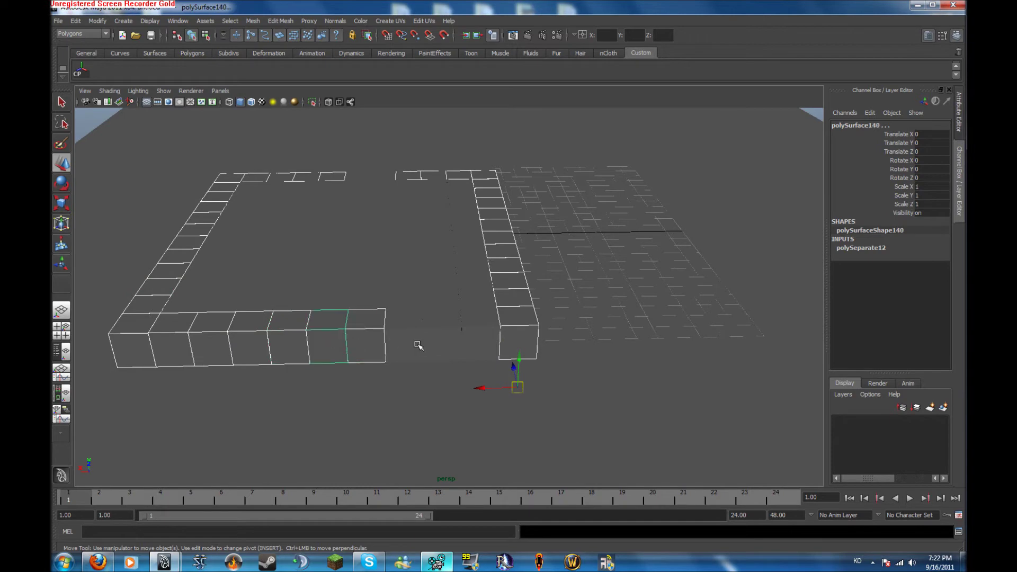
{"action": "left_click_drag", "start_coordinate": [349, 317], "coordinate": [423, 322], "text": "alt"}
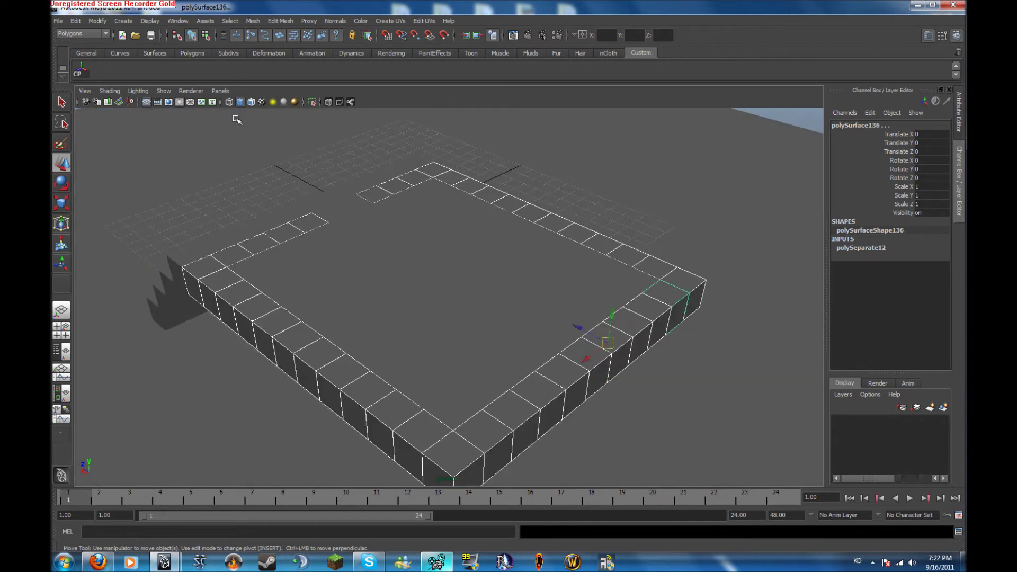
{"action": "left_click_drag", "start_coordinate": [237, 120], "coordinate": [324, 208], "text": "alt"}
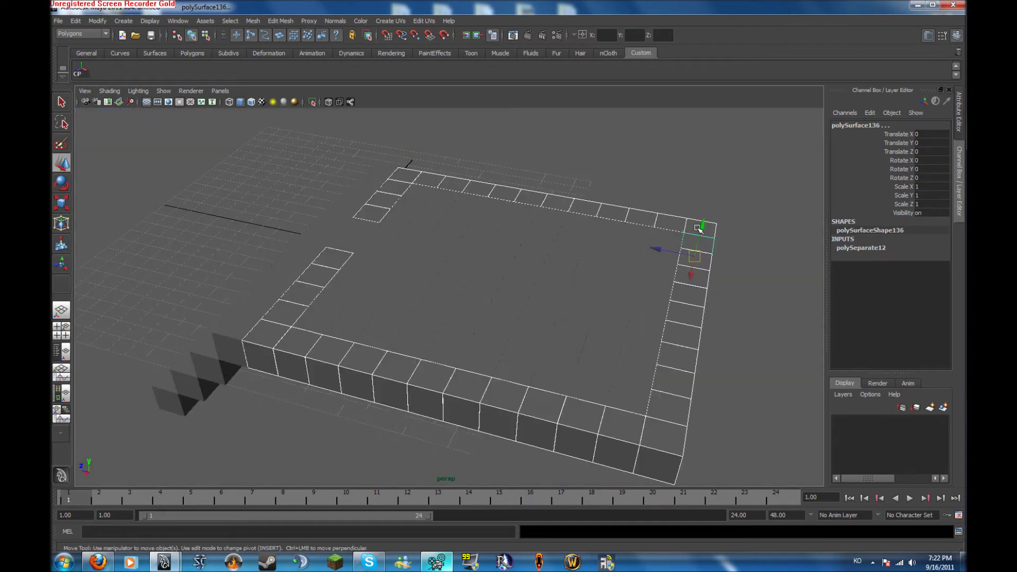
Step: Duplicate the perimeter cubes and raise the copy to 1.354 in Translate Y, flush on top of the platform
{"action": "key", "text": "ctrl+d"}
{"action": "left_click_drag", "start_coordinate": [701, 228], "coordinate": [702, 202]}
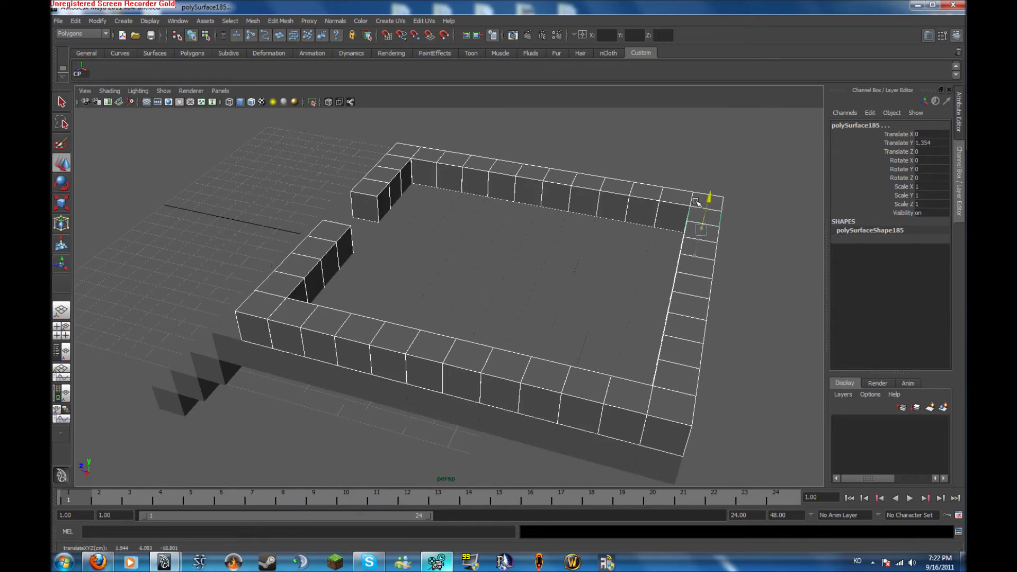
{"action": "key", "text": "space"}
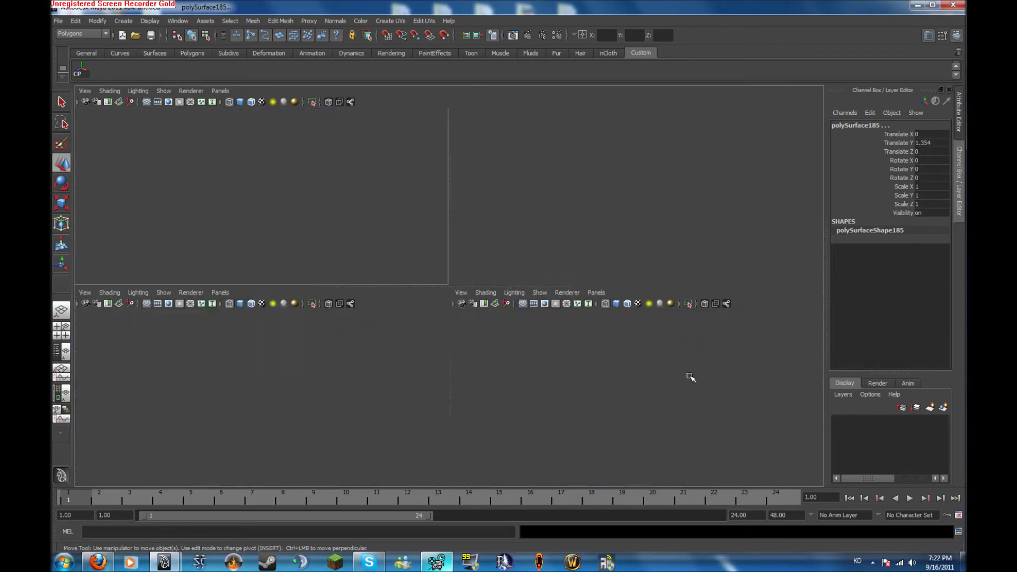
{"action": "key", "text": "space"}
{"action": "right_click_drag", "start_coordinate": [590, 345], "coordinate": [742, 297], "text": "alt"}
{"action": "right_click_drag", "start_coordinate": [416, 175], "coordinate": [699, 318], "text": "alt"}
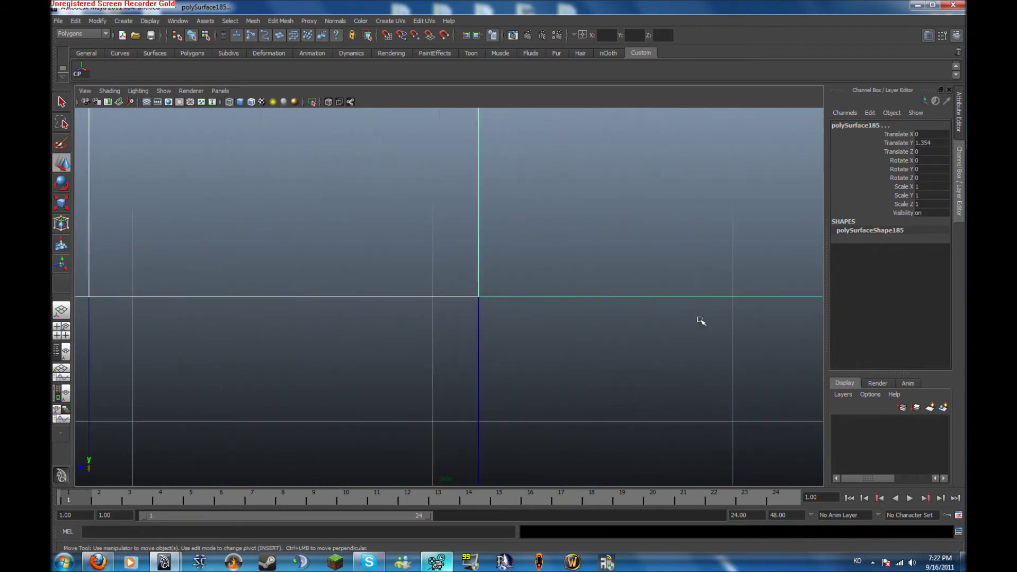
{"action": "right_click_drag", "start_coordinate": [498, 283], "coordinate": [422, 284], "text": "alt"}
{"action": "key", "text": "space"}
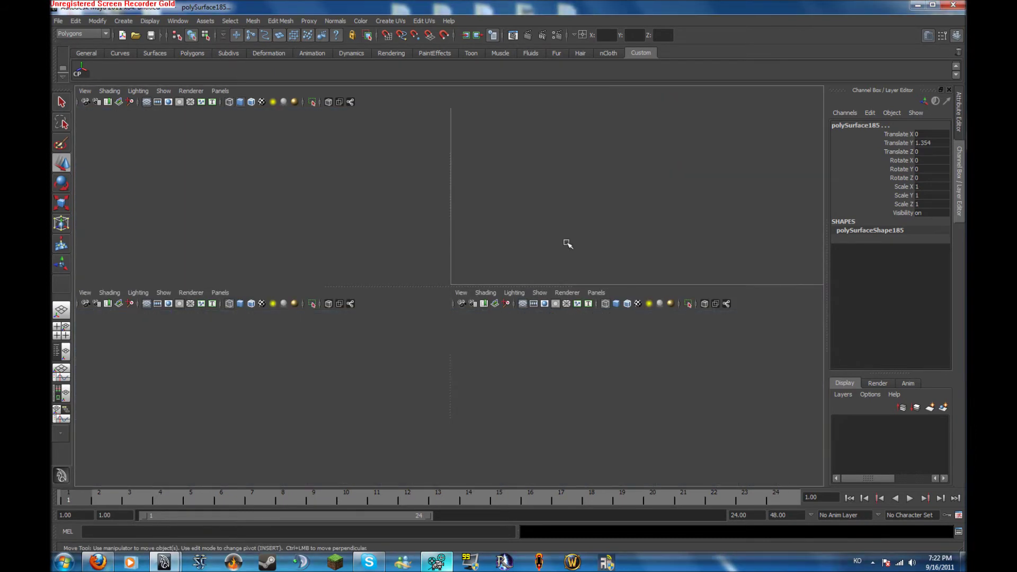
{"action": "key", "text": "space"}
Step: Duplicate the wall ring five more times with the repeated transform, stacking the walls up to 8.124 in Translate Y
{"action": "key", "text": "shift+d"}
{"action": "key", "text": "shift+d"}
{"action": "key", "text": "shift+d"}
{"action": "key", "text": "shift+d"}
{"action": "key", "text": "shift+d"}
{"action": "left_click_drag", "start_coordinate": [437, 218], "coordinate": [582, 228], "text": "alt"}
{"action": "right_click_drag", "start_coordinate": [582, 227], "coordinate": [438, 191], "text": "alt"}
{"action": "left_click_drag", "start_coordinate": [438, 191], "coordinate": [418, 142], "text": "alt"}
{"action": "middle_click_drag", "start_coordinate": [402, 164], "coordinate": [329, 225], "text": "alt"}
{"action": "right_click_drag", "start_coordinate": [329, 225], "coordinate": [490, 233], "text": "alt"}
{"action": "middle_click_drag", "start_coordinate": [490, 233], "coordinate": [600, 359], "text": "alt"}
{"action": "left_click", "coordinate": [367, 238]}
{"action": "left_click_drag", "start_coordinate": [364, 201], "coordinate": [364, 145]}
{"action": "key", "text": "ctrl+z"}
{"action": "key", "text": "ctrl+z"}
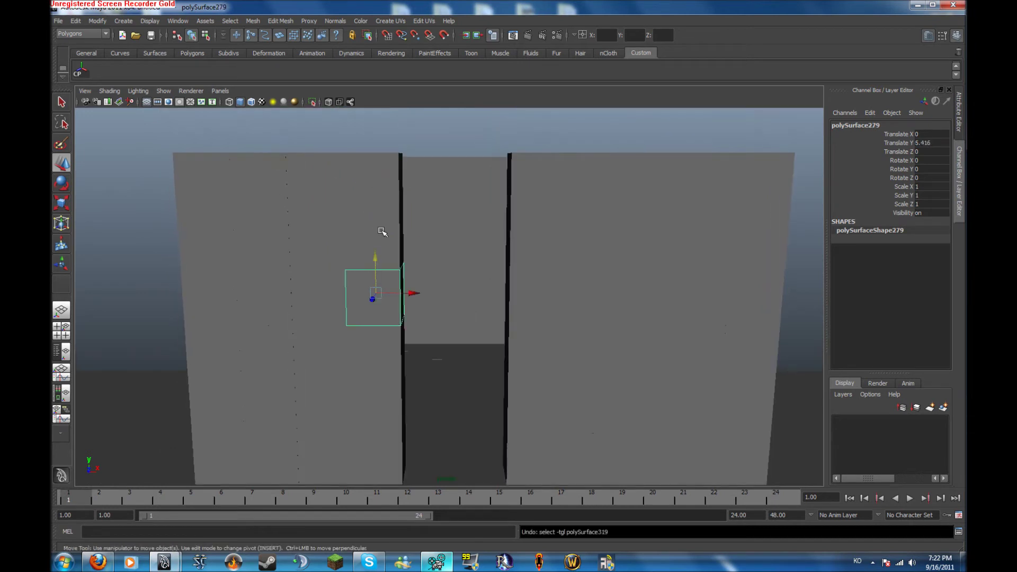
Step: Select the upper four wall cubes in the columns bordering the doorway gap on both sides
{"action": "left_click", "coordinate": [383, 234], "text": "shift"}
{"action": "left_click", "coordinate": [382, 197], "text": "shift"}
{"action": "left_click", "coordinate": [536, 203], "text": "shift"}
{"action": "left_click", "coordinate": [539, 238], "text": "shift"}
{"action": "left_click", "coordinate": [544, 280], "text": "shift"}
{"action": "middle_click_drag", "start_coordinate": [537, 284], "coordinate": [528, 180], "text": "alt"}
{"action": "left_click", "coordinate": [374, 273], "text": "shift"}
{"action": "left_click", "coordinate": [374, 302], "text": "shift"}
{"action": "left_click", "coordinate": [373, 353], "text": "shift"}
{"action": "left_click", "coordinate": [355, 361], "text": "shift"}
{"action": "left_click", "coordinate": [355, 310], "text": "shift"}
{"action": "left_click", "coordinate": [513, 255], "text": "shift"}
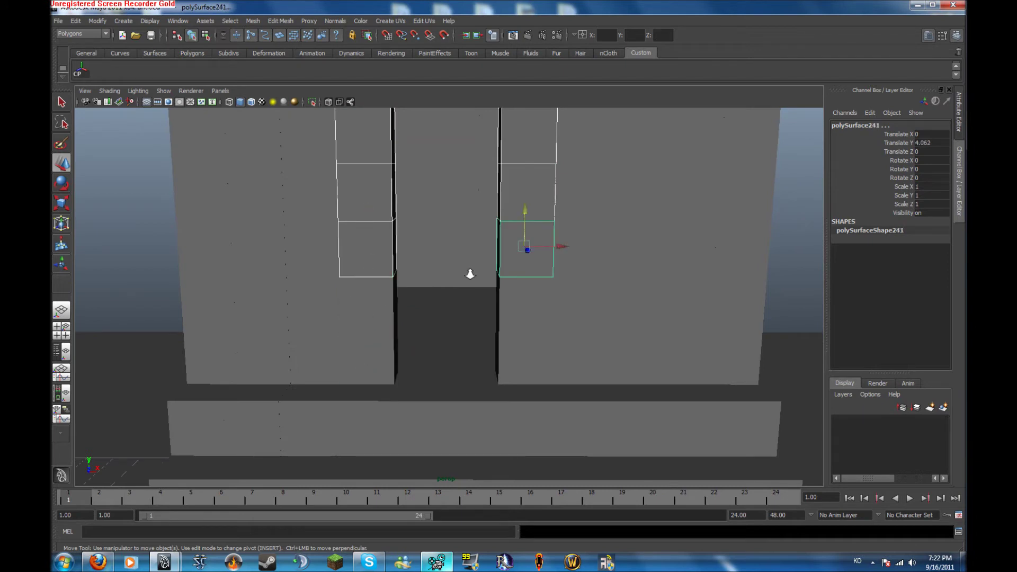
Step: Deselect the right-hand column, duplicate the left-hand four cubes and move the copy to about 1.353 in Translate X
{"action": "right_click_drag", "start_coordinate": [470, 272], "coordinate": [396, 117], "text": "alt"}
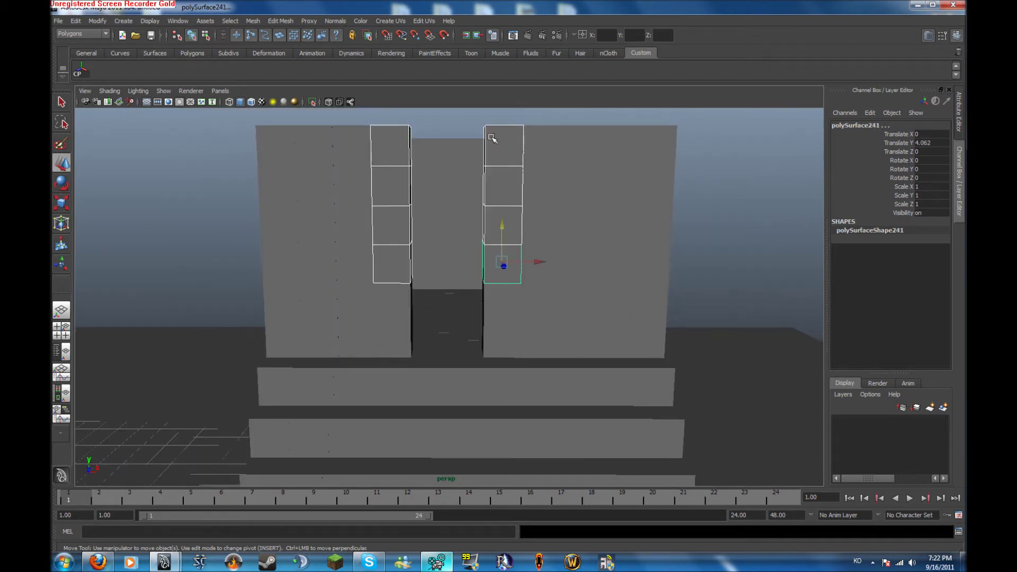
{"action": "left_click", "coordinate": [511, 280], "text": "shift"}
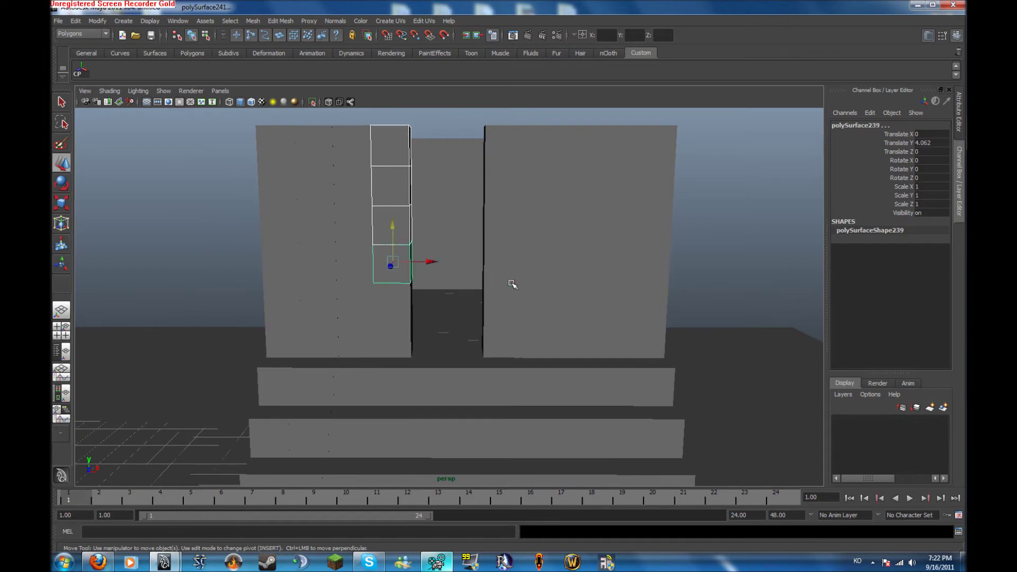
{"action": "key", "text": "ctrl+d"}
{"action": "left_click_drag", "start_coordinate": [427, 265], "coordinate": [465, 263]}
Step: Align the copied four-cube column flush with the wall beside the doorway gap
{"action": "key", "text": "space"}
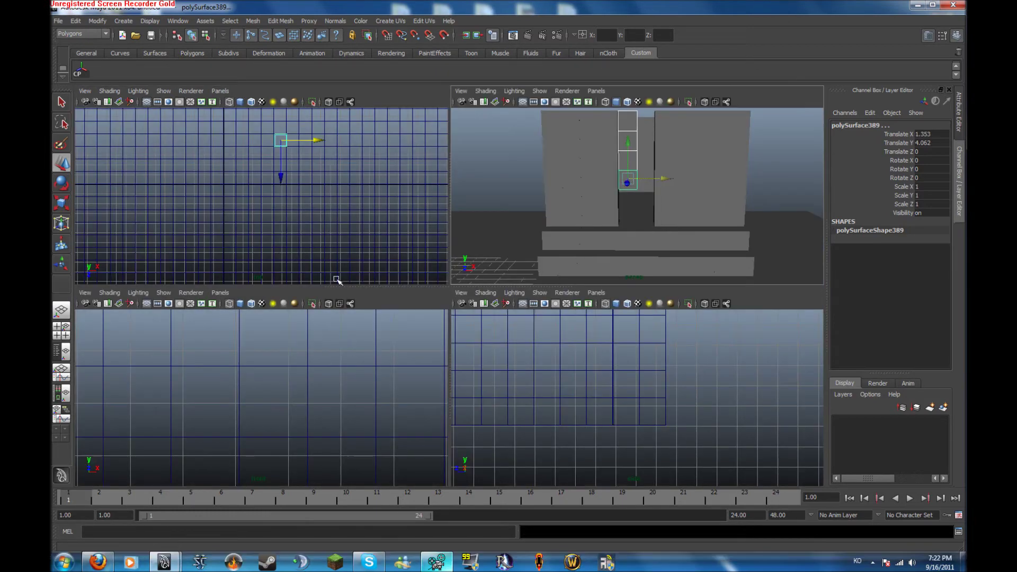
{"action": "key", "text": "space"}
{"action": "scroll", "coordinate": [556, 358], "scroll_direction": "down", "scroll_amount": 3}
{"action": "middle_click_drag", "start_coordinate": [545, 356], "coordinate": [742, 525], "text": "alt"}
{"action": "key", "text": "space"}
{"action": "key", "text": "space"}
{"action": "right_click_drag", "start_coordinate": [343, 384], "coordinate": [58, 293], "text": "alt"}
{"action": "middle_click_drag", "start_coordinate": [290, 223], "coordinate": [316, 291], "text": "alt"}
{"action": "right_click_drag", "start_coordinate": [316, 291], "coordinate": [858, 302], "text": "alt"}
{"action": "middle_click_drag", "start_coordinate": [302, 210], "coordinate": [416, 311], "text": "alt"}
{"action": "scroll", "coordinate": [444, 306], "scroll_direction": "up", "scroll_amount": 3}
Step: Duplicate the column once more with the repeated transform to fill the gap above the doorway, at 2.609 in Translate X
{"action": "key", "text": "shift+d"}
{"action": "key", "text": "space"}
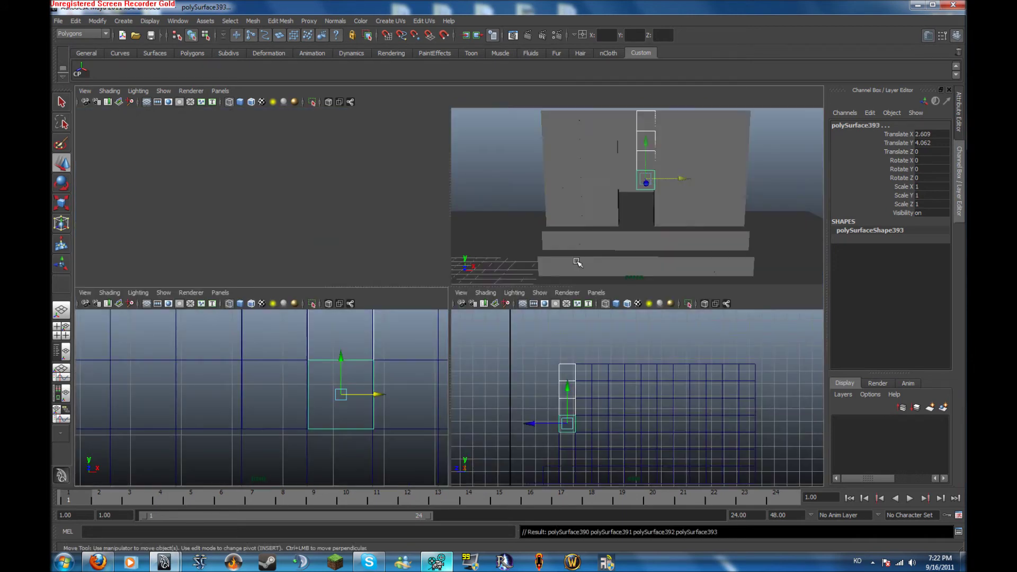
{"action": "key", "text": "space"}
{"action": "left_click_drag", "start_coordinate": [573, 216], "coordinate": [565, 238], "text": "alt"}
{"action": "scroll", "coordinate": [566, 239], "scroll_direction": "down", "scroll_amount": 3}
Step: Select all the cubes of the walls, platform and stairs and combine them into one mesh
{"action": "left_click", "coordinate": [214, 169]}
{"action": "left_click_drag", "start_coordinate": [363, 202], "coordinate": [267, 179], "text": "alt"}
{"action": "left_click_drag", "start_coordinate": [267, 178], "coordinate": [543, 268]}
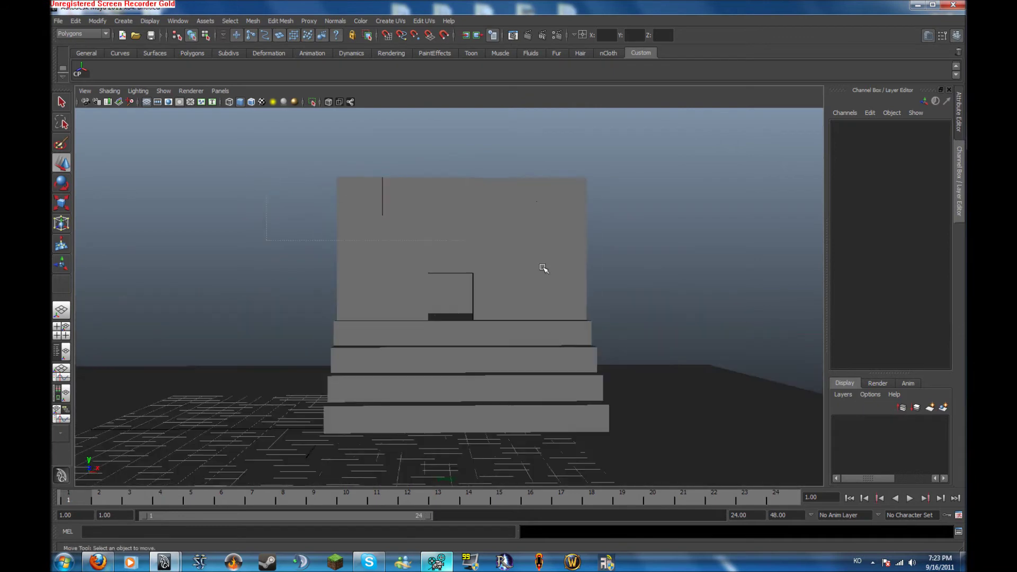
{"action": "left_click_drag", "start_coordinate": [685, 425], "coordinate": [683, 424]}
{"action": "left_click_drag", "start_coordinate": [654, 370], "coordinate": [351, 295], "text": "alt"}
{"action": "left_click", "coordinate": [259, 22]}
{"action": "left_click", "coordinate": [259, 38]}
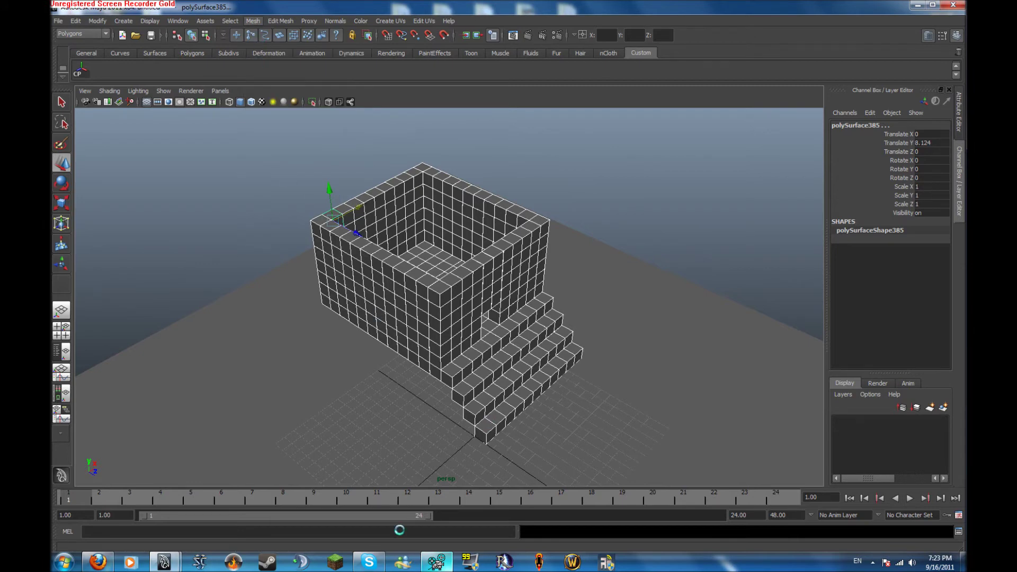
{"action": "left_click", "coordinate": [437, 561]}
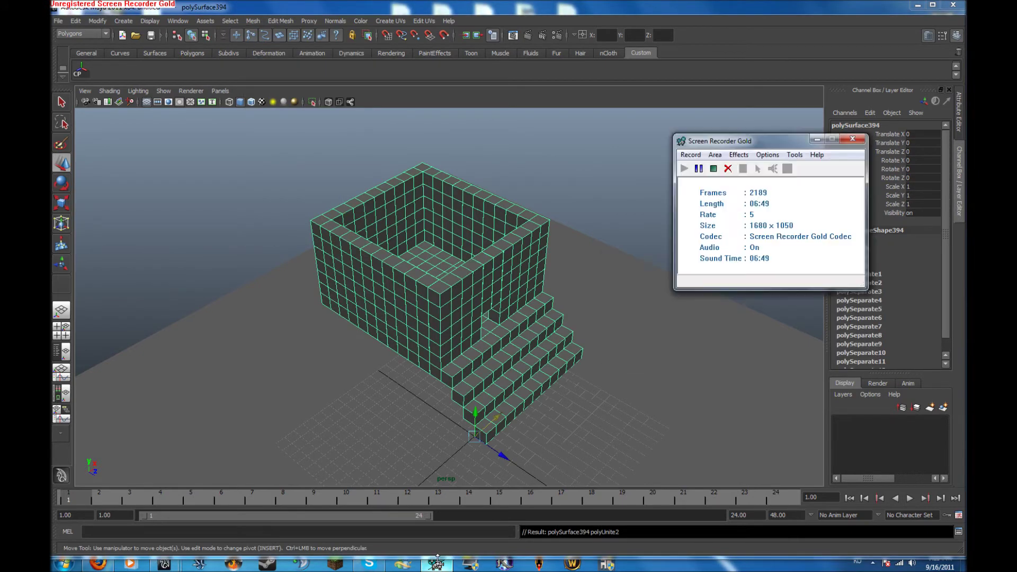
{"action": "left_click", "coordinate": [437, 560]}
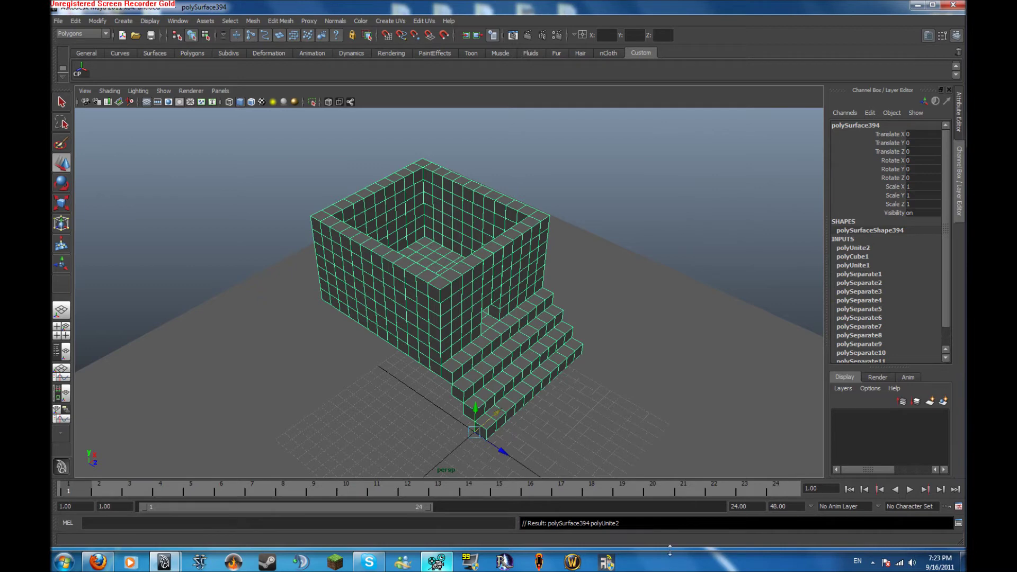
Step: Center the pivot of the combined building mesh
{"action": "left_click", "coordinate": [86, 72]}
{"action": "scroll", "coordinate": [373, 216], "scroll_direction": "down", "scroll_amount": 3}
{"action": "left_click_drag", "start_coordinate": [372, 216], "coordinate": [256, 213], "text": "alt"}
{"action": "middle_click_drag", "start_coordinate": [257, 214], "coordinate": [370, 145], "text": "alt"}
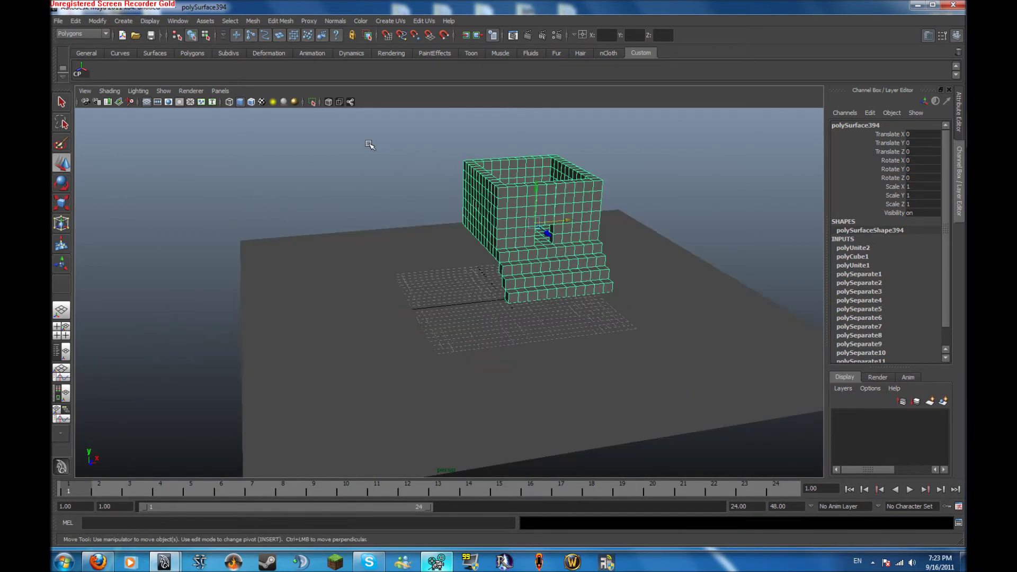
{"action": "right_click_drag", "start_coordinate": [370, 145], "coordinate": [522, 223], "text": "alt"}
{"action": "left_click_drag", "start_coordinate": [522, 222], "coordinate": [617, 254], "text": "alt"}
{"action": "right_click_drag", "start_coordinate": [617, 254], "coordinate": [324, 233], "text": "alt"}
{"action": "left_click", "coordinate": [154, 53]}
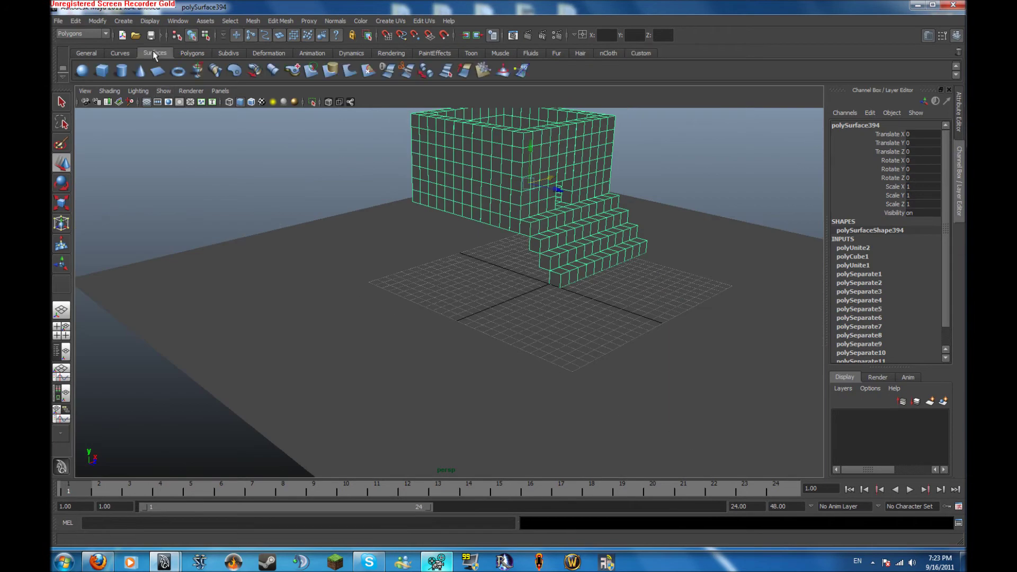
{"action": "left_click_drag", "start_coordinate": [548, 264], "coordinate": [571, 316], "text": "alt"}
{"action": "left_click", "coordinate": [120, 53]}
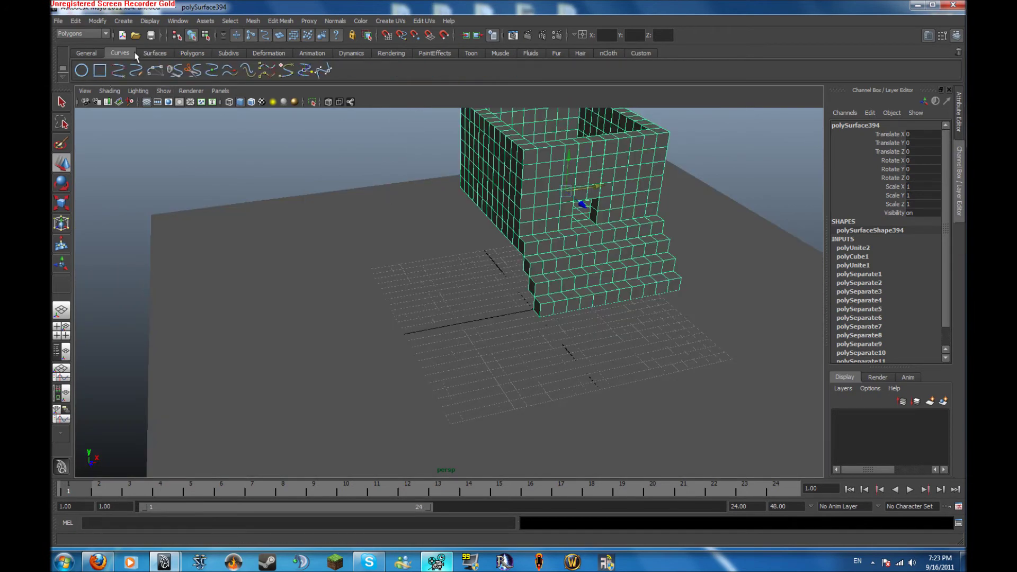
{"action": "left_click", "coordinate": [155, 53]}
Step: Separate the combined building into individual cubes and select a single cube on the stairs
{"action": "key", "text": "f"}
{"action": "left_click", "coordinate": [251, 23]}
{"action": "left_click", "coordinate": [265, 49]}
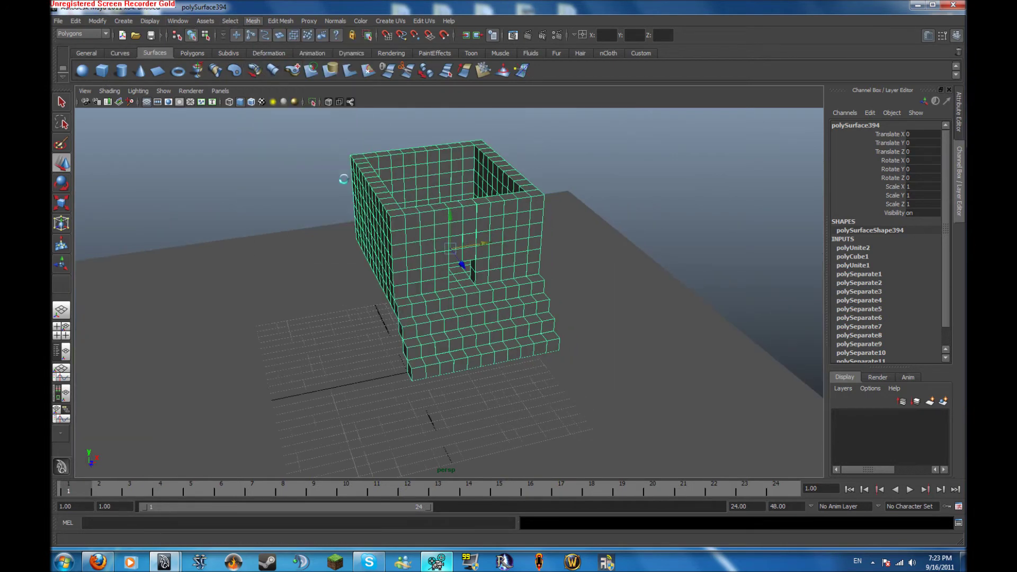
{"action": "left_click", "coordinate": [438, 336]}
{"action": "left_click", "coordinate": [428, 322]}
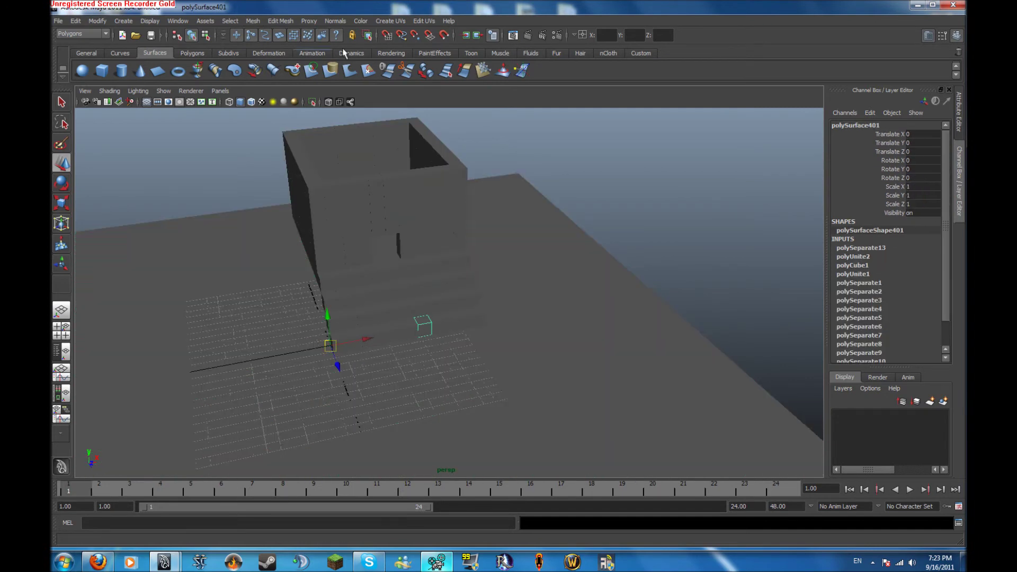
Step: Center the pivot of the selected stair cube and pull the cube out in front of the stairs
{"action": "left_click", "coordinate": [640, 53]}
{"action": "left_click", "coordinate": [82, 70]}
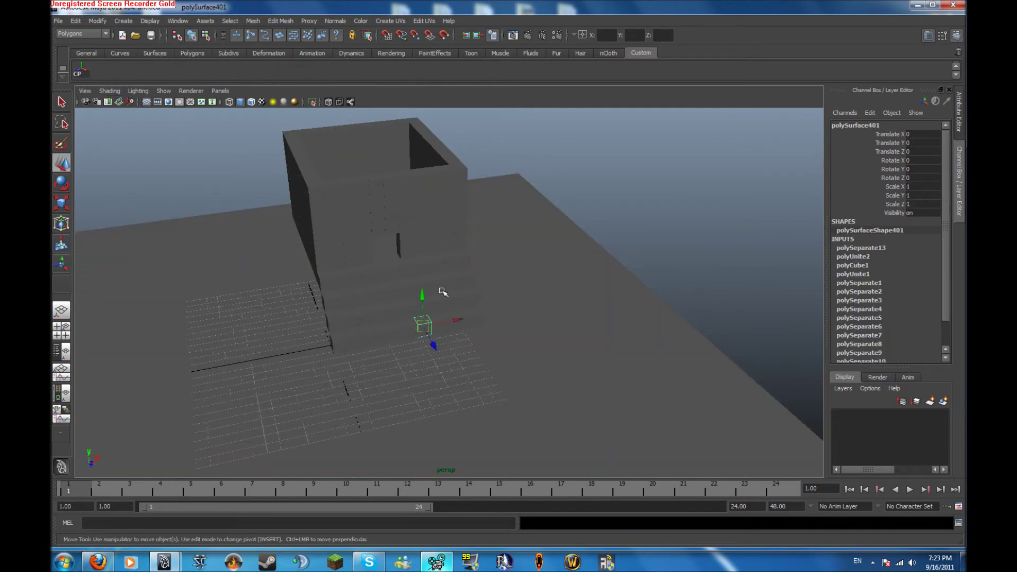
{"action": "left_click_drag", "start_coordinate": [435, 345], "coordinate": [473, 390]}
Step: Select all the building cubes except the loose one, combine them into one mesh and center its pivot
{"action": "left_click_drag", "start_coordinate": [252, 144], "coordinate": [547, 336]}
{"action": "left_click", "coordinate": [548, 336], "text": "shift"}
{"action": "left_click_drag", "start_coordinate": [388, 317], "coordinate": [318, 152], "text": "alt"}
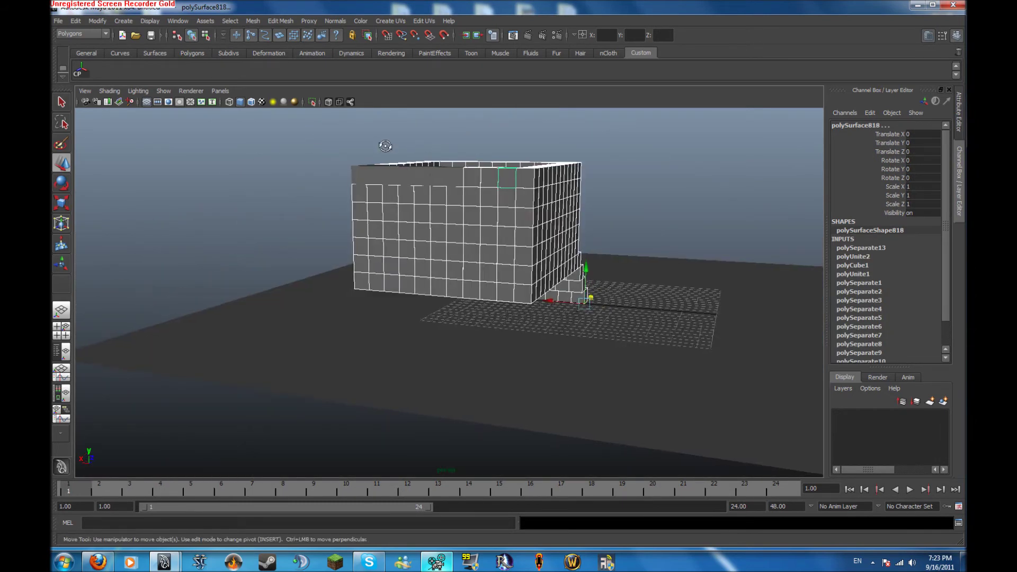
{"action": "left_click_drag", "start_coordinate": [385, 146], "coordinate": [413, 142], "text": "alt"}
{"action": "left_click_drag", "start_coordinate": [686, 324], "coordinate": [686, 324]}
{"action": "left_click_drag", "start_coordinate": [574, 273], "coordinate": [453, 302], "text": "alt"}
{"action": "left_click", "coordinate": [590, 379], "text": "shift"}
{"action": "middle_click_drag", "start_coordinate": [512, 288], "coordinate": [334, 159], "text": "alt"}
{"action": "right_click_drag", "start_coordinate": [334, 159], "coordinate": [658, 267], "text": "alt"}
{"action": "left_click", "coordinate": [383, 150], "text": "shift"}
{"action": "right_click_drag", "start_coordinate": [463, 196], "coordinate": [312, 154], "text": "alt"}
{"action": "middle_click_drag", "start_coordinate": [312, 153], "coordinate": [460, 243], "text": "alt"}
{"action": "left_click_drag", "start_coordinate": [460, 243], "coordinate": [493, 286], "text": "alt"}
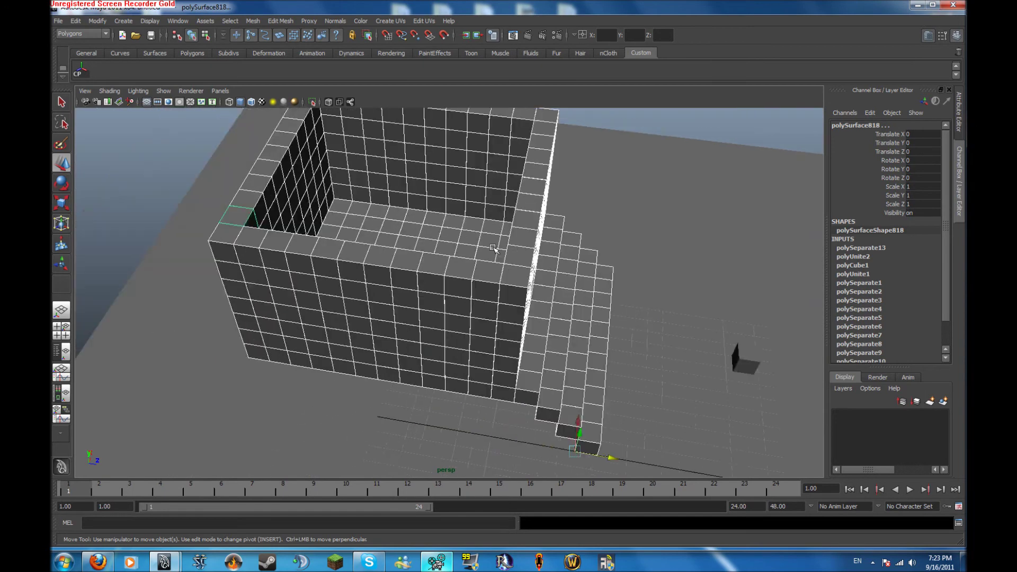
{"action": "right_click_drag", "start_coordinate": [493, 286], "coordinate": [386, 222], "text": "alt"}
{"action": "left_click", "coordinate": [254, 20]}
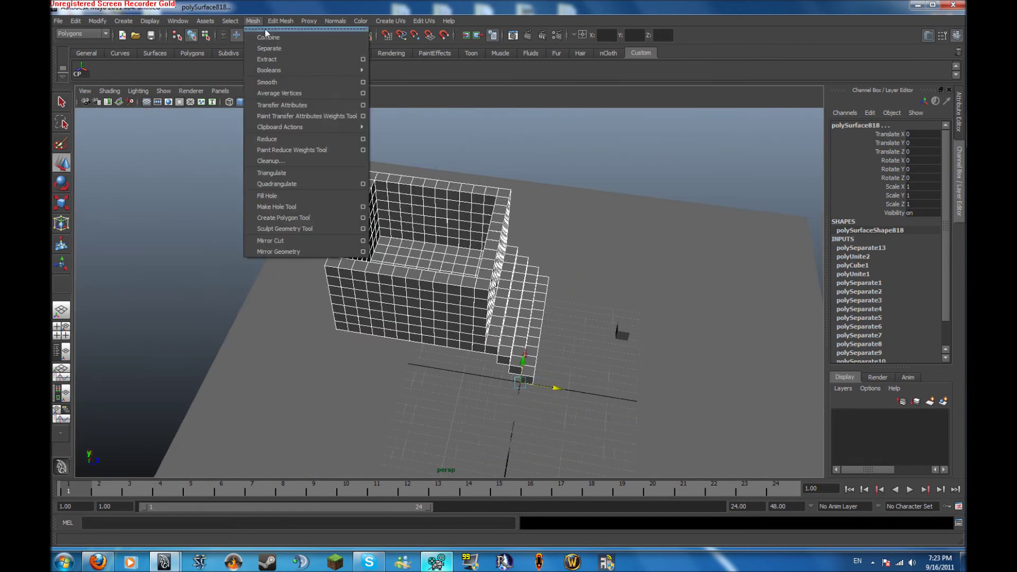
{"action": "left_click", "coordinate": [268, 33]}
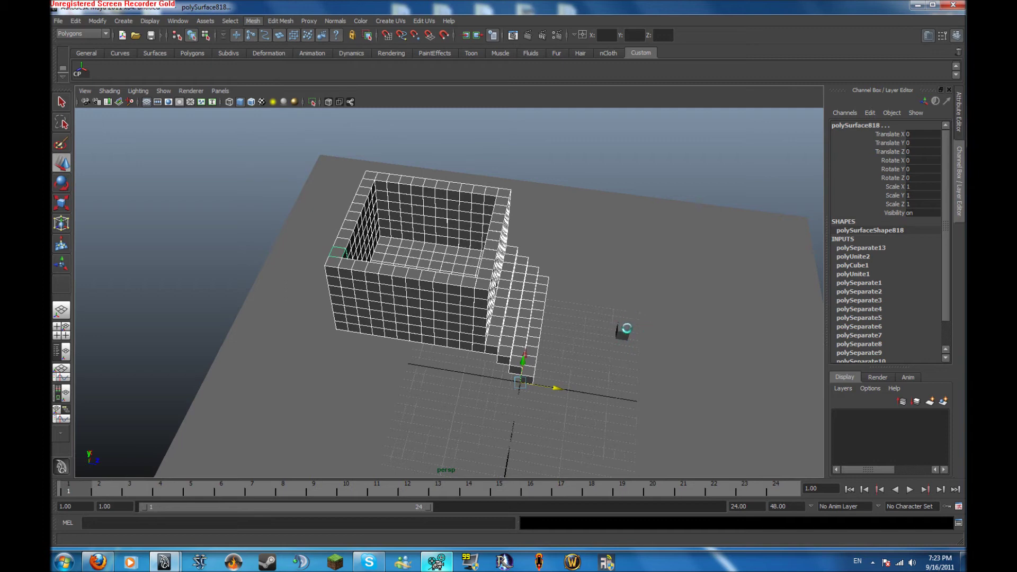
{"action": "left_click", "coordinate": [442, 562]}
{"action": "left_click", "coordinate": [442, 561]}
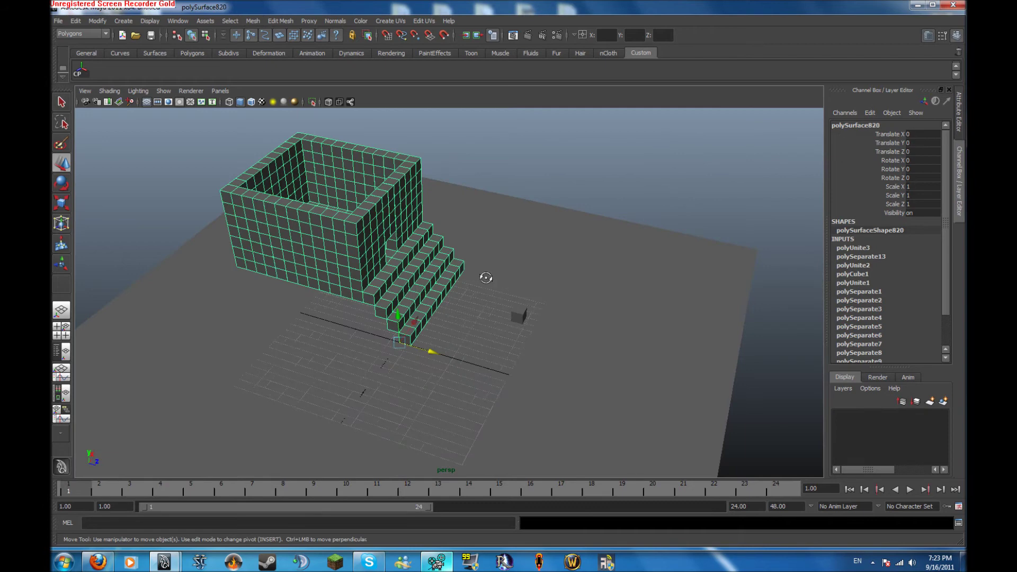
{"action": "left_click_drag", "start_coordinate": [486, 278], "coordinate": [454, 265], "text": "alt"}
{"action": "left_click", "coordinate": [82, 70]}
Step: Duplicate the loose cube and move the copy far away from the building as a spare
{"action": "middle_click_drag", "start_coordinate": [530, 282], "coordinate": [442, 249], "text": "alt"}
{"action": "scroll", "coordinate": [592, 295], "scroll_direction": "up", "scroll_amount": 6}
{"action": "left_click", "coordinate": [363, 263]}
{"action": "left_click_drag", "start_coordinate": [427, 289], "coordinate": [858, 90], "text": "alt"}
{"action": "scroll", "coordinate": [531, 166], "scroll_direction": "down", "scroll_amount": 6}
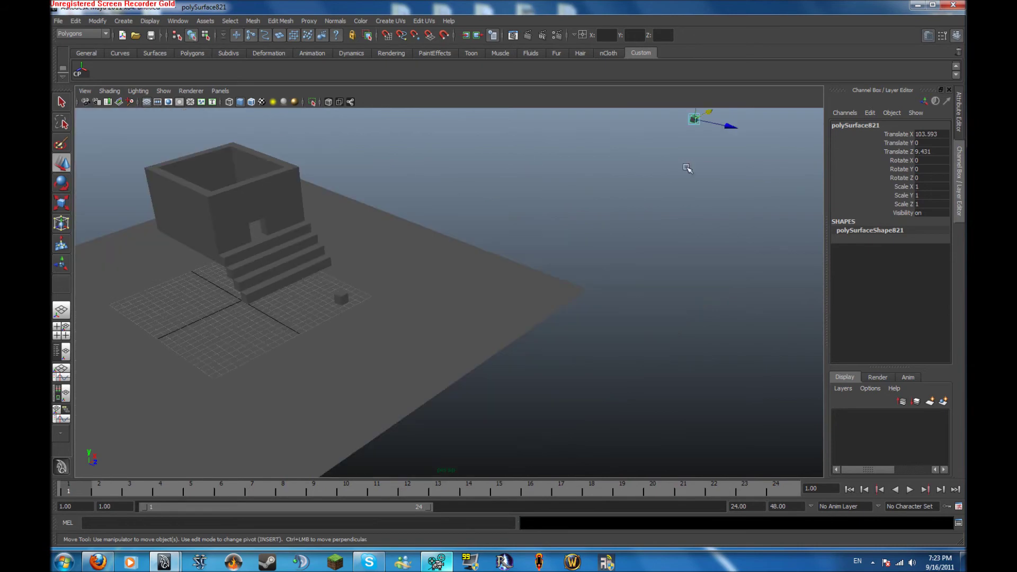
{"action": "left_click_drag", "start_coordinate": [711, 114], "coordinate": [687, 121]}
{"action": "left_click_drag", "start_coordinate": [549, 194], "coordinate": [520, 207]}
Step: Move the original loose cube farther out in front of the stairs, to 18.293 in Translate Z
{"action": "middle_click_drag", "start_coordinate": [401, 246], "coordinate": [527, 206], "text": "alt"}
{"action": "scroll", "coordinate": [484, 242], "scroll_direction": "up", "scroll_amount": 5}
{"action": "left_click_drag", "start_coordinate": [492, 223], "coordinate": [620, 267]}
{"action": "key", "text": "space"}
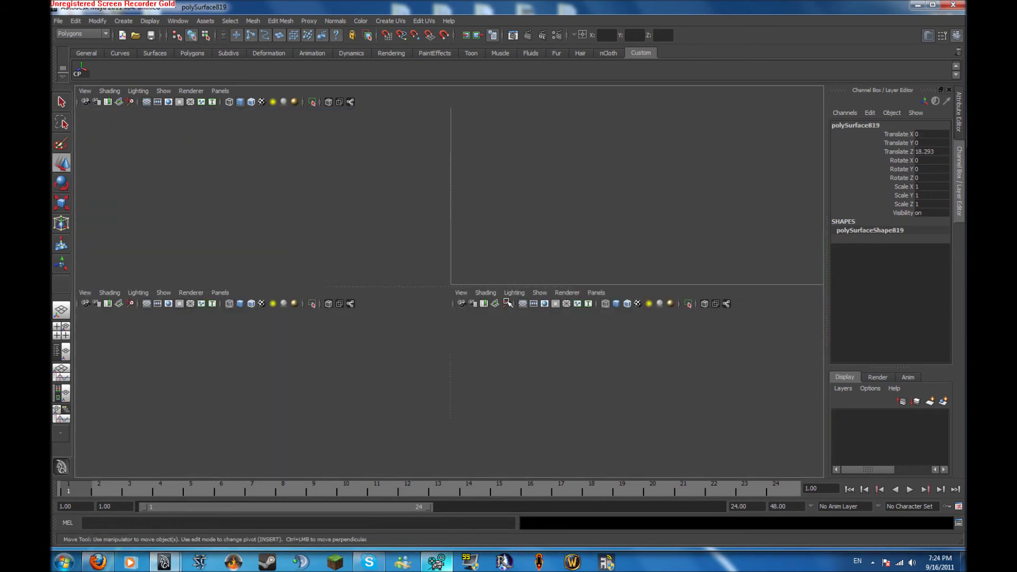
{"action": "left_click", "coordinate": [436, 562]}
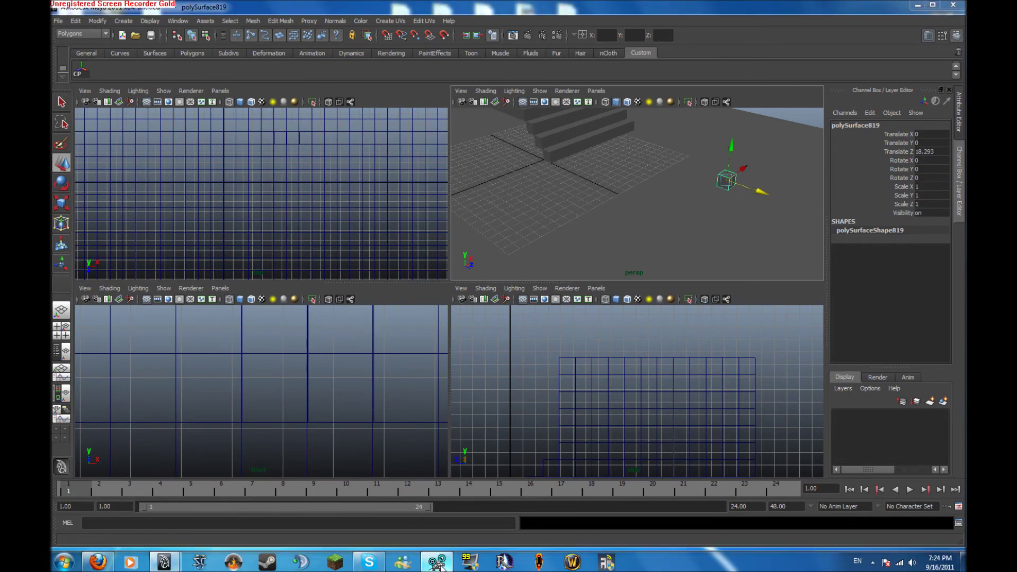
{"action": "left_click", "coordinate": [700, 169]}
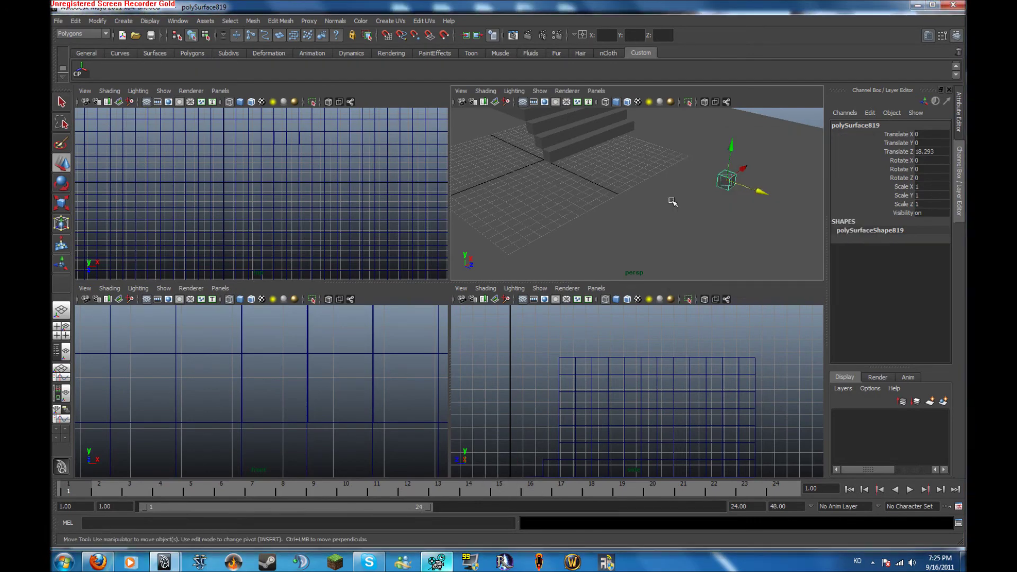
Step: Align the loose cube with the block lines in the top view, at 18.144 in Translate Z
{"action": "right_click_drag", "start_coordinate": [626, 203], "coordinate": [608, 214], "text": "alt"}
{"action": "middle_click_drag", "start_coordinate": [586, 210], "coordinate": [679, 146], "text": "alt"}
{"action": "key", "text": "space"}
{"action": "left_click", "coordinate": [490, 273]}
{"action": "key", "text": "space"}
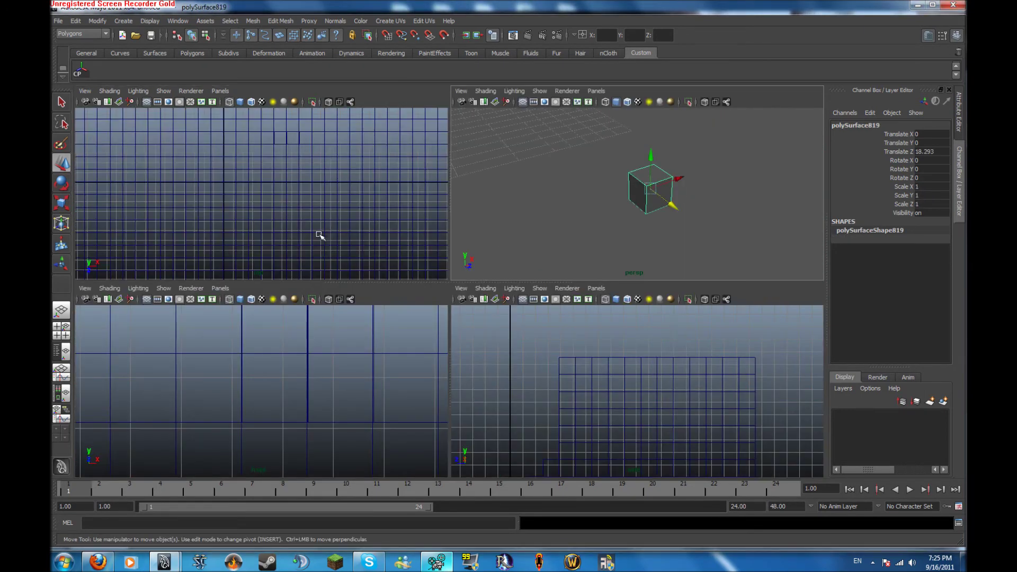
{"action": "key", "text": "space"}
{"action": "right_click_drag", "start_coordinate": [391, 203], "coordinate": [53, 181], "text": "alt"}
{"action": "middle_click_drag", "start_coordinate": [400, 259], "coordinate": [375, 165], "text": "alt"}
{"action": "right_click_drag", "start_coordinate": [375, 165], "coordinate": [769, 310], "text": "alt"}
{"action": "middle_click_drag", "start_coordinate": [707, 386], "coordinate": [690, 287], "text": "alt"}
{"action": "right_click_drag", "start_coordinate": [690, 287], "coordinate": [794, 297], "text": "alt"}
{"action": "right_click_drag", "start_coordinate": [431, 259], "coordinate": [484, 263], "text": "alt"}
{"action": "middle_click_drag", "start_coordinate": [455, 190], "coordinate": [480, 279], "text": "alt"}
{"action": "left_click_drag", "start_coordinate": [474, 280], "coordinate": [471, 264]}
{"action": "right_click_drag", "start_coordinate": [460, 244], "coordinate": [508, 249], "text": "alt"}
{"action": "middle_click_drag", "start_coordinate": [433, 257], "coordinate": [424, 220], "text": "alt"}
{"action": "right_click_drag", "start_coordinate": [424, 221], "coordinate": [452, 261], "text": "alt"}
{"action": "key", "text": "space"}
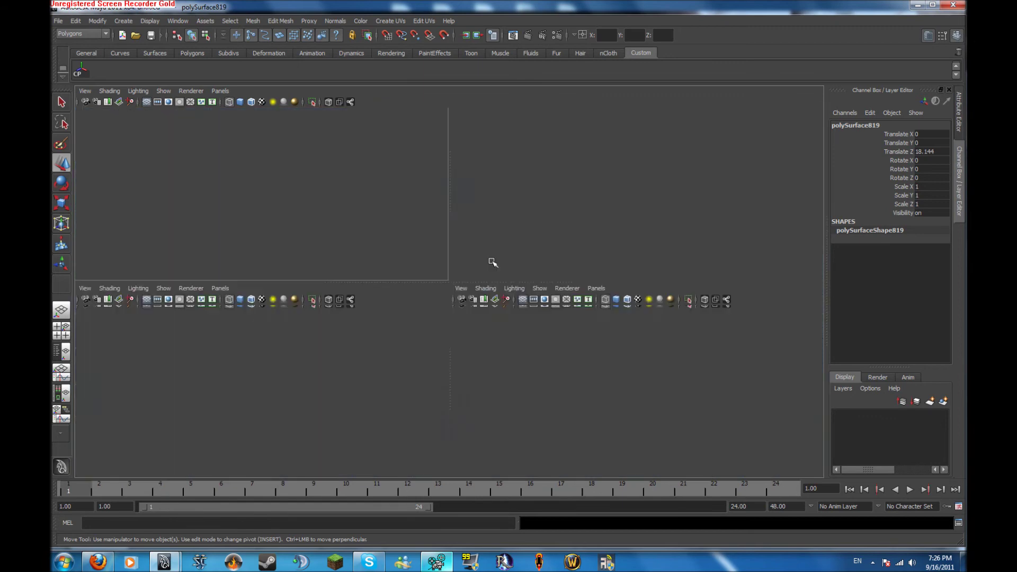
Step: Duplicate the loose cube upwards and align the copy in the side view so it sits exactly on the original
{"action": "key", "text": "space"}
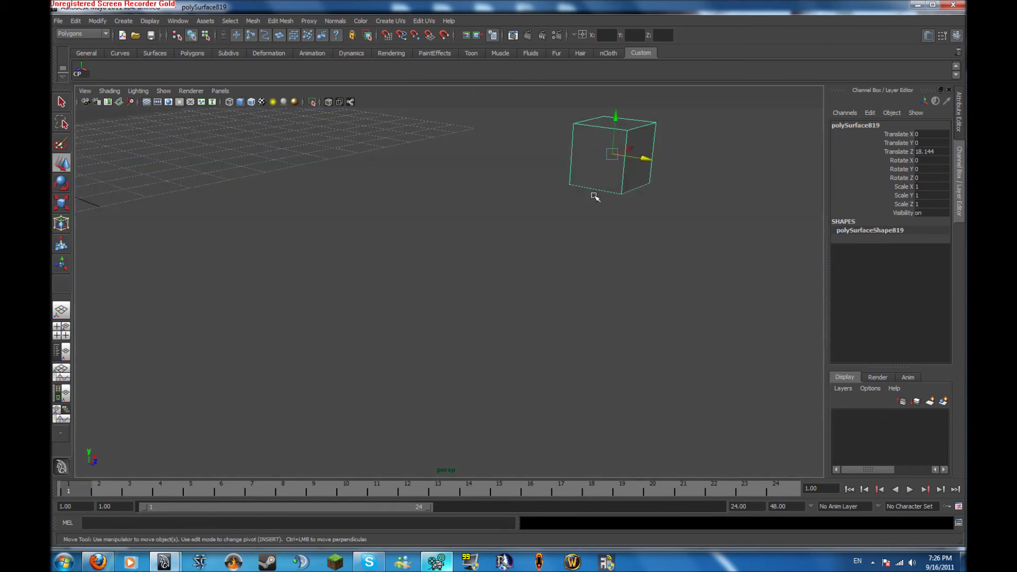
{"action": "left_click_drag", "start_coordinate": [595, 197], "coordinate": [628, 277], "text": "alt"}
{"action": "key", "text": "space"}
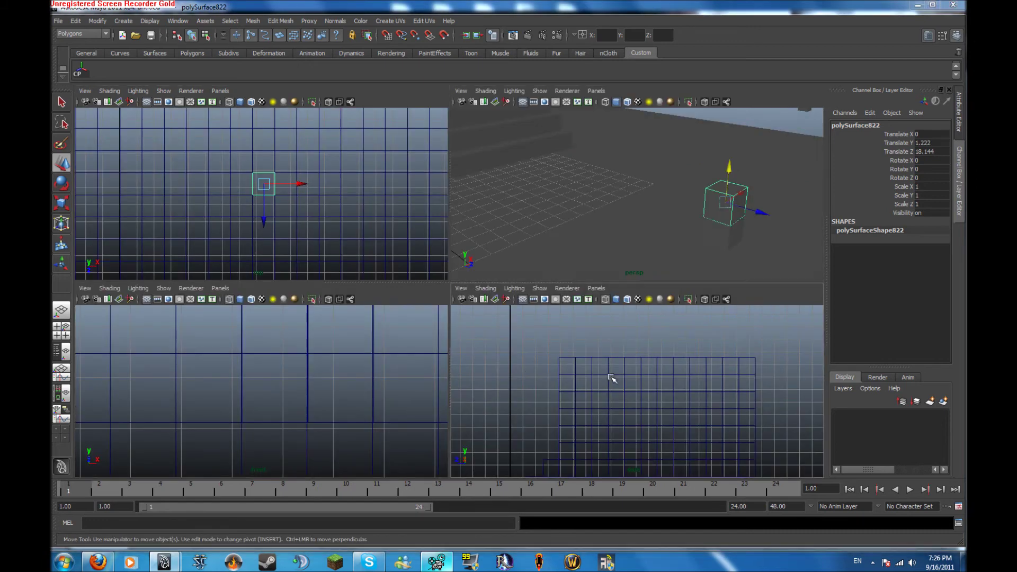
{"action": "key", "text": "space"}
{"action": "middle_click_drag", "start_coordinate": [539, 101], "coordinate": [462, 10], "text": "alt"}
{"action": "middle_click_drag", "start_coordinate": [214, 143], "coordinate": [943, 243], "text": "alt"}
{"action": "scroll", "coordinate": [438, 246], "scroll_direction": "up", "scroll_amount": 2}
{"action": "middle_click_drag", "start_coordinate": [437, 246], "coordinate": [522, 161], "text": "alt"}
{"action": "scroll", "coordinate": [367, 238], "scroll_direction": "up", "scroll_amount": 4}
{"action": "middle_click_drag", "start_coordinate": [504, 296], "coordinate": [566, 297], "text": "alt"}
{"action": "scroll", "coordinate": [420, 295], "scroll_direction": "up", "scroll_amount": 3}
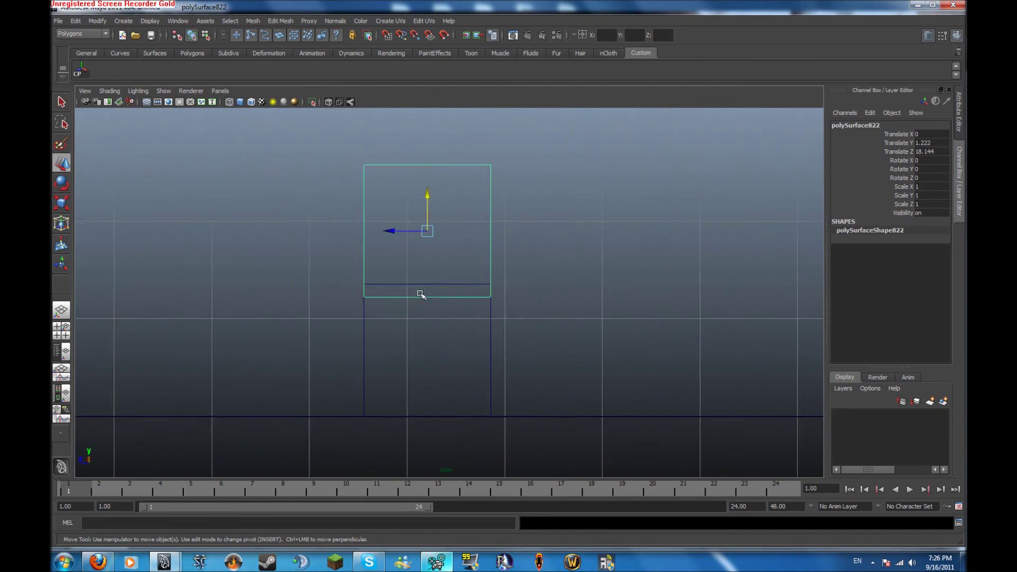
{"action": "middle_click_drag", "start_coordinate": [447, 297], "coordinate": [460, 320]}
Step: Repeat the duplicate with its transform three times to stack a five-cube trunk, ending at 5.431 in Translate Y
{"action": "key", "text": "shift+d"}
{"action": "key", "text": "space"}
{"action": "key", "text": "space"}
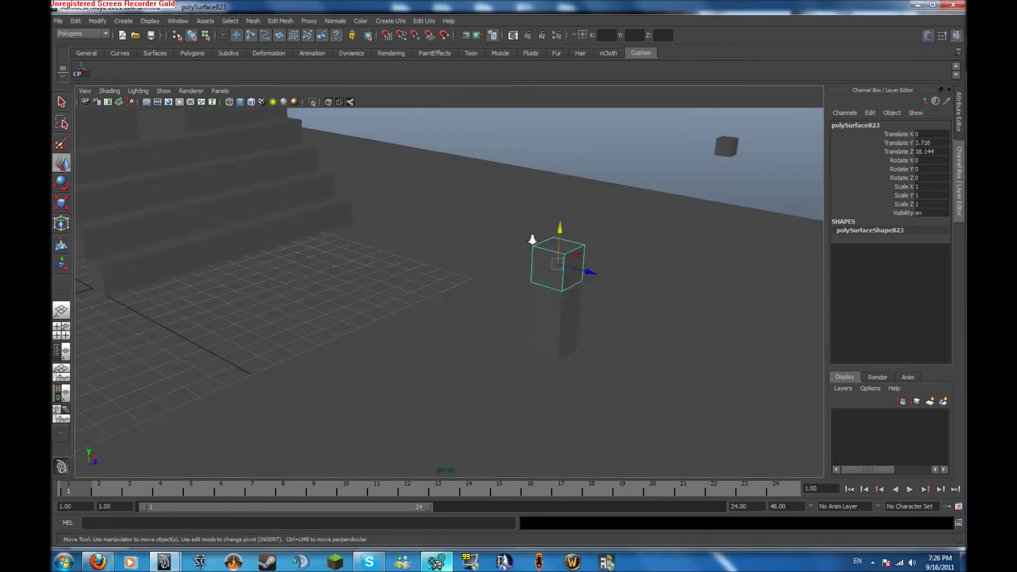
{"action": "key", "text": "shift+d"}
{"action": "key", "text": "shift+d"}
{"action": "left_click_drag", "start_coordinate": [527, 245], "coordinate": [517, 283], "text": "alt"}
{"action": "middle_click_drag", "start_coordinate": [461, 308], "coordinate": [280, 299], "text": "alt"}
{"action": "right_click_drag", "start_coordinate": [279, 300], "coordinate": [424, 340], "text": "alt"}
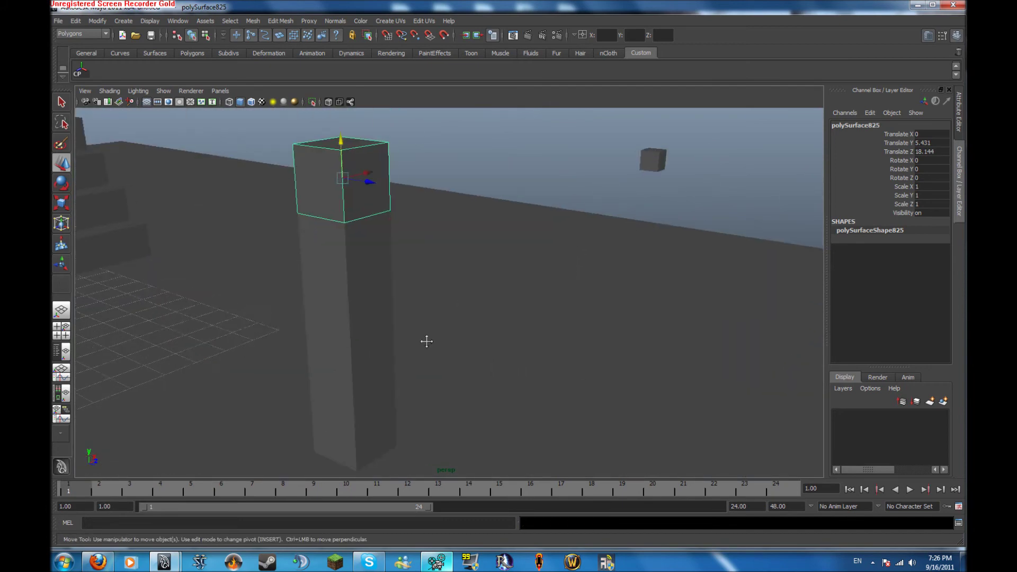
{"action": "middle_click_drag", "start_coordinate": [425, 340], "coordinate": [458, 408], "text": "alt"}
Step: Duplicate the upper three trunk cubes and place the copies flush beside the trunk, at 19.432 in Translate Z
{"action": "key", "text": "ctrl+d"}
{"action": "left_click", "coordinate": [404, 353], "text": "shift"}
{"action": "left_click", "coordinate": [402, 384], "text": "shift"}
{"action": "left_click_drag", "start_coordinate": [418, 357], "coordinate": [491, 294], "text": "alt"}
{"action": "key", "text": "space"}
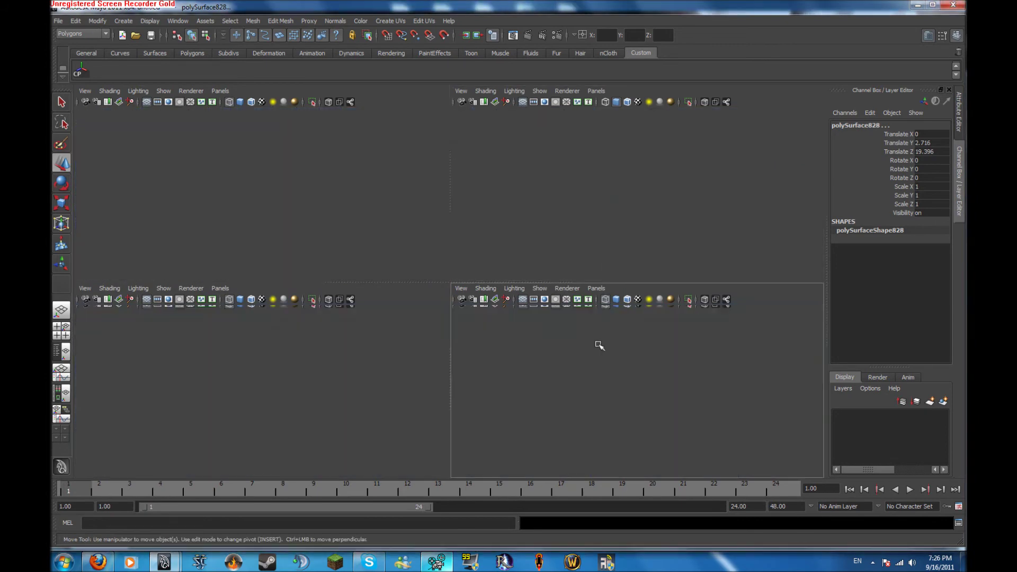
{"action": "key", "text": "space"}
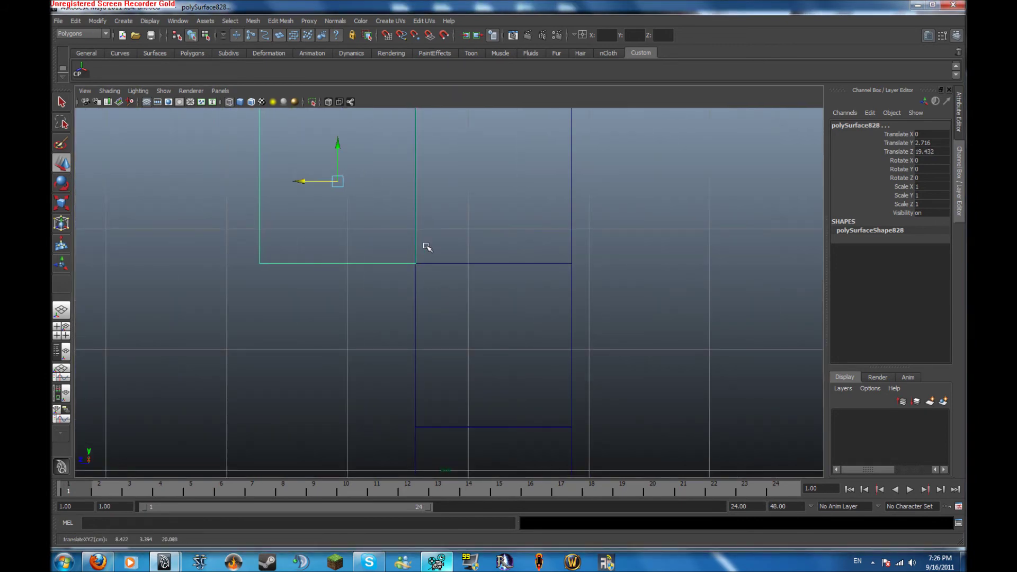
Step: Duplicate the three side cubes and place the copies flush on the opposite side of the trunk, at 16.847 in Translate Z
{"action": "key", "text": "space"}
{"action": "key", "text": "space"}
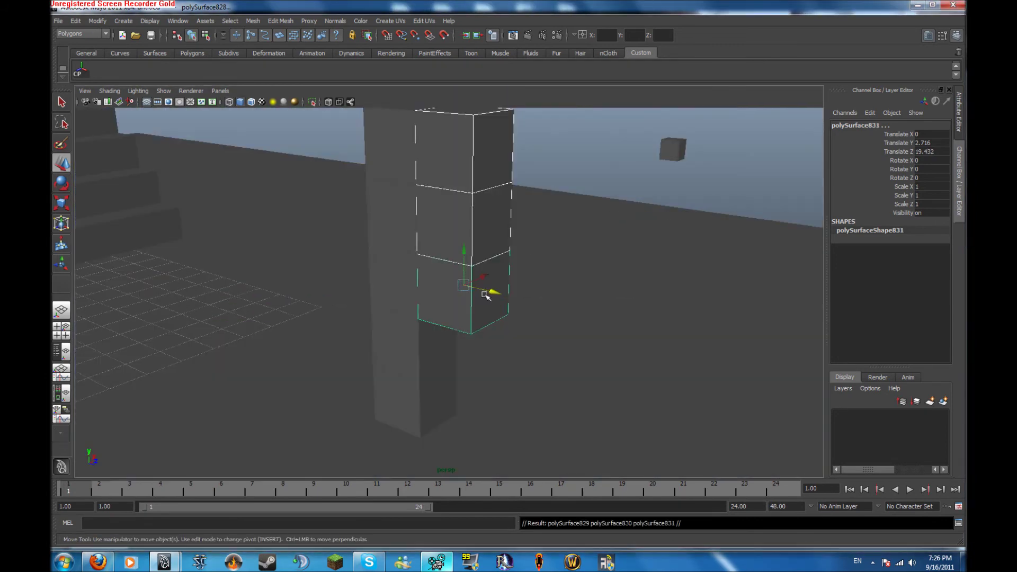
{"action": "left_click_drag", "start_coordinate": [494, 290], "coordinate": [410, 271]}
{"action": "key", "text": "space"}
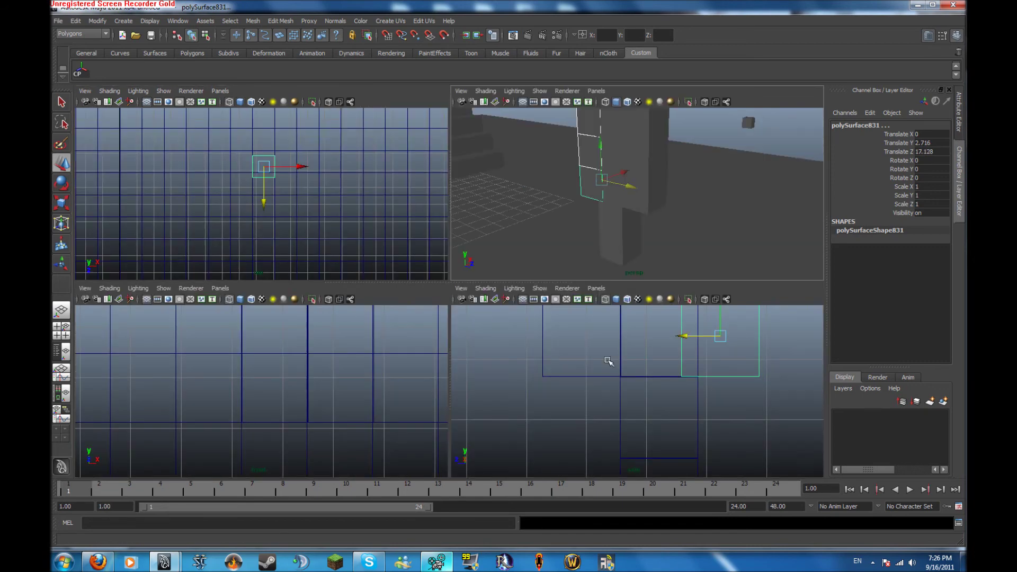
{"action": "key", "text": "space"}
{"action": "middle_click_drag", "start_coordinate": [490, 272], "coordinate": [496, 272]}
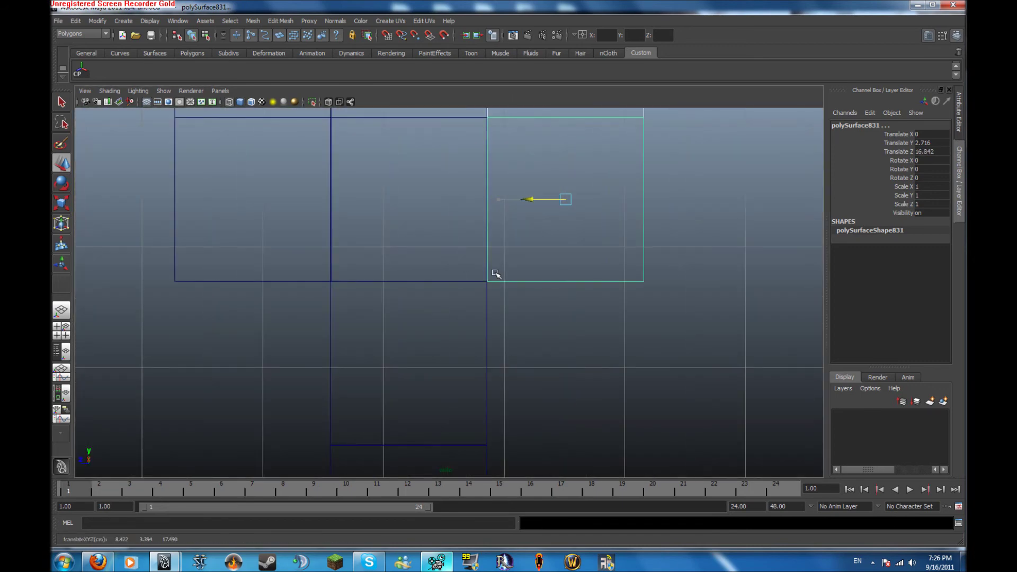
{"action": "key", "text": "space"}
Step: Duplicate the trunk's upper three cubes and align the copies beside it in the top view, at 1.288 in Translate X
{"action": "left_click_drag", "start_coordinate": [595, 164], "coordinate": [613, 164], "text": "alt"}
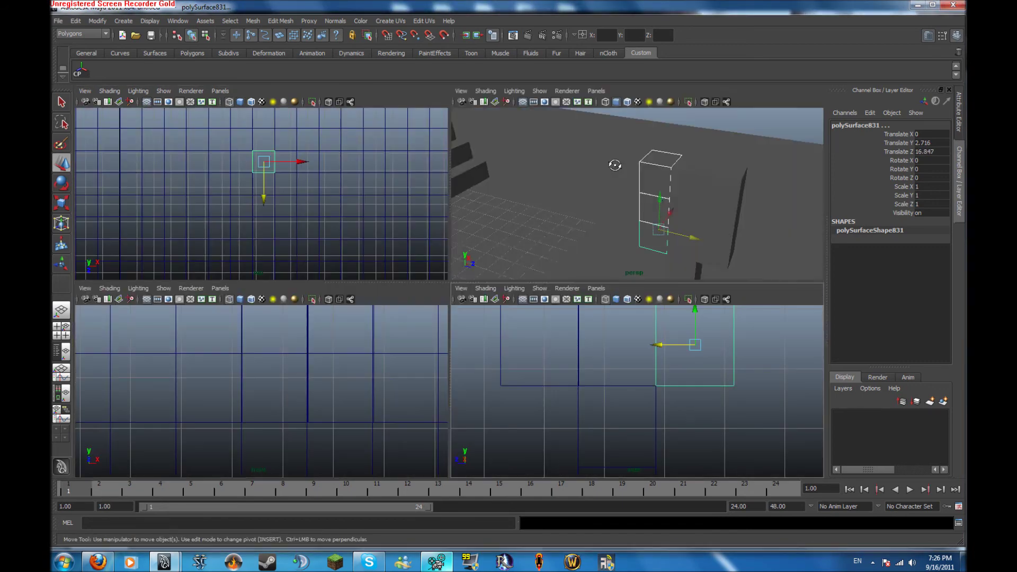
{"action": "left_click", "coordinate": [700, 183]}
{"action": "left_click", "coordinate": [687, 260]}
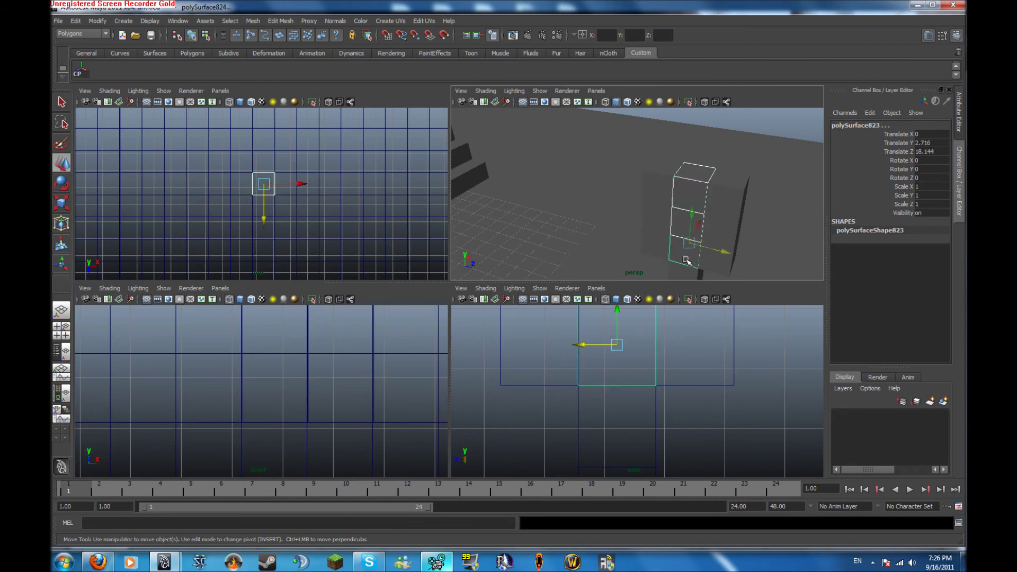
{"action": "key", "text": "ctrl+d"}
{"action": "left_click_drag", "start_coordinate": [265, 216], "coordinate": [265, 228]}
{"action": "key", "text": "ctrl+z"}
{"action": "left_click_drag", "start_coordinate": [304, 182], "coordinate": [310, 182]}
{"action": "key", "text": "space"}
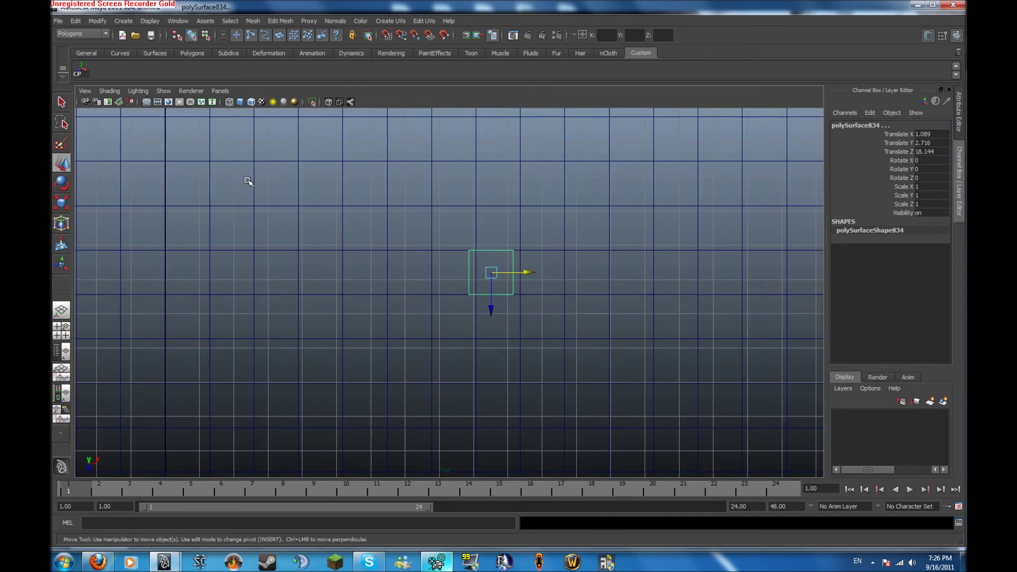
{"action": "scroll", "coordinate": [466, 241], "scroll_direction": "up", "scroll_amount": 4}
{"action": "middle_click_drag", "start_coordinate": [369, 248], "coordinate": [395, 248]}
Step: Duplicate those three cubes and move the copies to the trunk's opposite side, at about -1.3 in Translate X
{"action": "key", "text": "ctrl+d"}
{"action": "left_click_drag", "start_coordinate": [490, 240], "coordinate": [228, 237]}
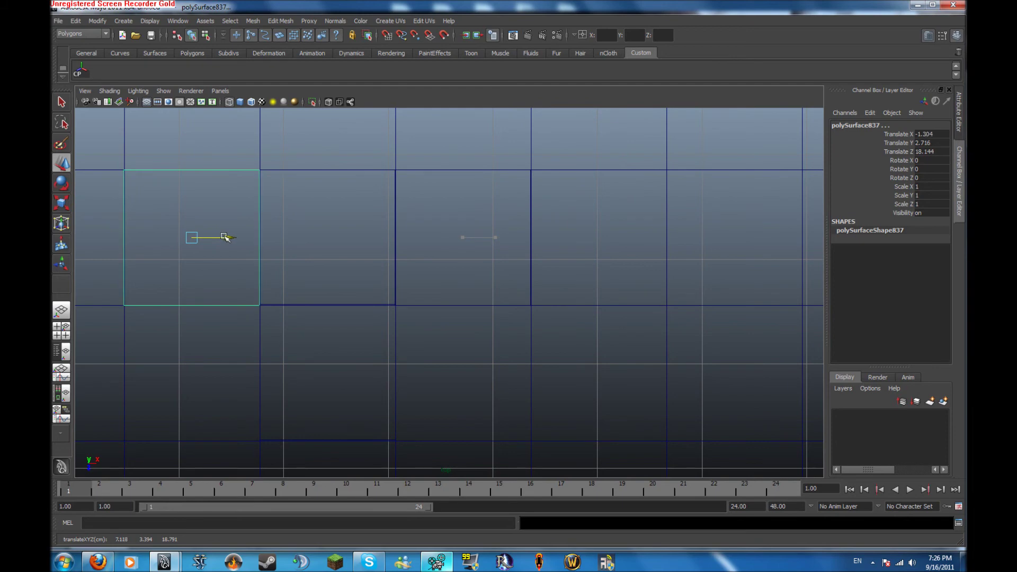
{"action": "key", "text": "space"}
Step: Duplicate the bottom cubes of the two Z-side columns and move the copies to -1.299 in Translate X
{"action": "key", "text": "space"}
{"action": "left_click_drag", "start_coordinate": [508, 193], "coordinate": [406, 196], "text": "alt"}
{"action": "left_click", "coordinate": [366, 296]}
{"action": "left_click_drag", "start_coordinate": [366, 295], "coordinate": [421, 269], "text": "alt"}
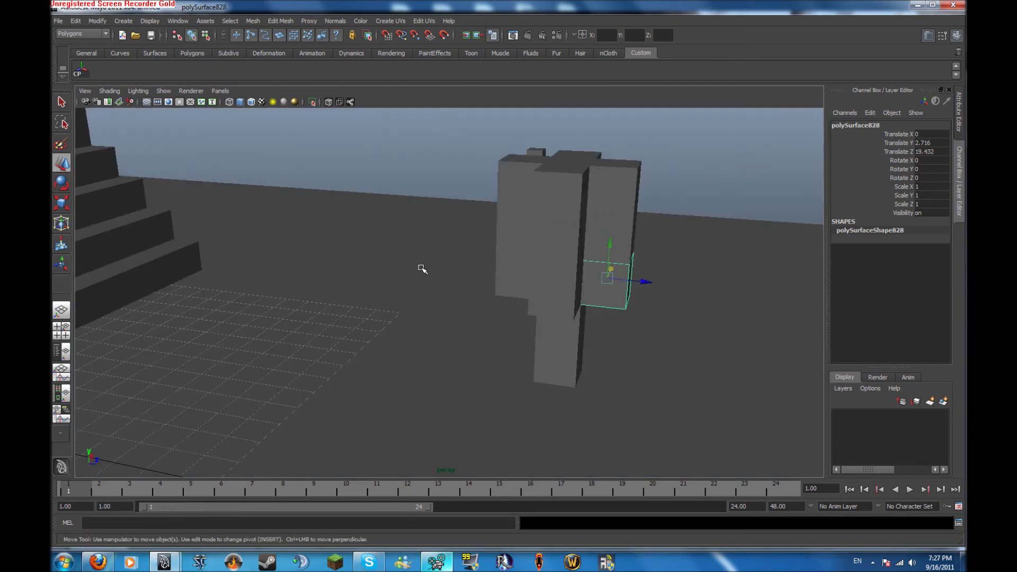
{"action": "left_click_drag", "start_coordinate": [483, 301], "coordinate": [384, 309], "text": "alt"}
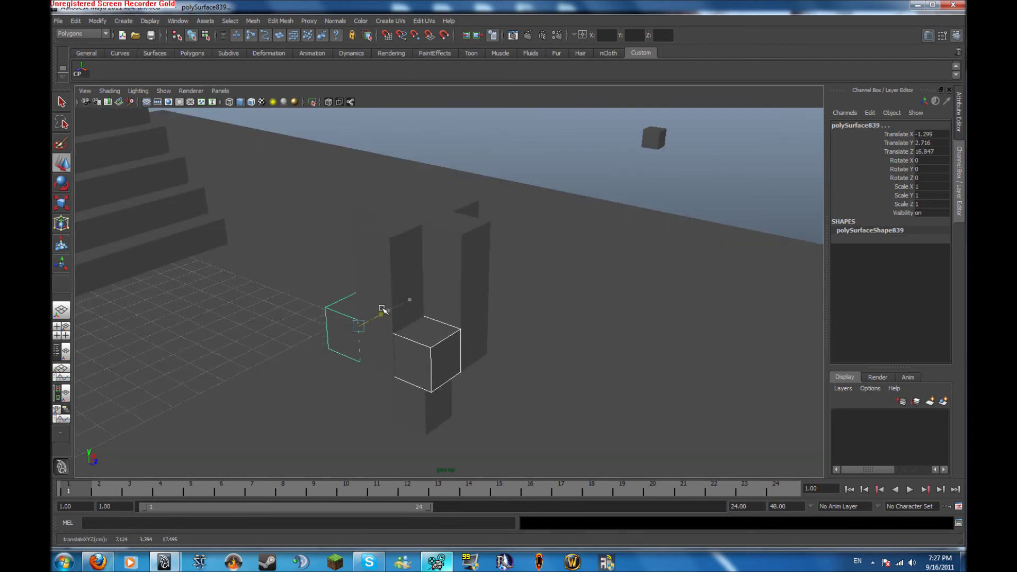
Step: Duplicate further cubes of the tree's bottom leaf layer and move the copies outwards to widen the layer
{"action": "left_click", "coordinate": [382, 356]}
{"action": "key", "text": "ctrl+d"}
{"action": "left_click_drag", "start_coordinate": [417, 328], "coordinate": [338, 354]}
{"action": "left_click", "coordinate": [325, 375]}
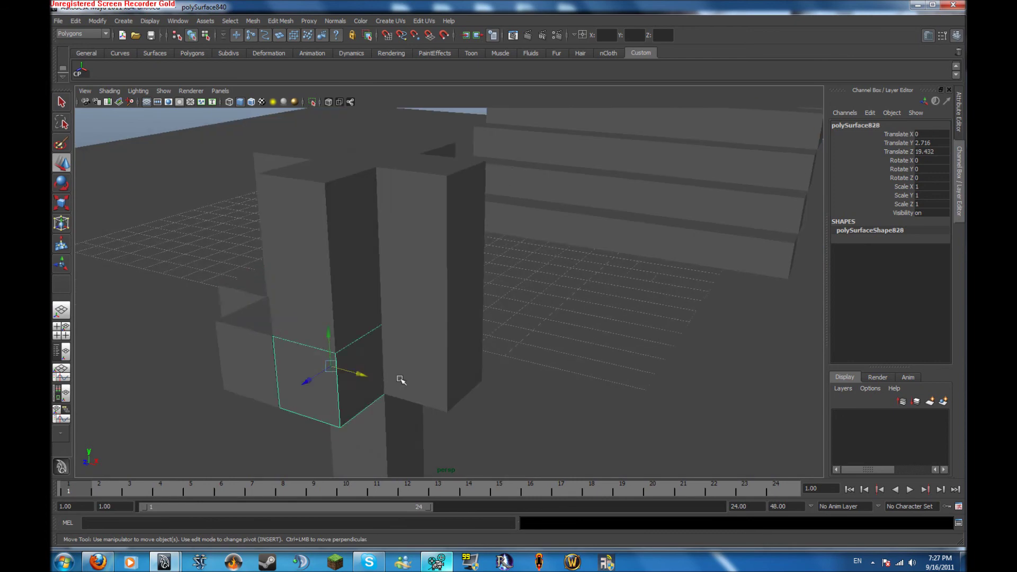
{"action": "left_click_drag", "start_coordinate": [400, 377], "coordinate": [334, 372], "text": "alt"}
{"action": "left_click_drag", "start_coordinate": [122, 325], "coordinate": [182, 332], "text": "alt"}
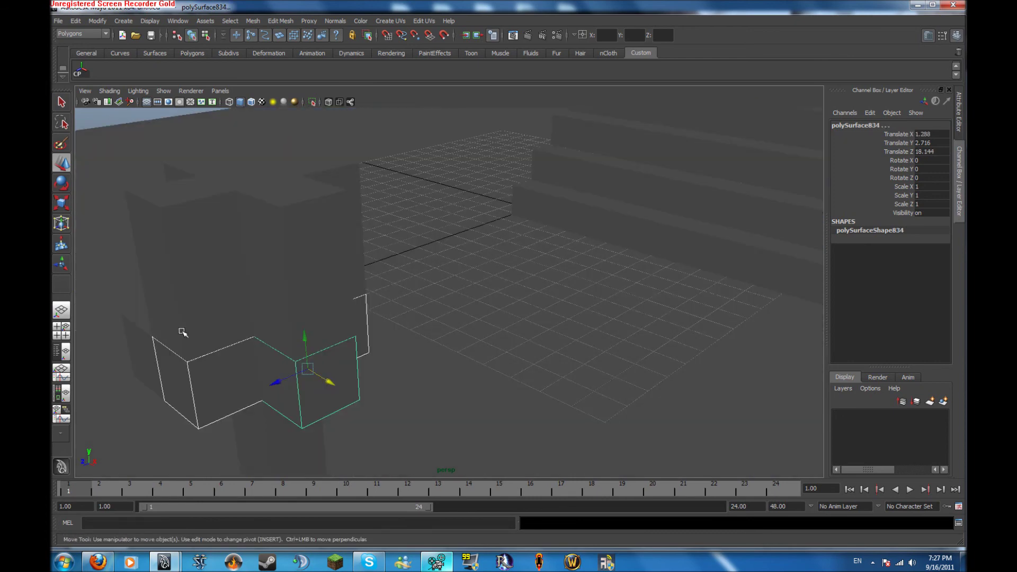
{"action": "left_click_drag", "start_coordinate": [329, 380], "coordinate": [214, 282]}
{"action": "left_click", "coordinate": [331, 392]}
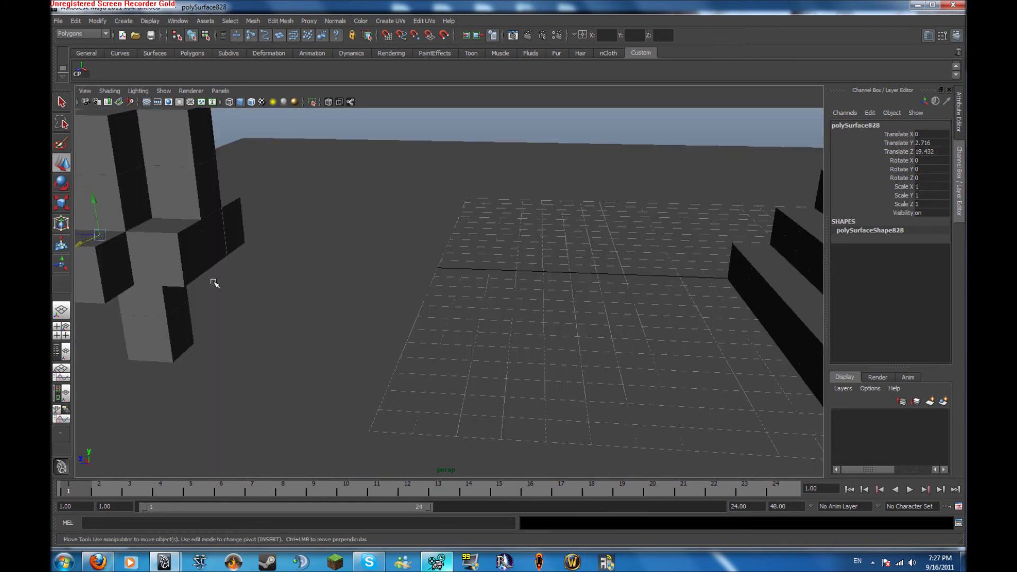
Step: Extend the bottom leaf layer with a copy of its 19.432 Z cube and raise the central top cube to 6.756 in Translate Y
{"action": "left_click_drag", "start_coordinate": [156, 267], "coordinate": [366, 297], "text": "alt"}
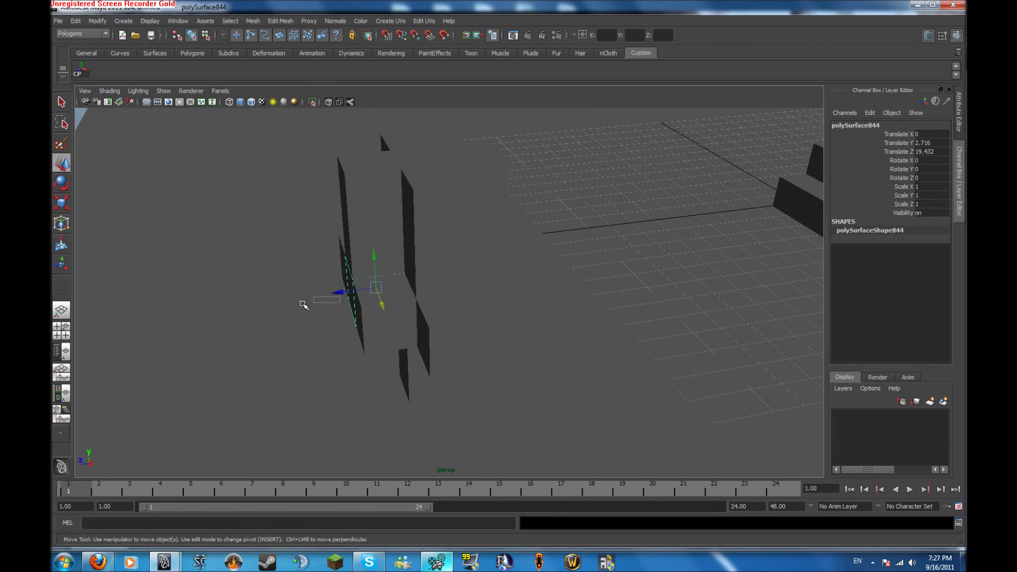
{"action": "scroll", "coordinate": [308, 271], "scroll_direction": "up", "scroll_amount": 3}
{"action": "left_click_drag", "start_coordinate": [255, 298], "coordinate": [251, 289]}
{"action": "key", "text": "ctrl+z"}
{"action": "middle_click_drag", "start_coordinate": [250, 276], "coordinate": [375, 264], "text": "alt"}
{"action": "left_click_drag", "start_coordinate": [415, 277], "coordinate": [526, 290]}
{"action": "left_click", "coordinate": [540, 295]}
{"action": "left_click_drag", "start_coordinate": [455, 292], "coordinate": [316, 145]}
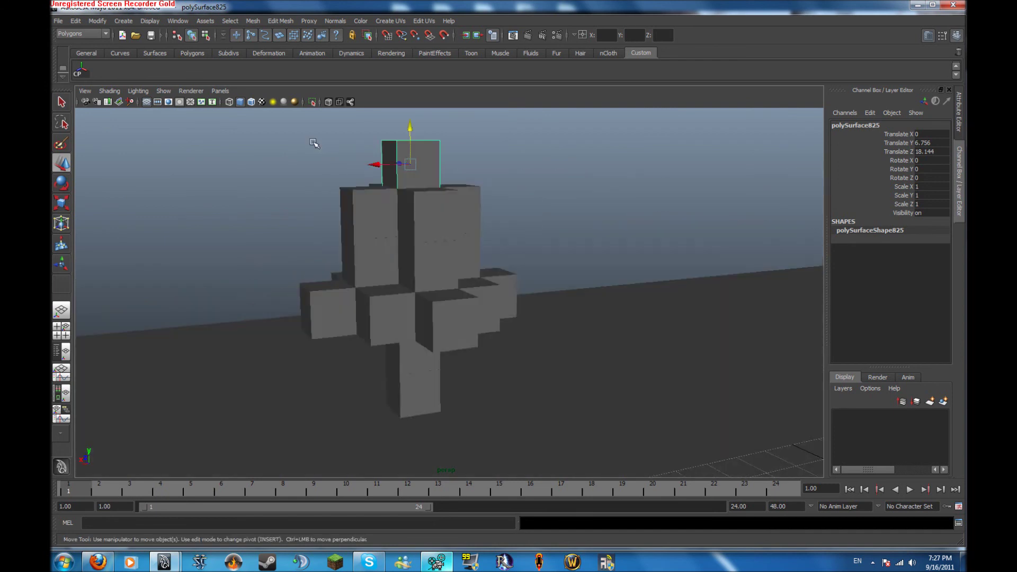
Step: Examine the blocky tree up close and its position relative to the stairs and building
{"action": "scroll", "coordinate": [471, 198], "scroll_direction": "up", "scroll_amount": 5}
{"action": "left_click", "coordinate": [436, 562]}
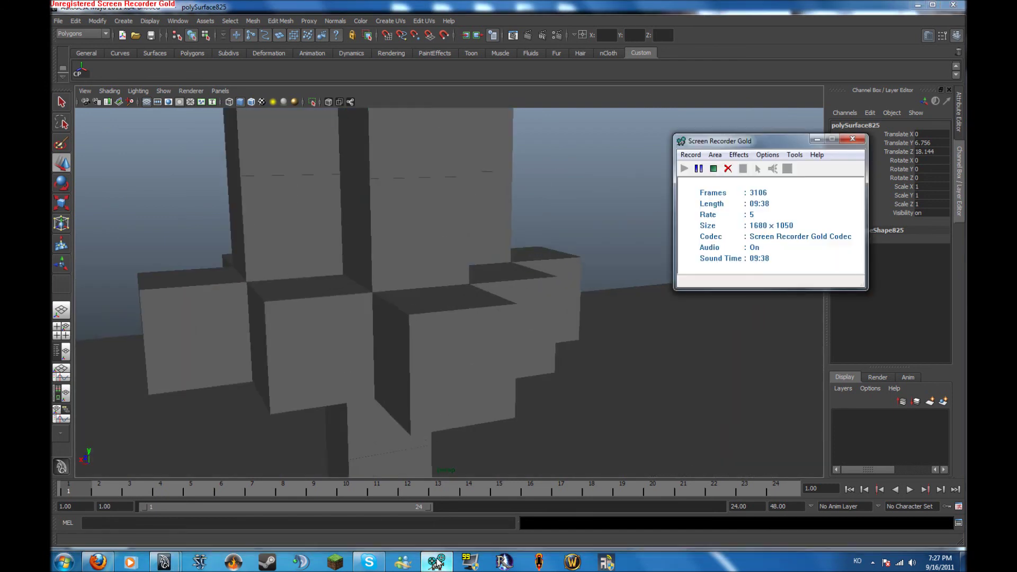
{"action": "left_click", "coordinate": [439, 564]}
{"action": "scroll", "coordinate": [536, 271], "scroll_direction": "down", "scroll_amount": 5}
{"action": "left_click_drag", "start_coordinate": [503, 256], "coordinate": [318, 291], "text": "alt"}
{"action": "middle_click_drag", "start_coordinate": [318, 290], "coordinate": [259, 292], "text": "alt"}
{"action": "right_click_drag", "start_coordinate": [259, 292], "coordinate": [427, 302], "text": "alt"}
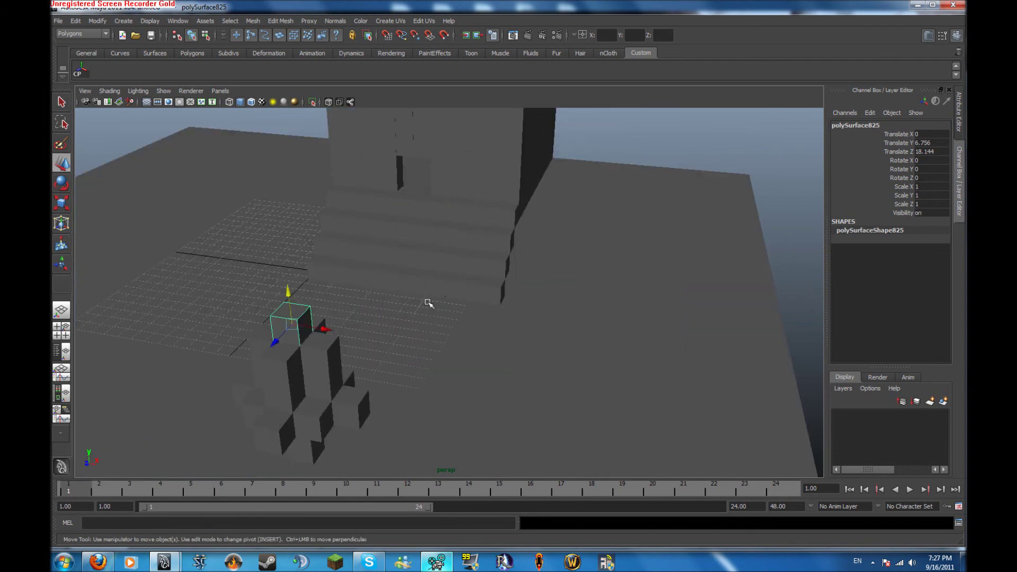
{"action": "left_click_drag", "start_coordinate": [427, 302], "coordinate": [343, 298], "text": "alt"}
{"action": "middle_click_drag", "start_coordinate": [316, 294], "coordinate": [351, 293], "text": "alt"}
{"action": "right_click_drag", "start_coordinate": [352, 293], "coordinate": [464, 302], "text": "alt"}
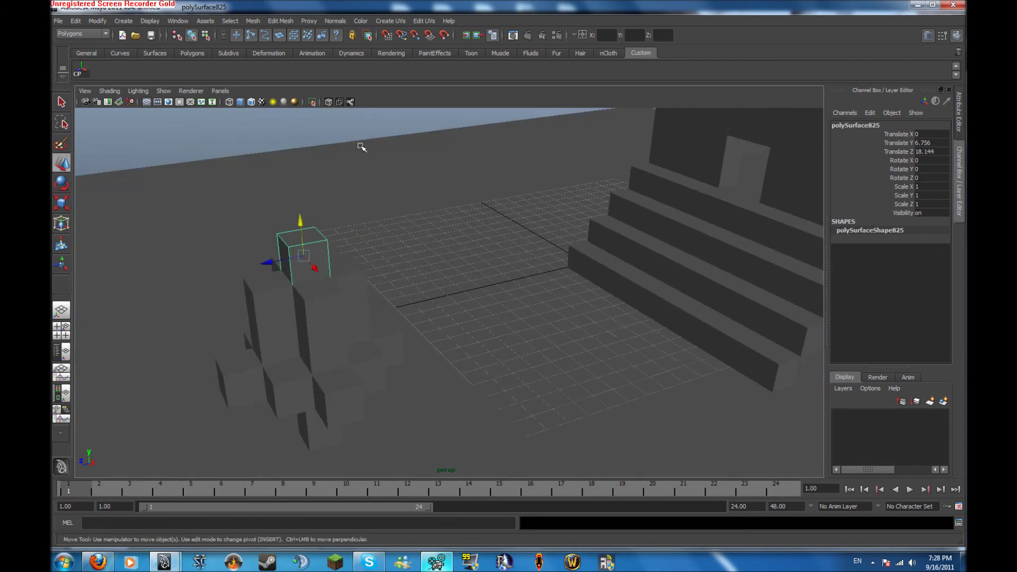
{"action": "left_click", "coordinate": [435, 563]}
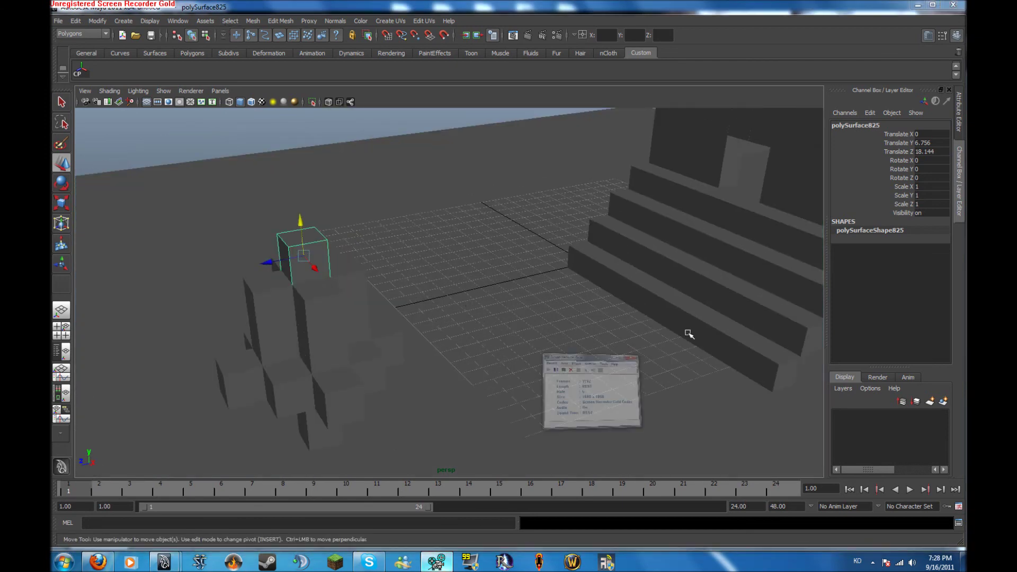